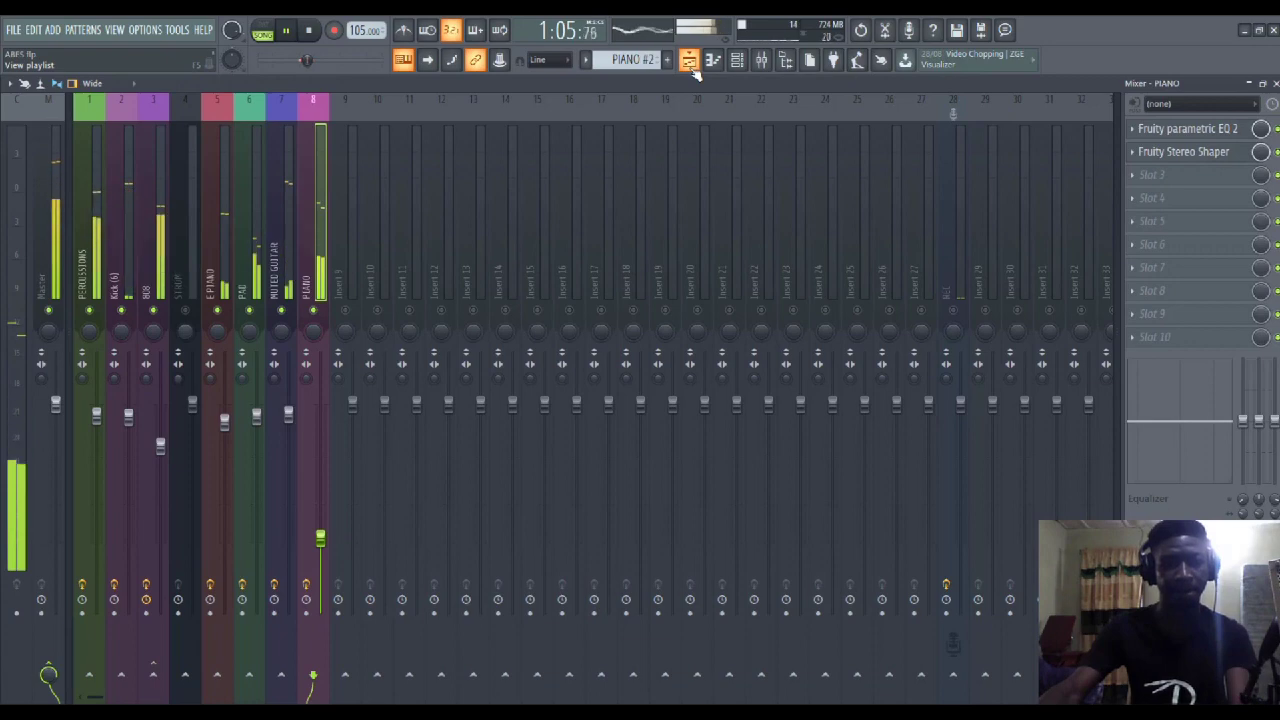
Review the hook section's tracks in the playlist arrangement while it plays, and stop playback
left_click(694, 70)
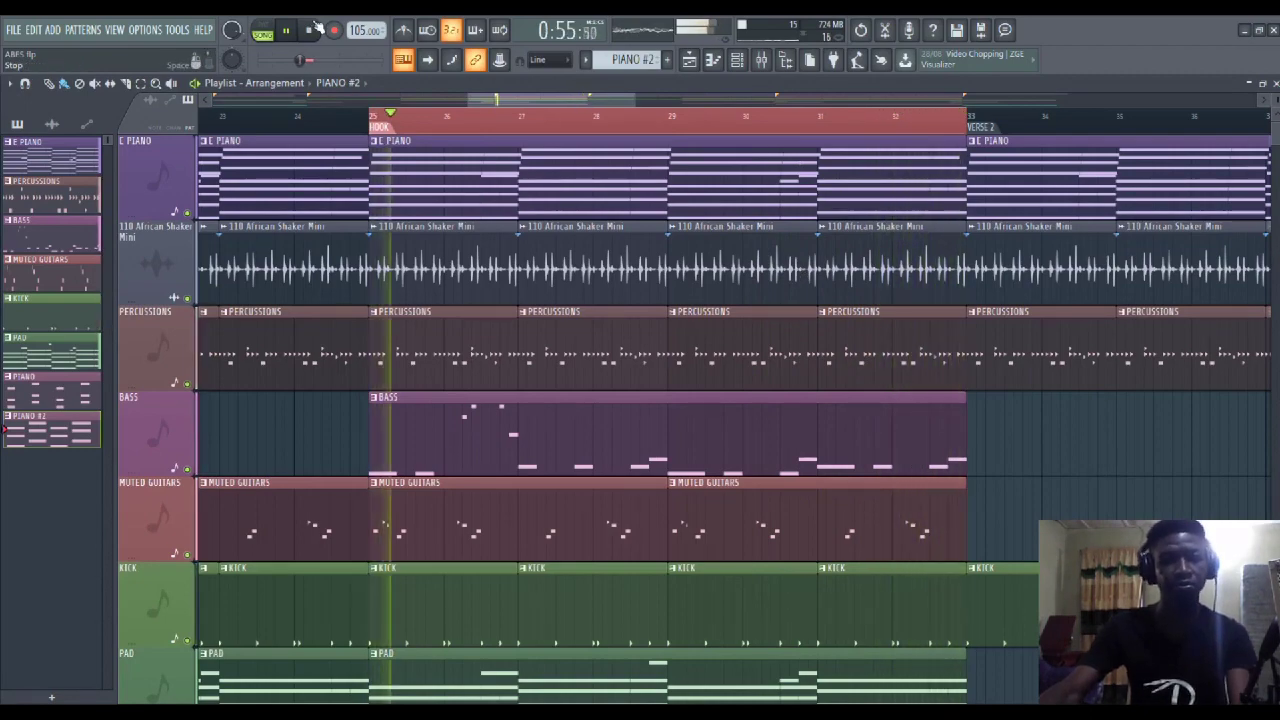
scroll(617, 439, "down", 4)
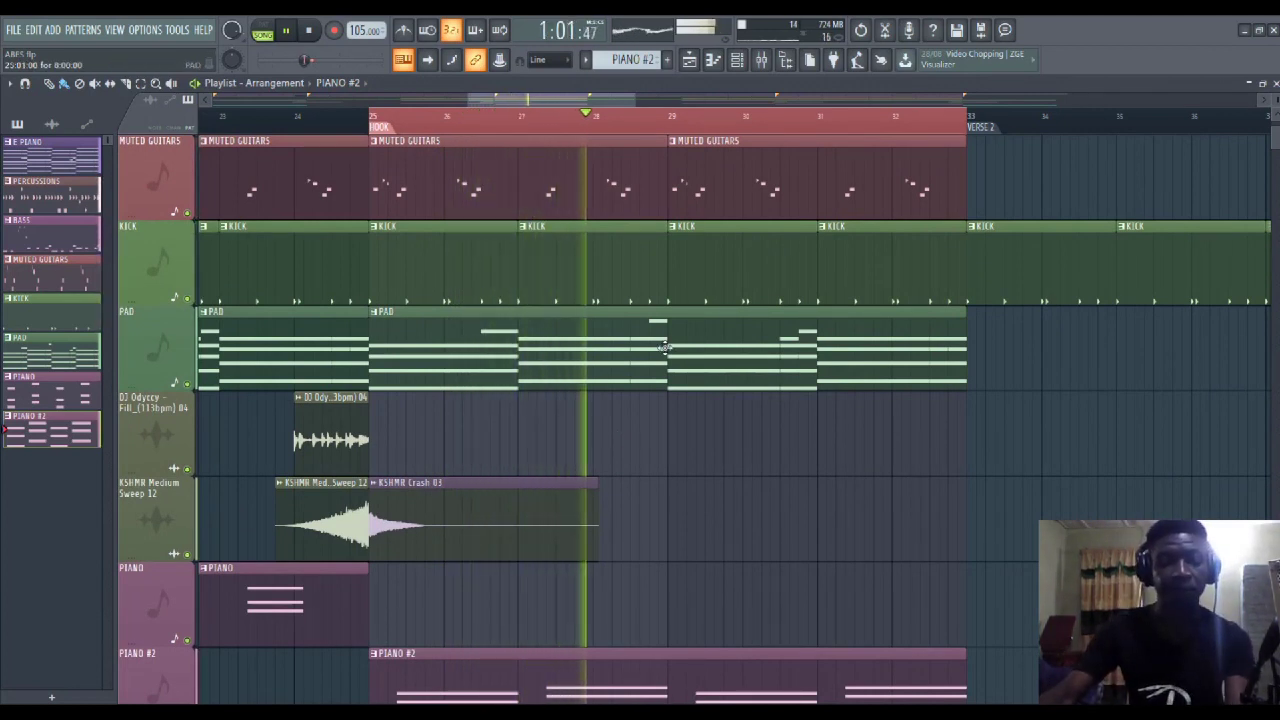
key("space")
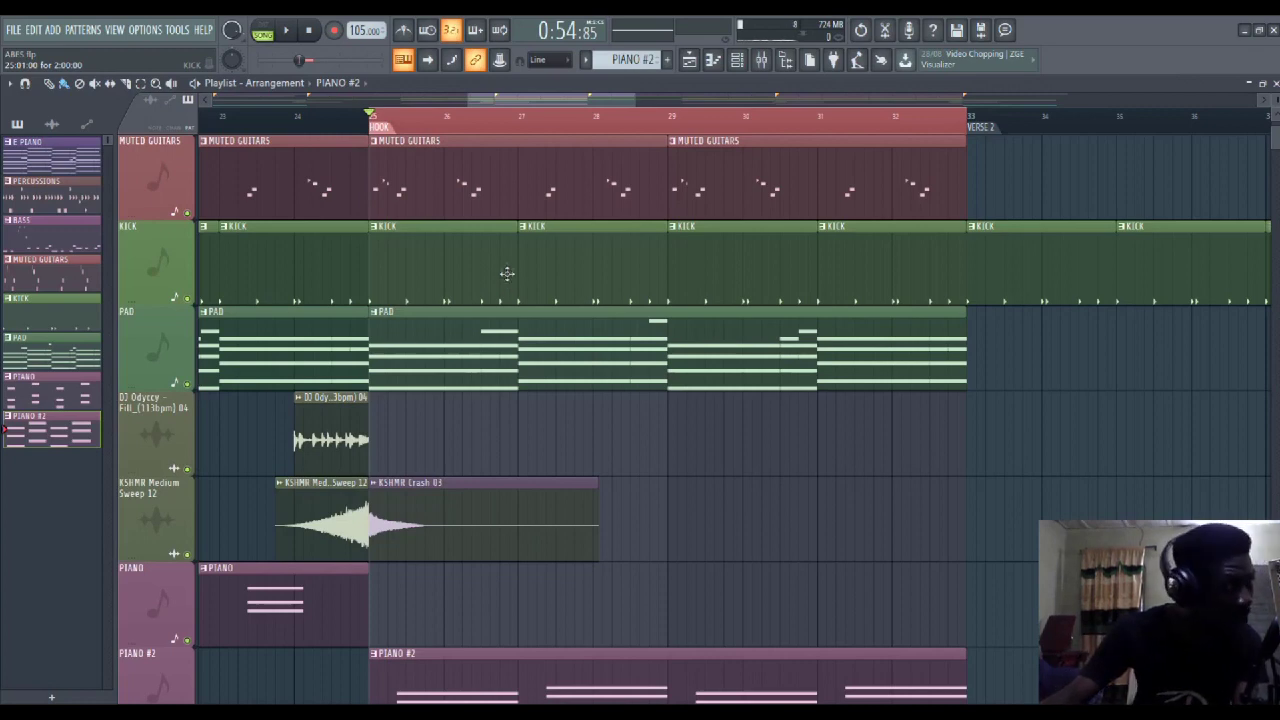
Name mixer insert 10 "LOW END BOOST" and give the track a green colour
key("F9")
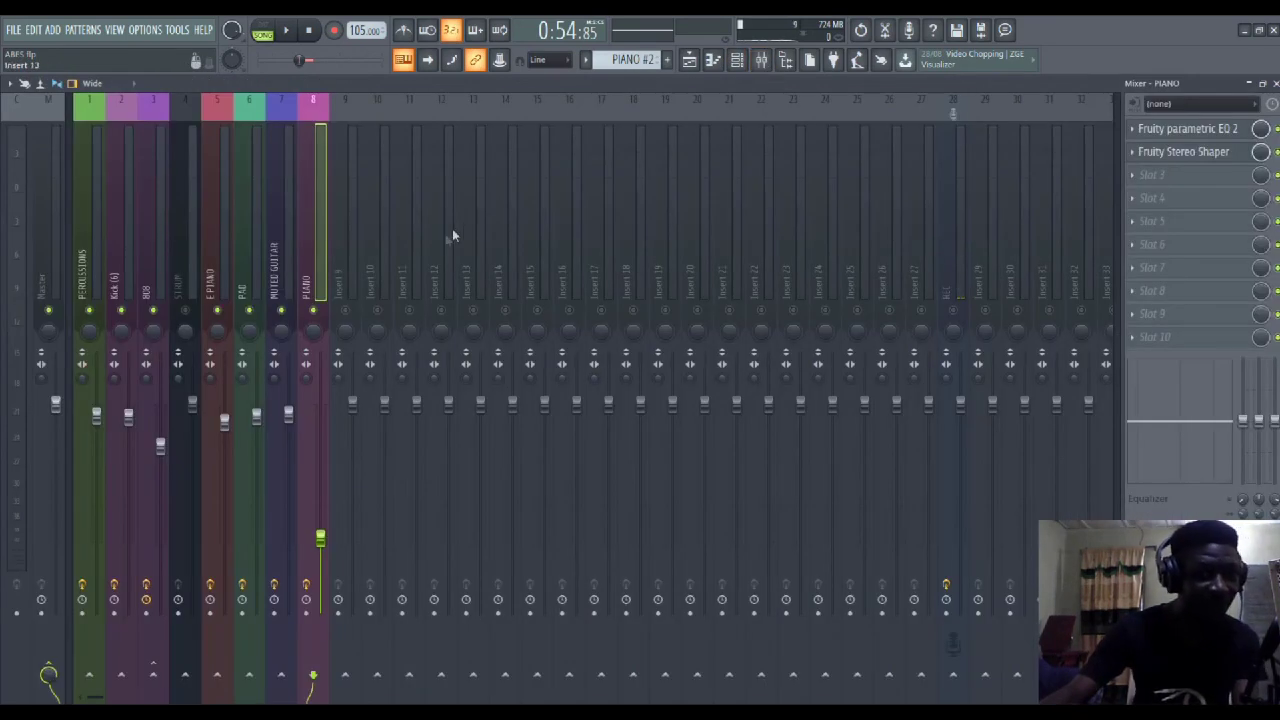
left_click(347, 312)
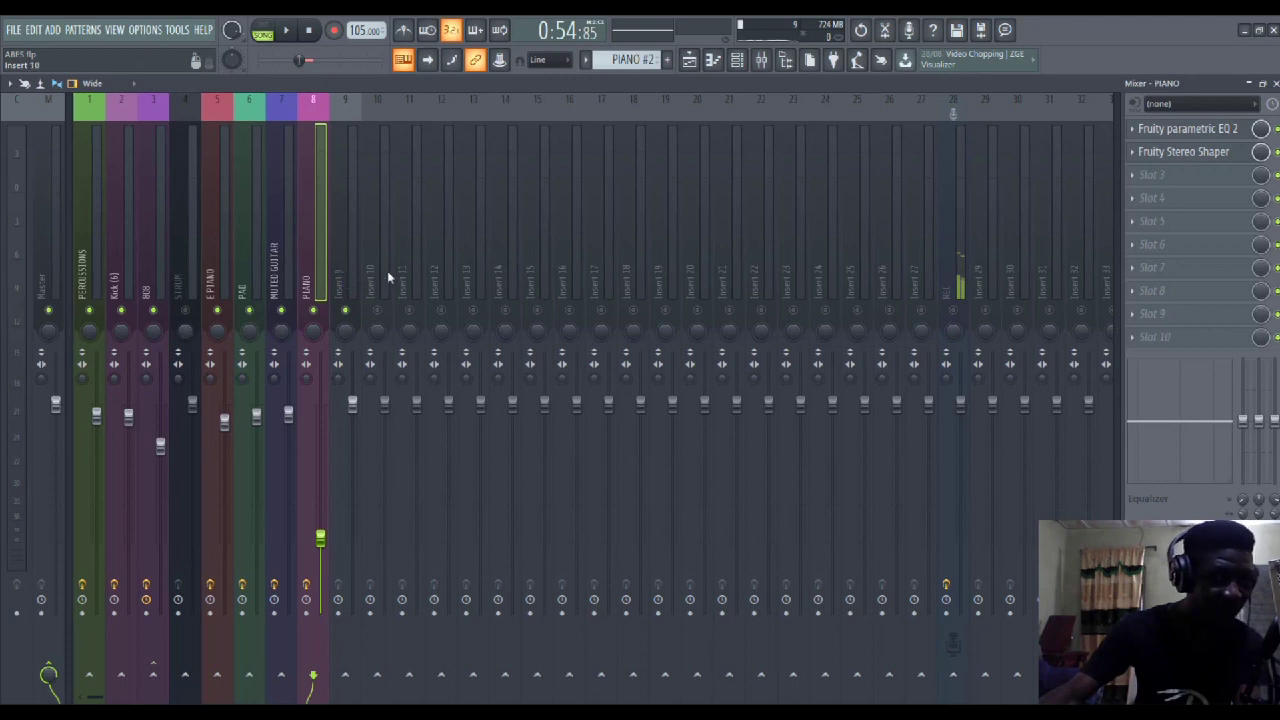
left_click(372, 313)
right_click(377, 272)
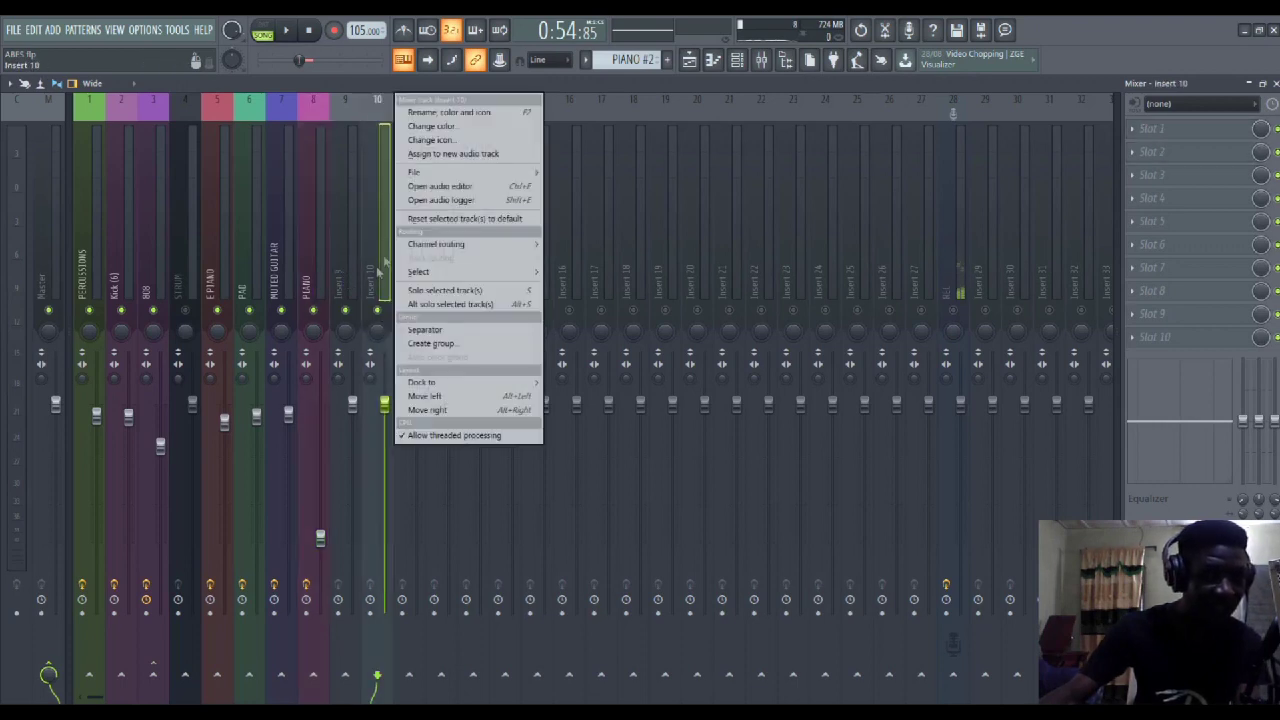
left_click(436, 112)
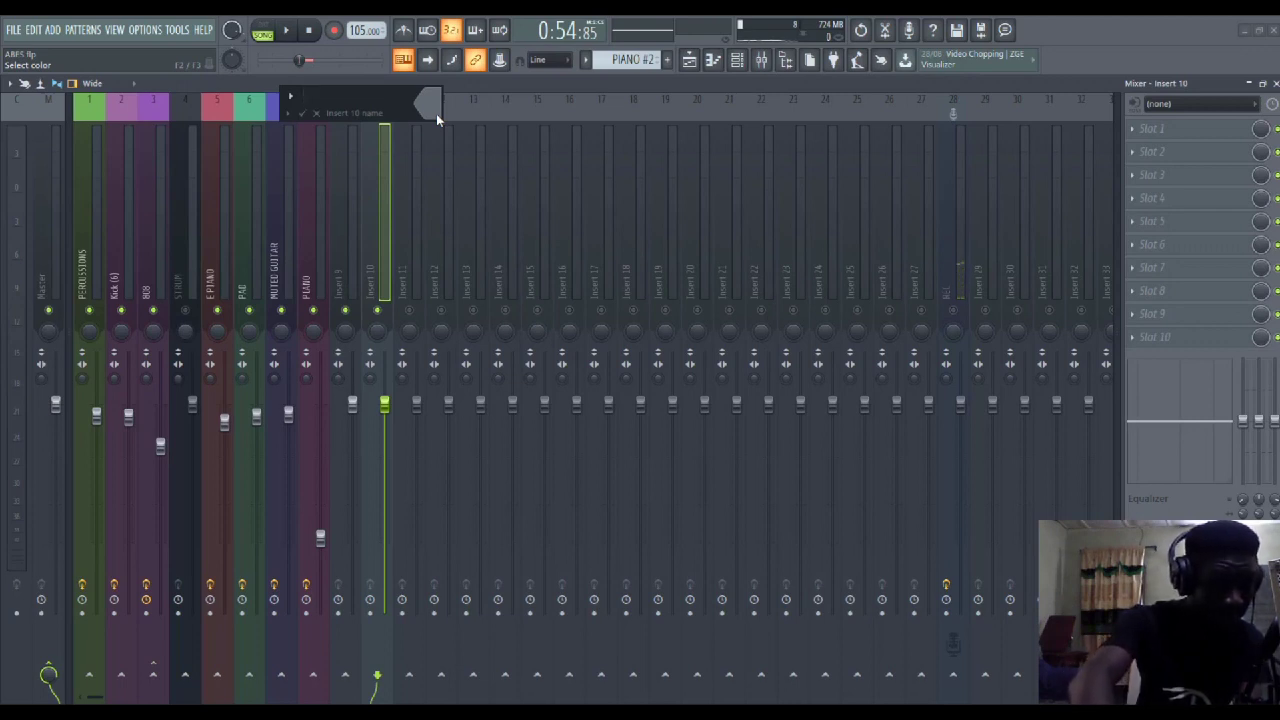
type("LOW E")
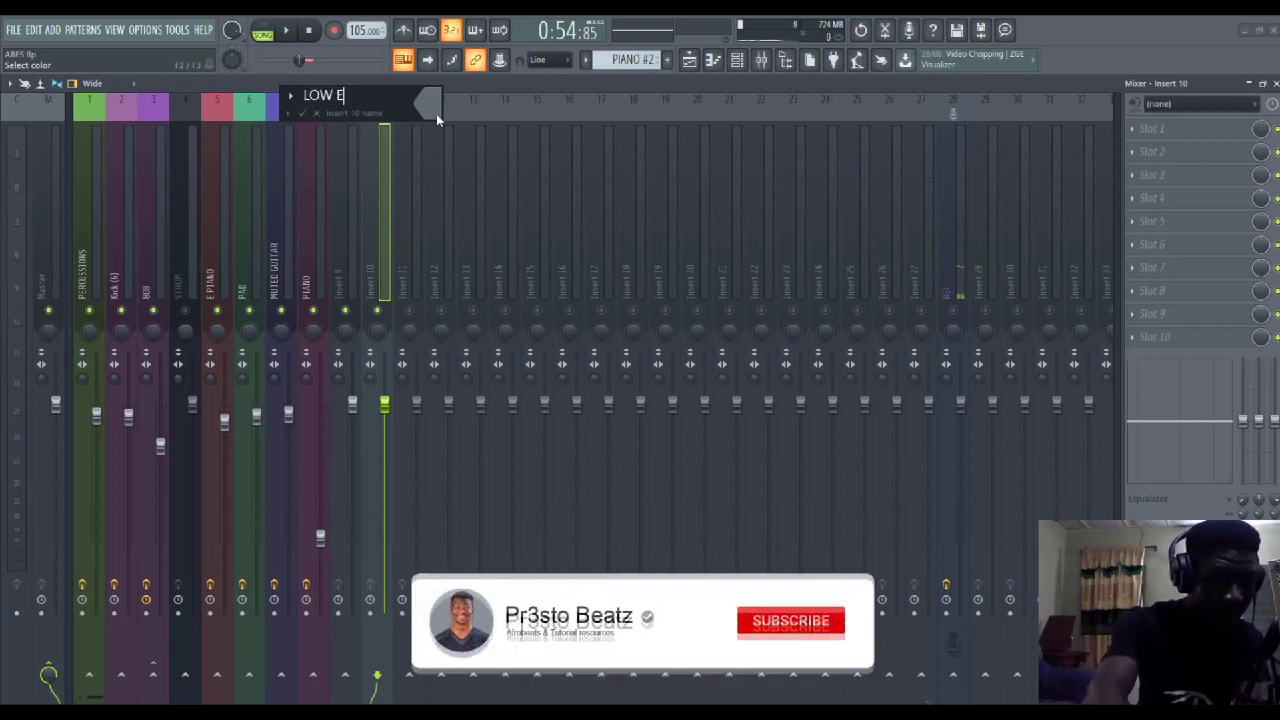
type("ND BOOST")
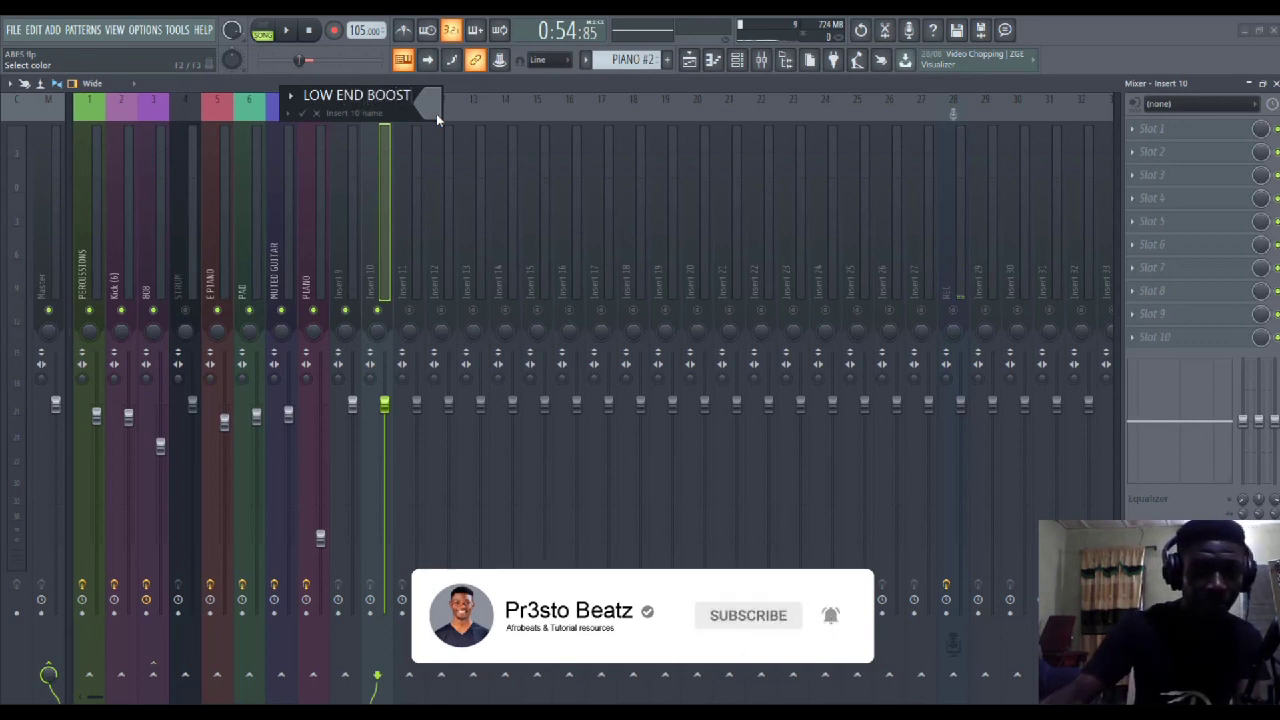
left_click(436, 113)
left_click(491, 94)
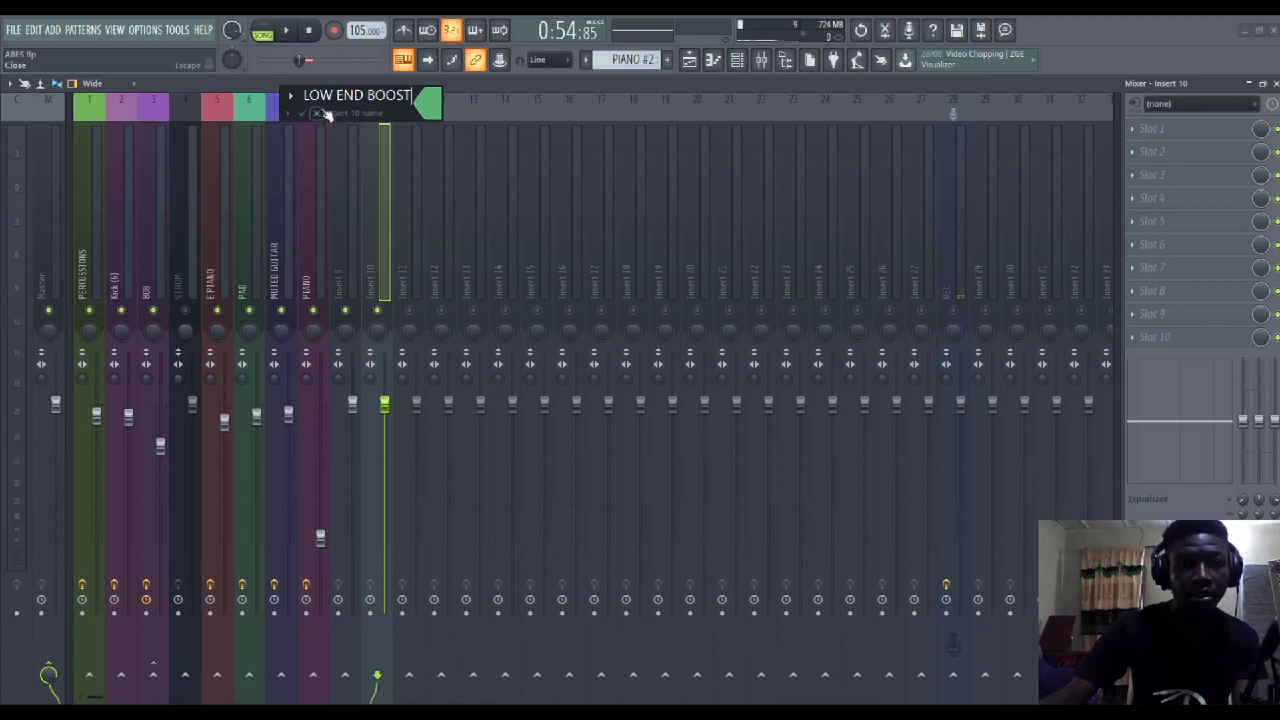
left_click(302, 113)
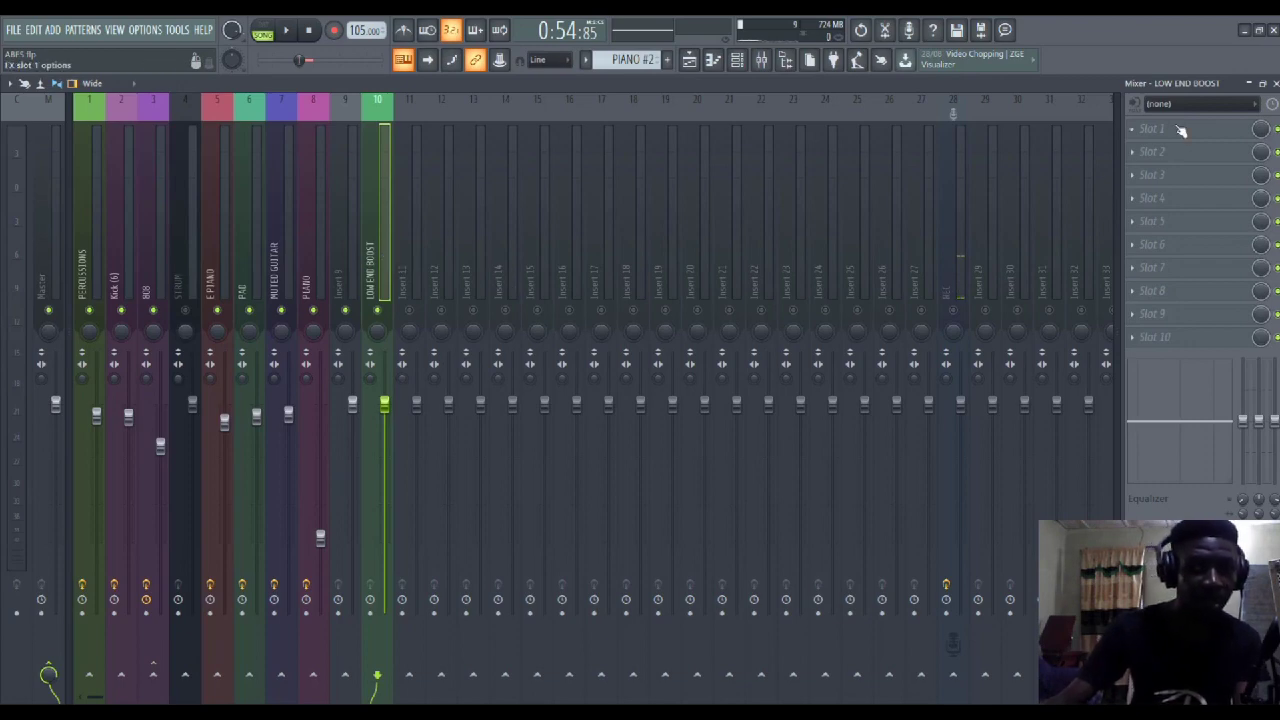
Load PuigTec EQP1A Stereo into the first effect slot of the LOW END BOOST track and move its window clear of the used mixer tracks
left_click(1180, 131)
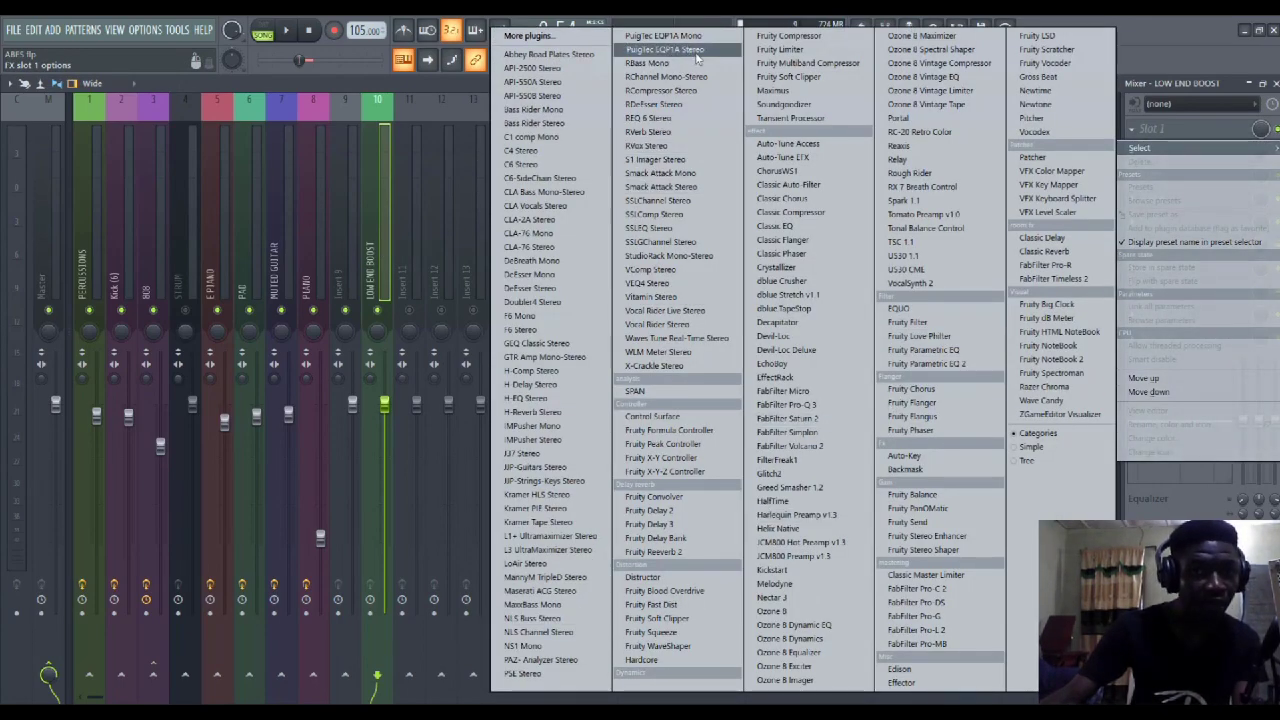
left_click(697, 58)
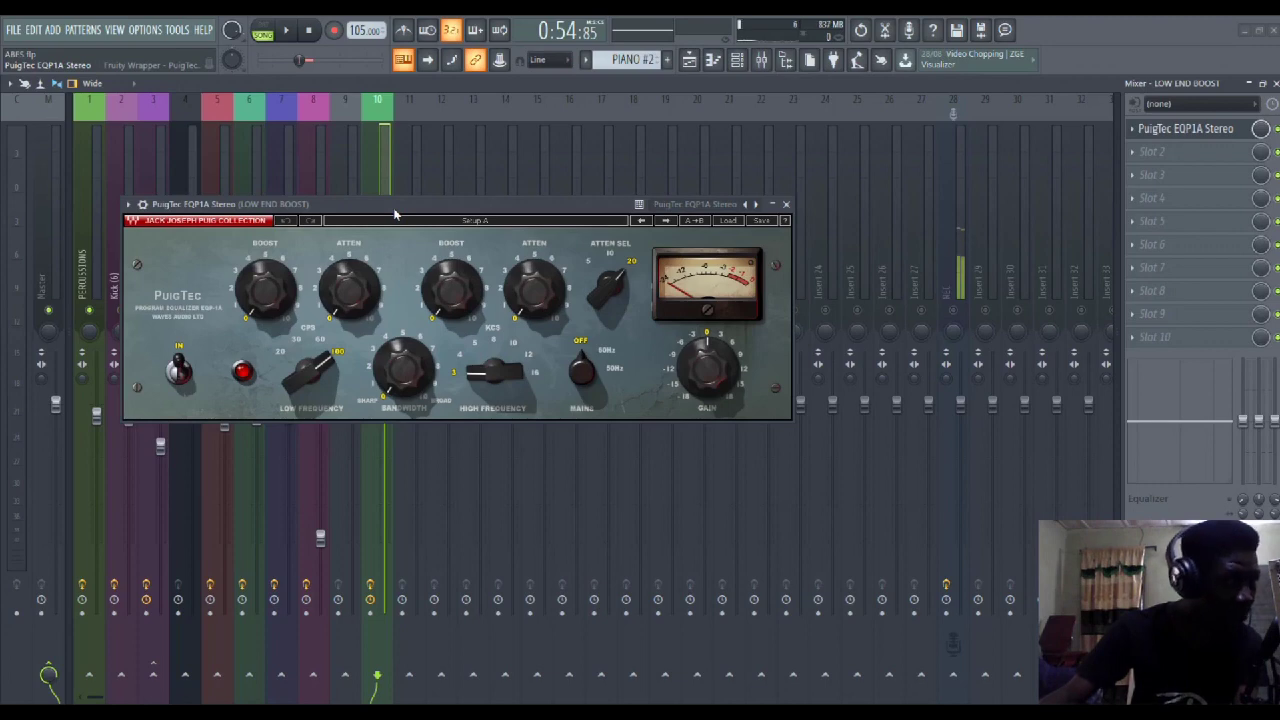
left_click_drag(395, 213, 692, 213)
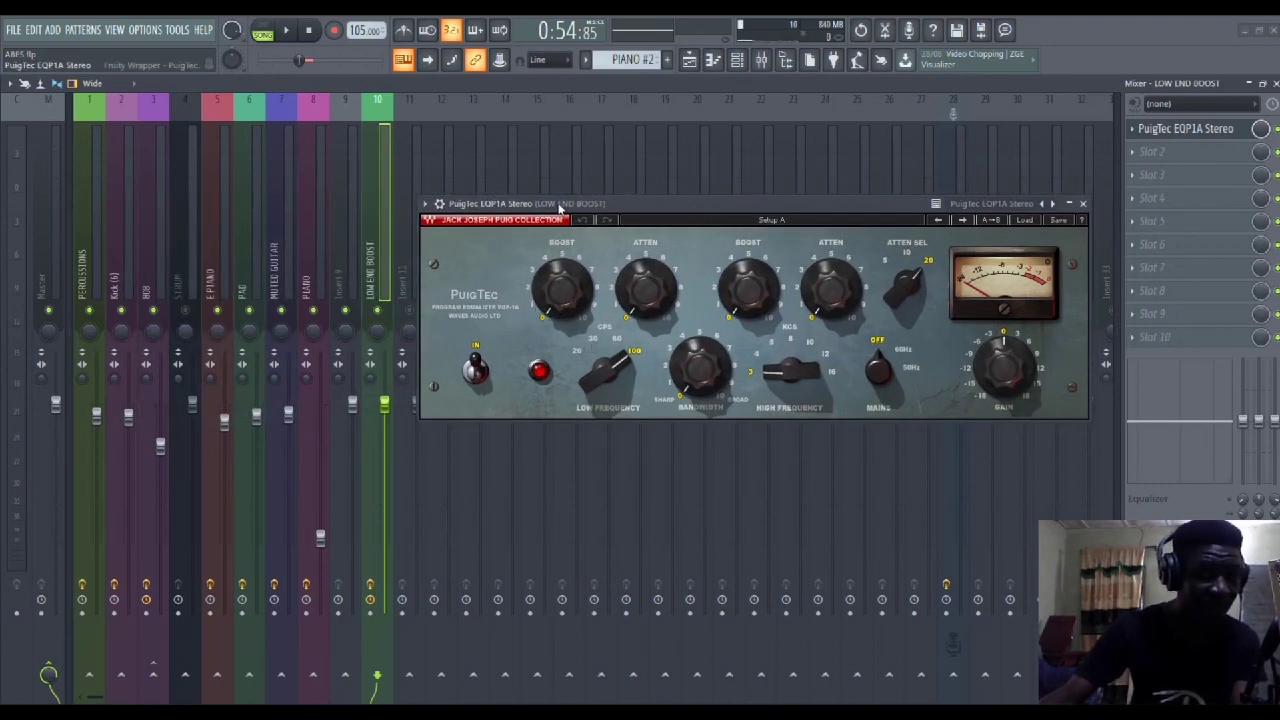
left_click_drag(558, 208, 578, 196)
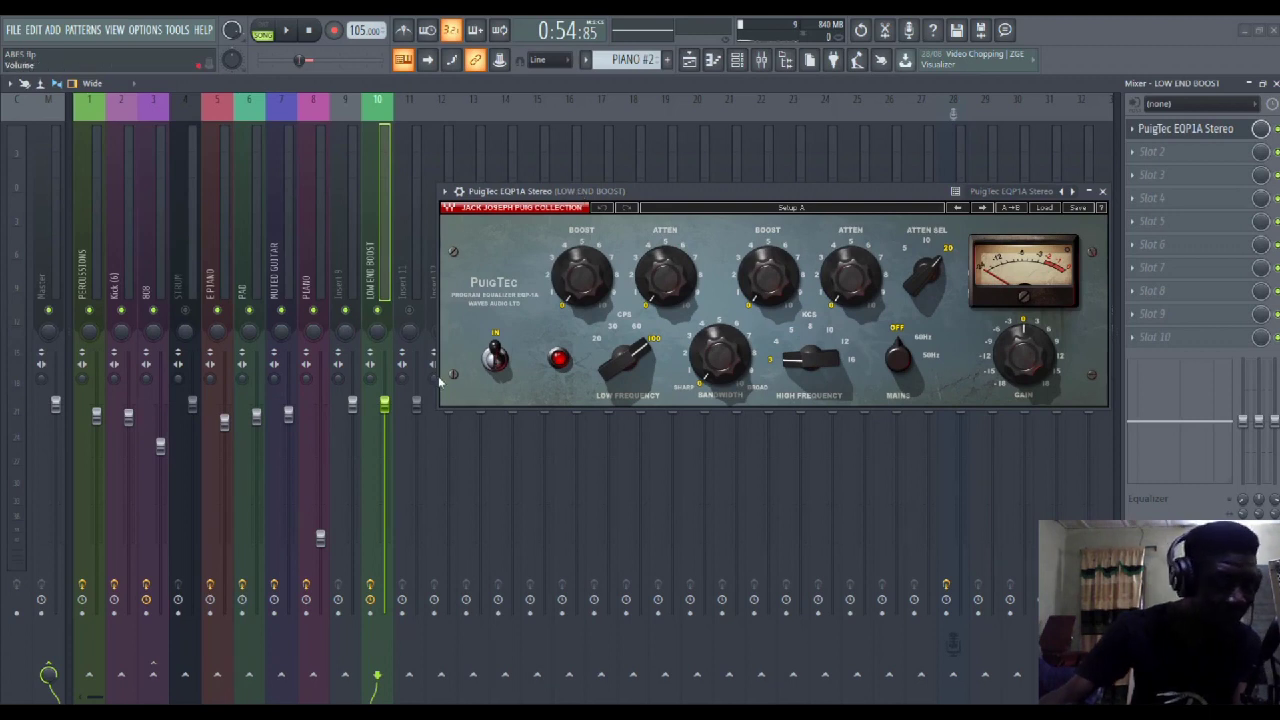
Sidechain the 808 mixer track to LOW END BOOST and turn up the send level
left_click(153, 213)
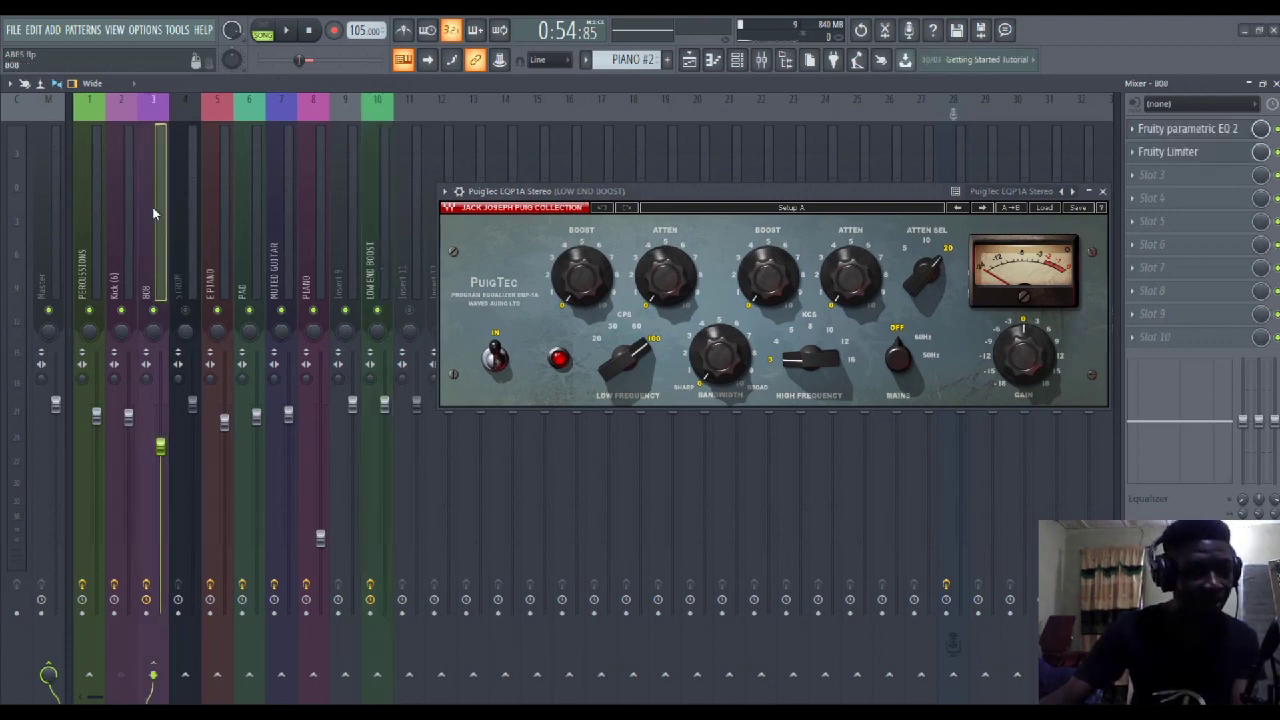
right_click(377, 675)
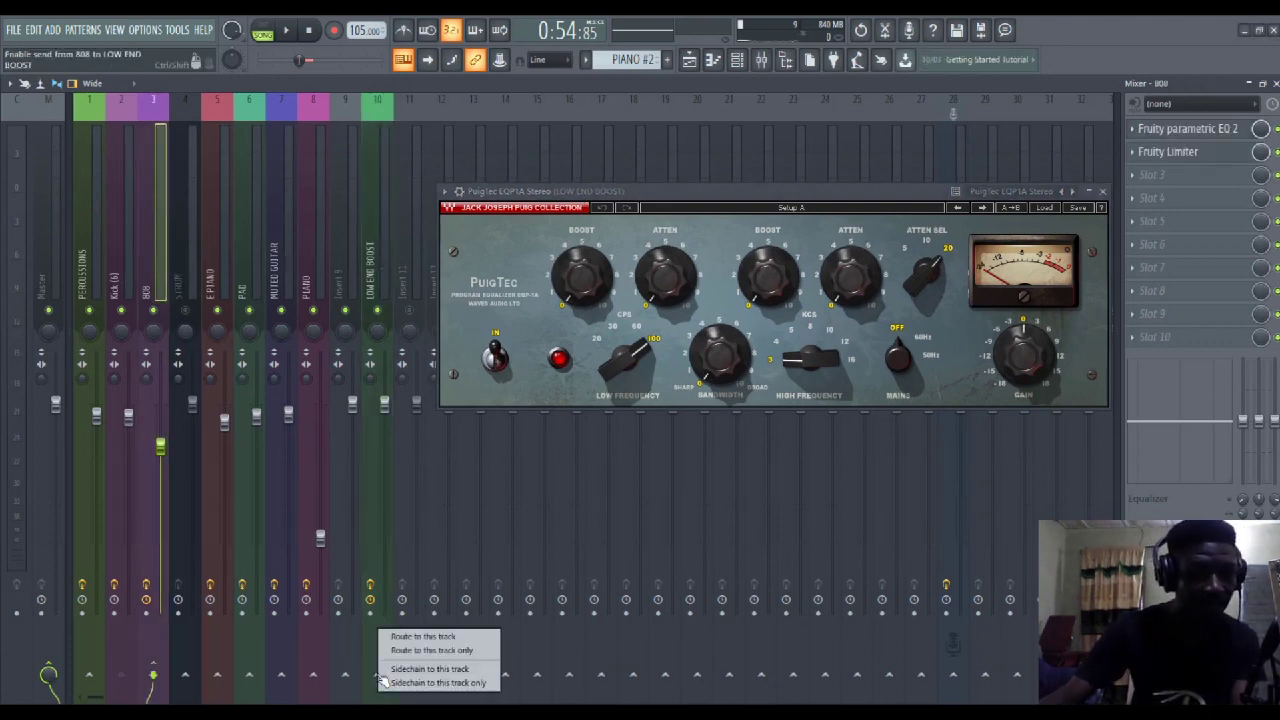
left_click(405, 668)
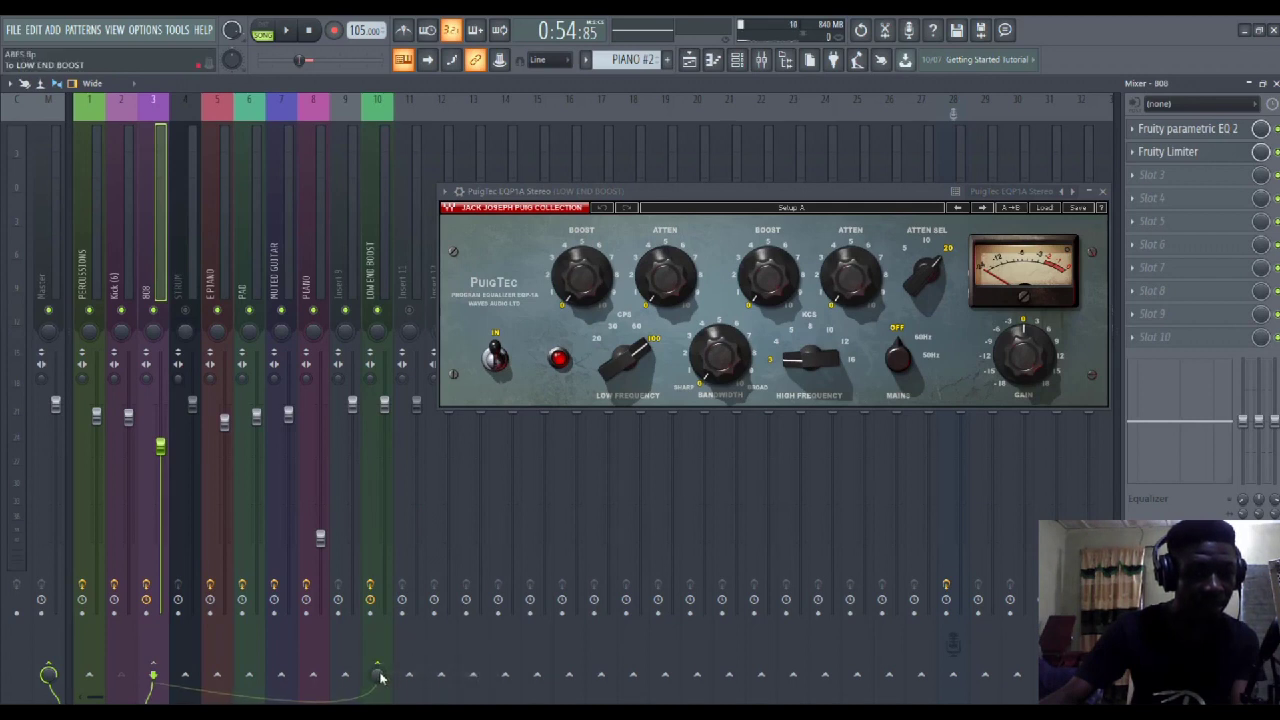
right_click(380, 678)
left_click(406, 493)
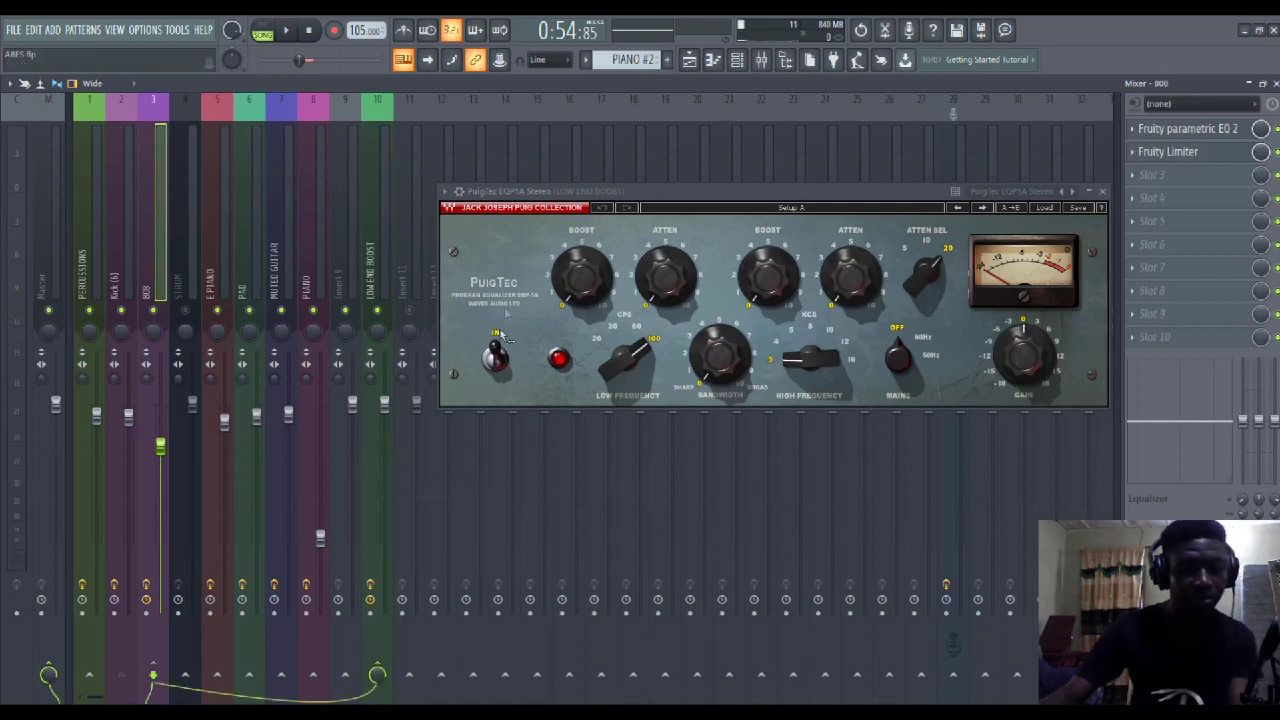
Play the hook with the 808 soloed to hear its low end, keeping the PuigTec EQ window out of the way
key("space")
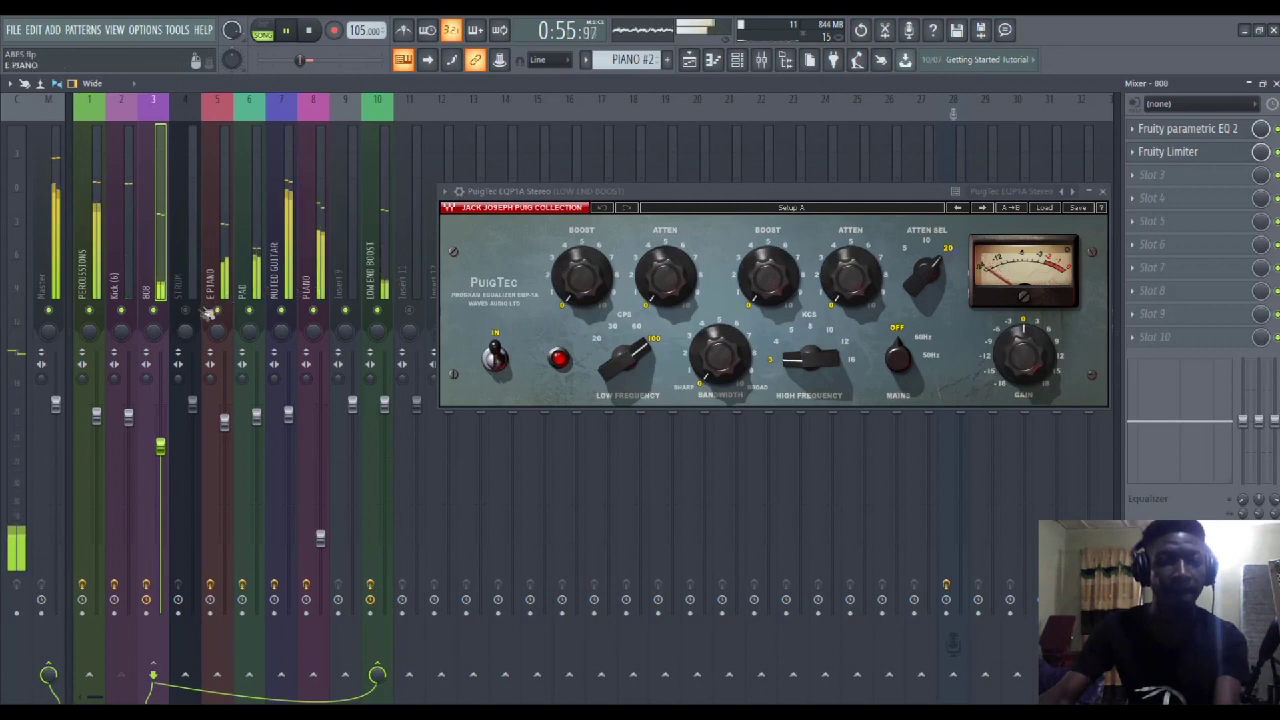
key("space")
key("space")
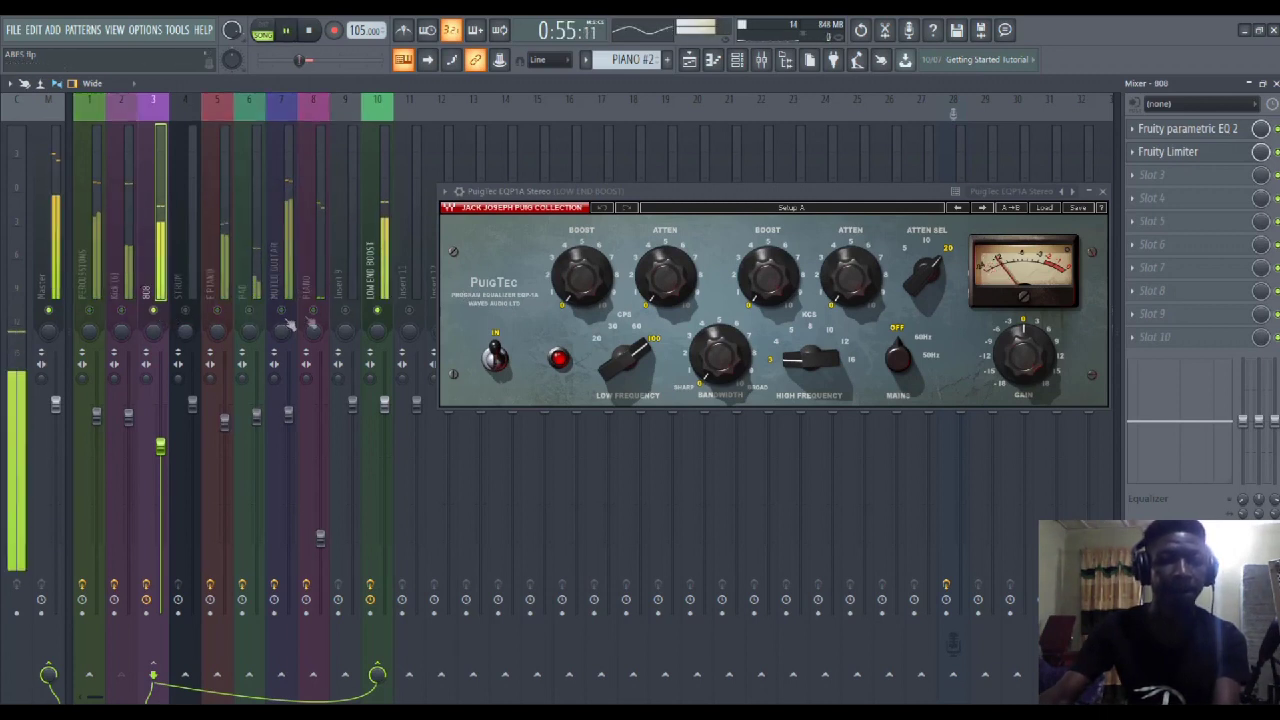
key("space")
left_click_drag(818, 191, 876, 152)
key("space")
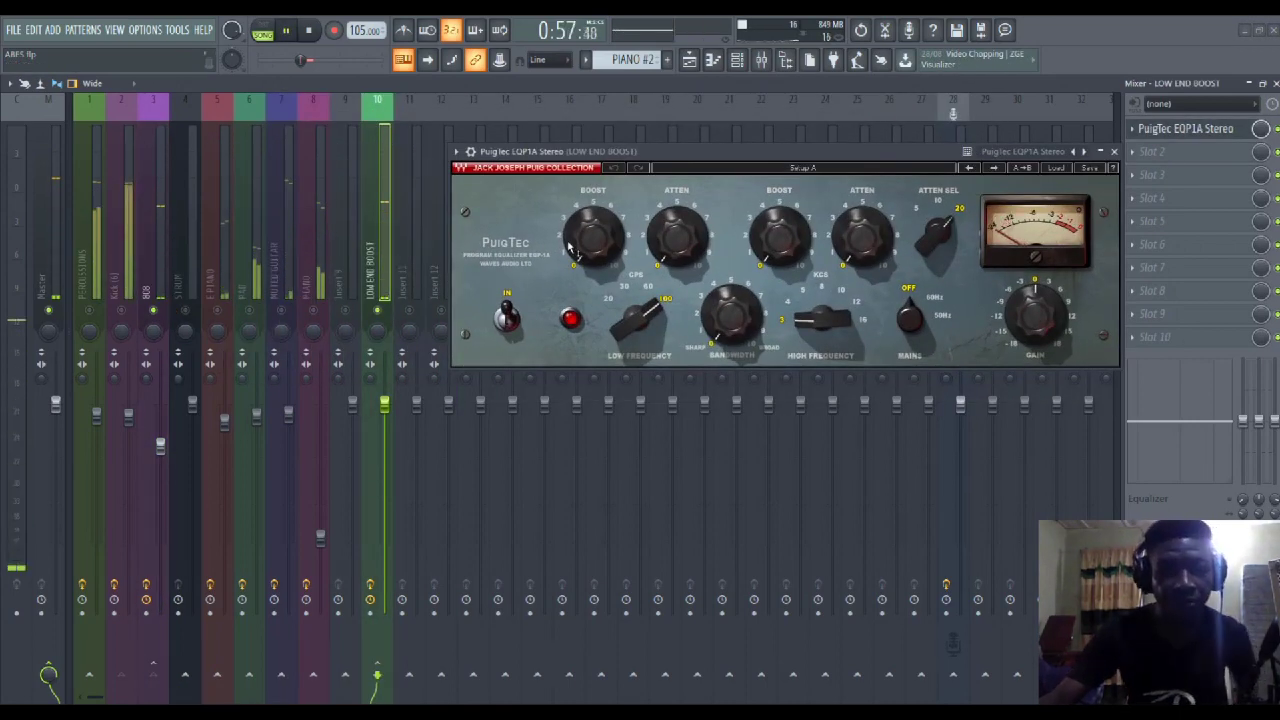
Set the PuigTec's low-frequency boost to about 2.8 and its low frequency to 60 CPS
left_click_drag(593, 237, 593, 241)
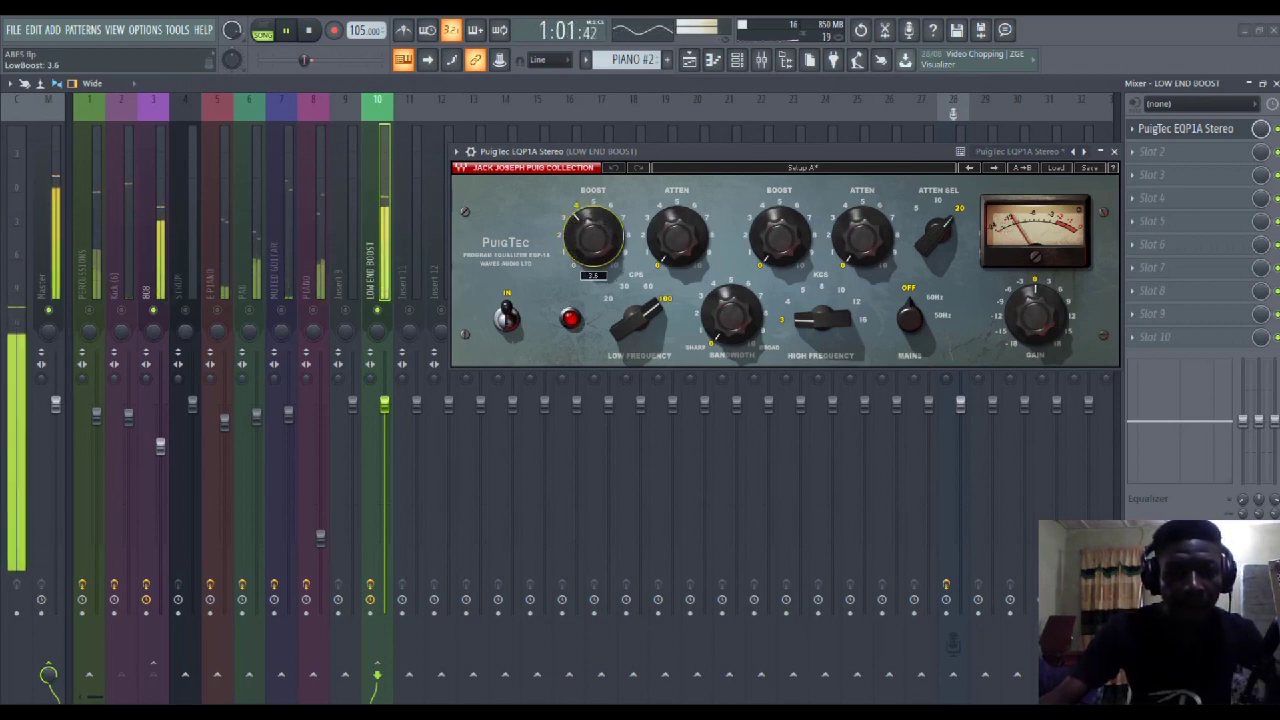
left_click_drag(593, 241, 593, 249)
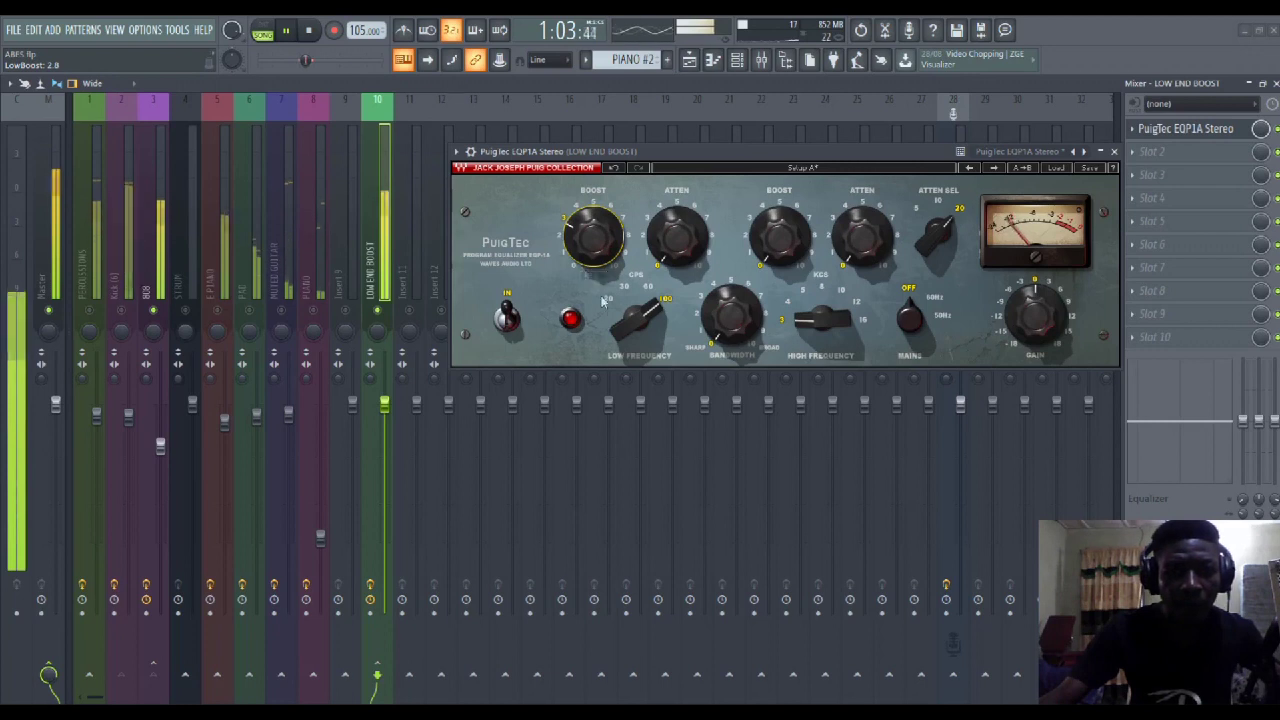
left_click_drag(630, 297, 643, 313)
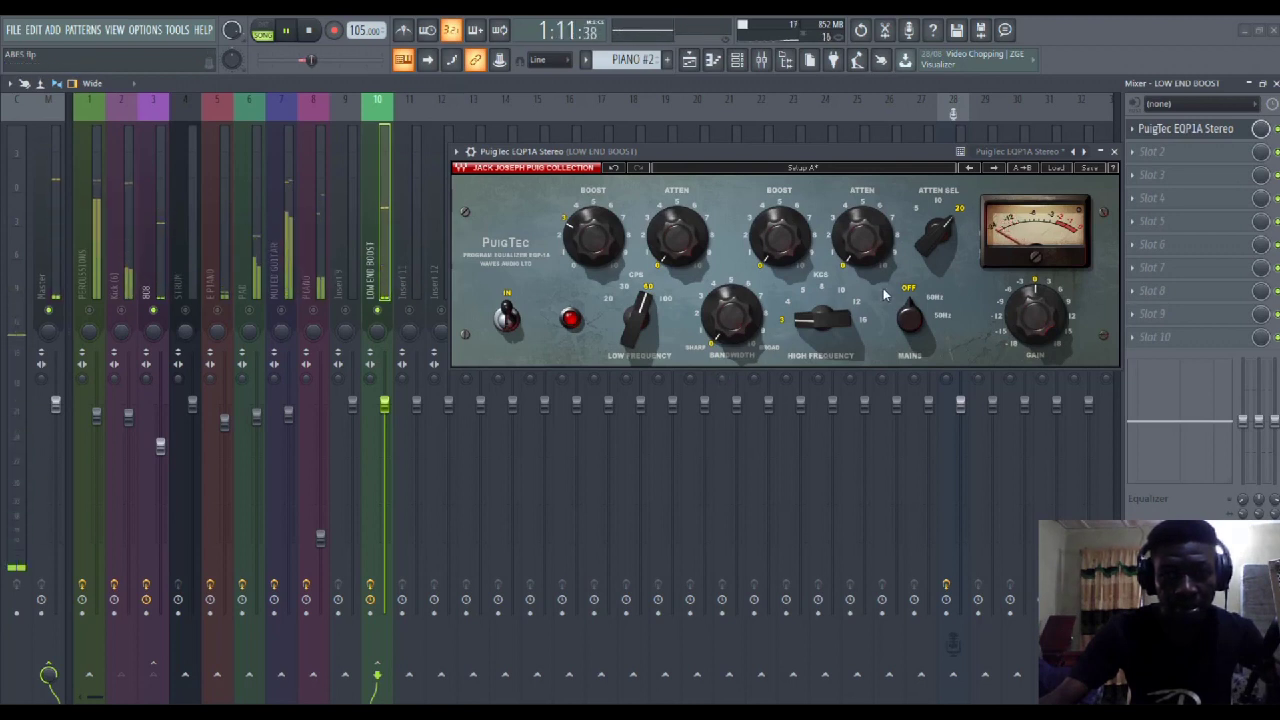
Set the PuigTec's high-frequency attenuation to 5.0, high frequency to 8 kHz and high-frequency boost to about 1.9
left_click_drag(862, 235, 862, 220)
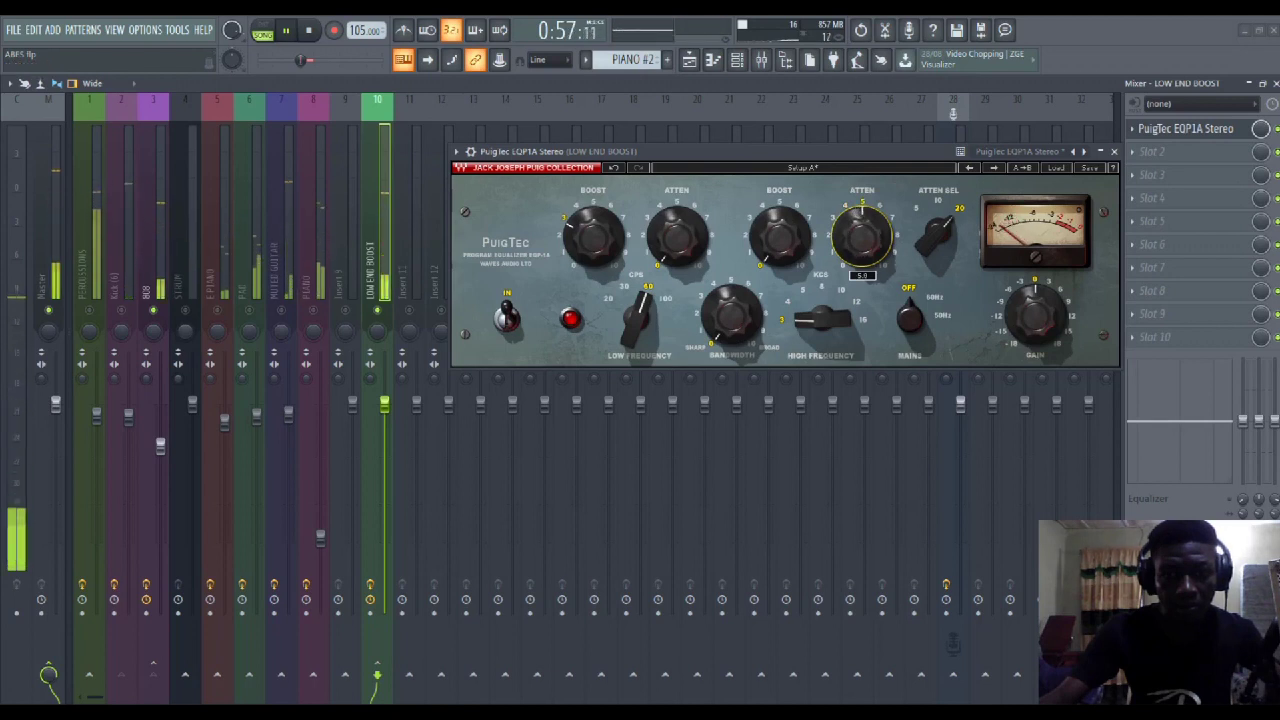
left_click_drag(826, 287, 826, 305)
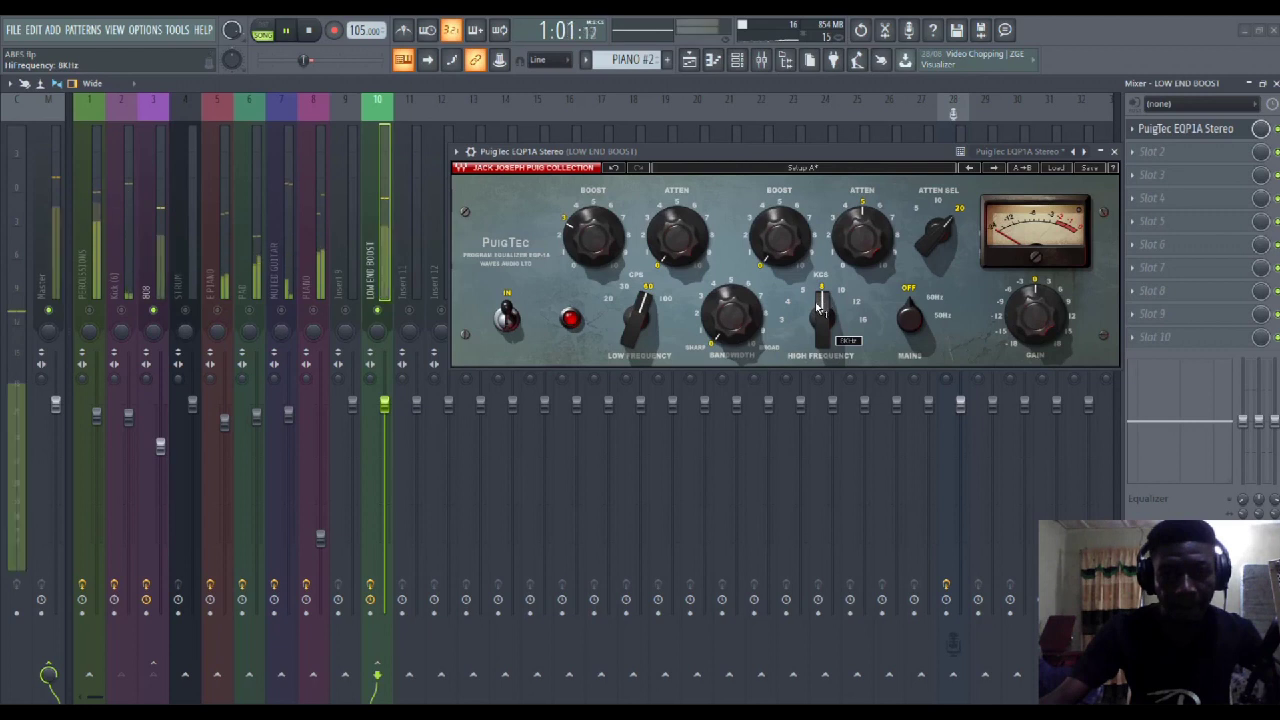
left_click_drag(768, 260, 765, 334)
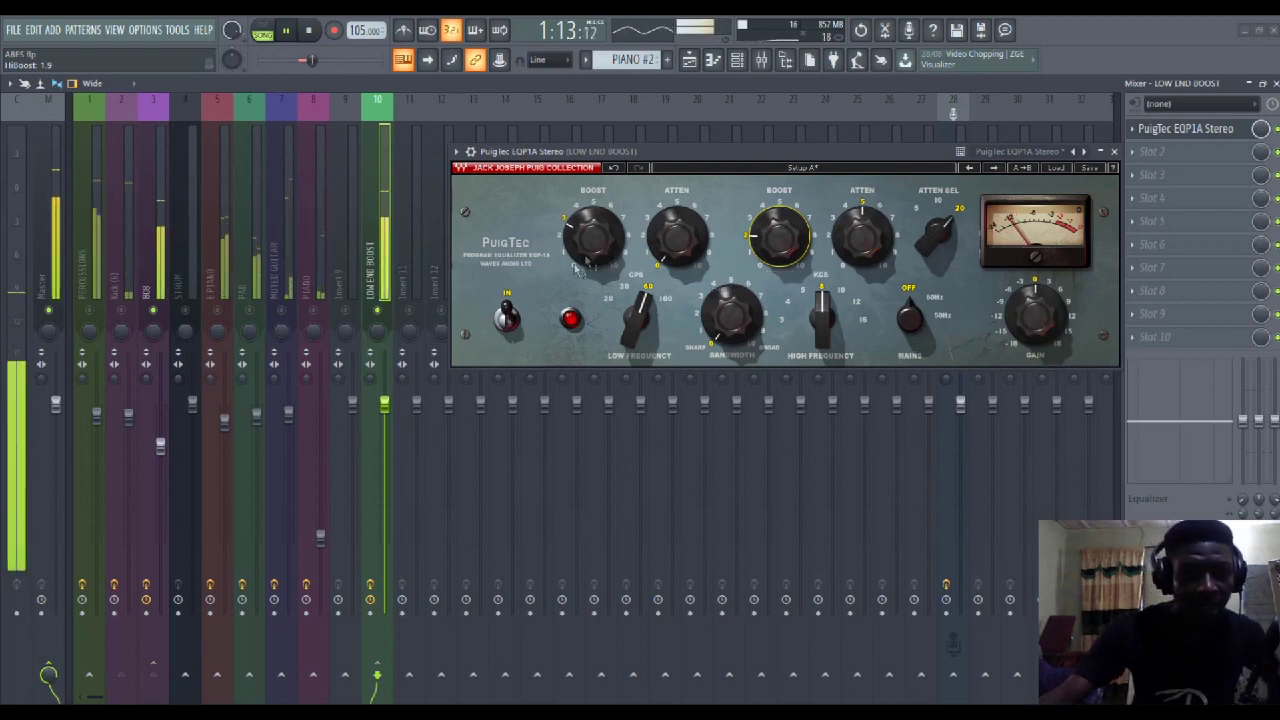
Sweep the PuigTec's low-frequency boost above 10 to hear its effect and settle it just below 4
left_click_drag(593, 237, 580, 214)
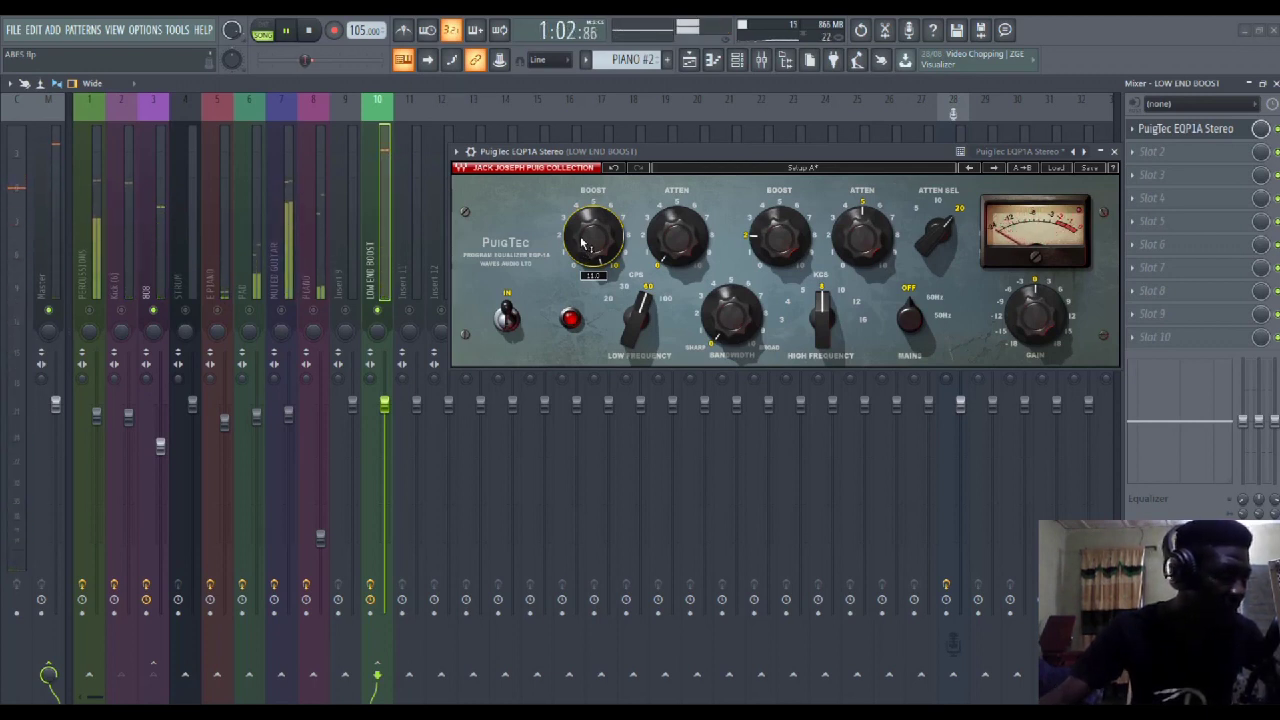
left_click_drag(585, 228, 585, 252)
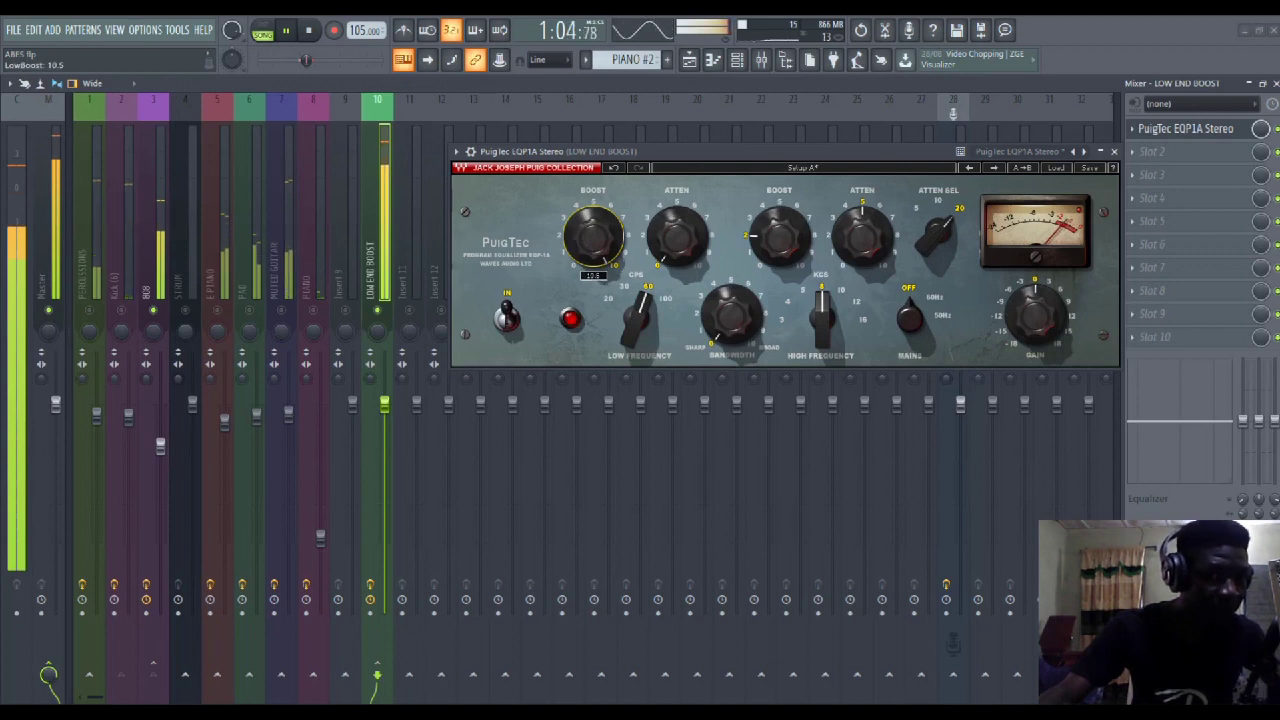
left_click_drag(585, 252, 585, 300)
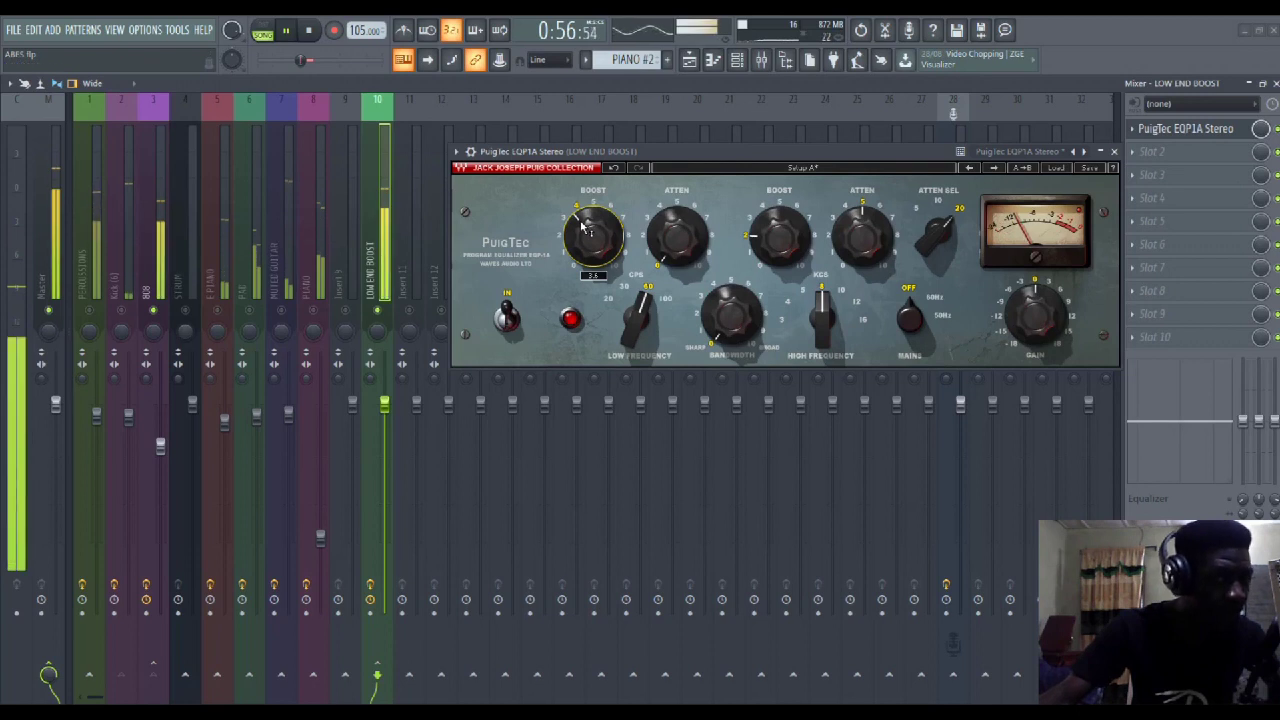
left_click_drag(585, 228, 585, 229)
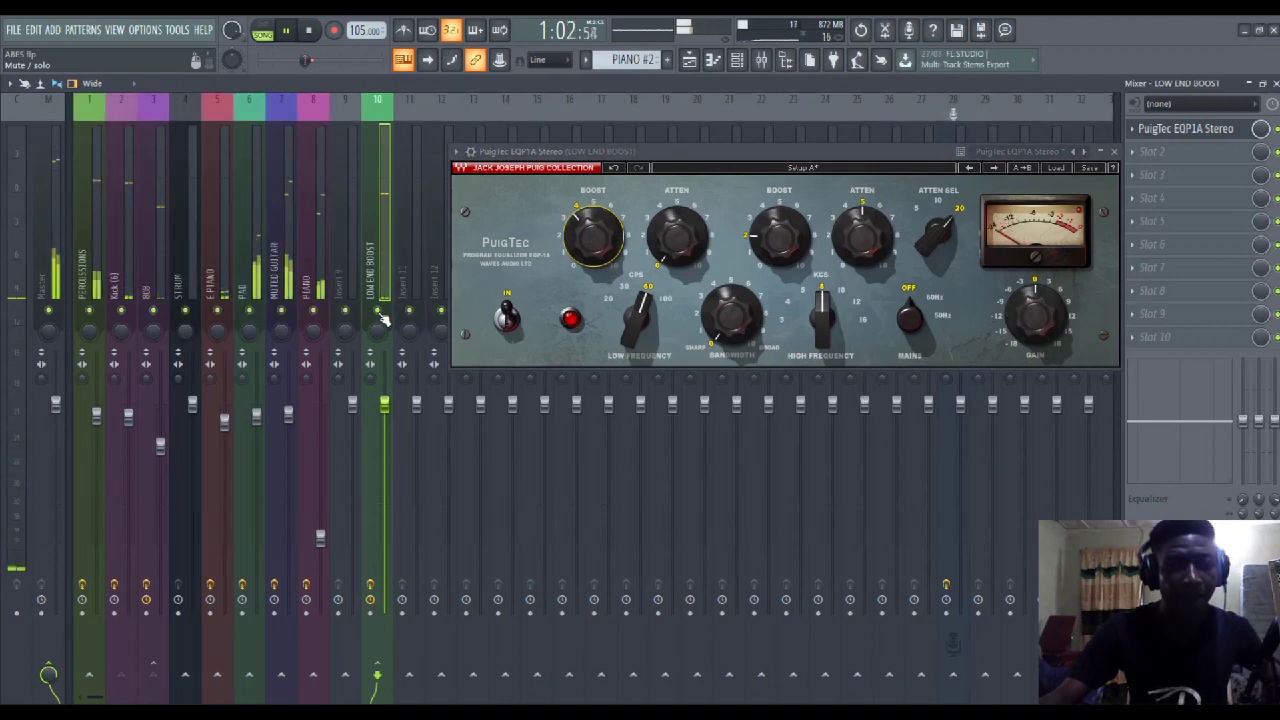
Lower the LOW END BOOST track's fader to about -5.6 dB while the full mix plays
left_click_drag(384, 403, 384, 441)
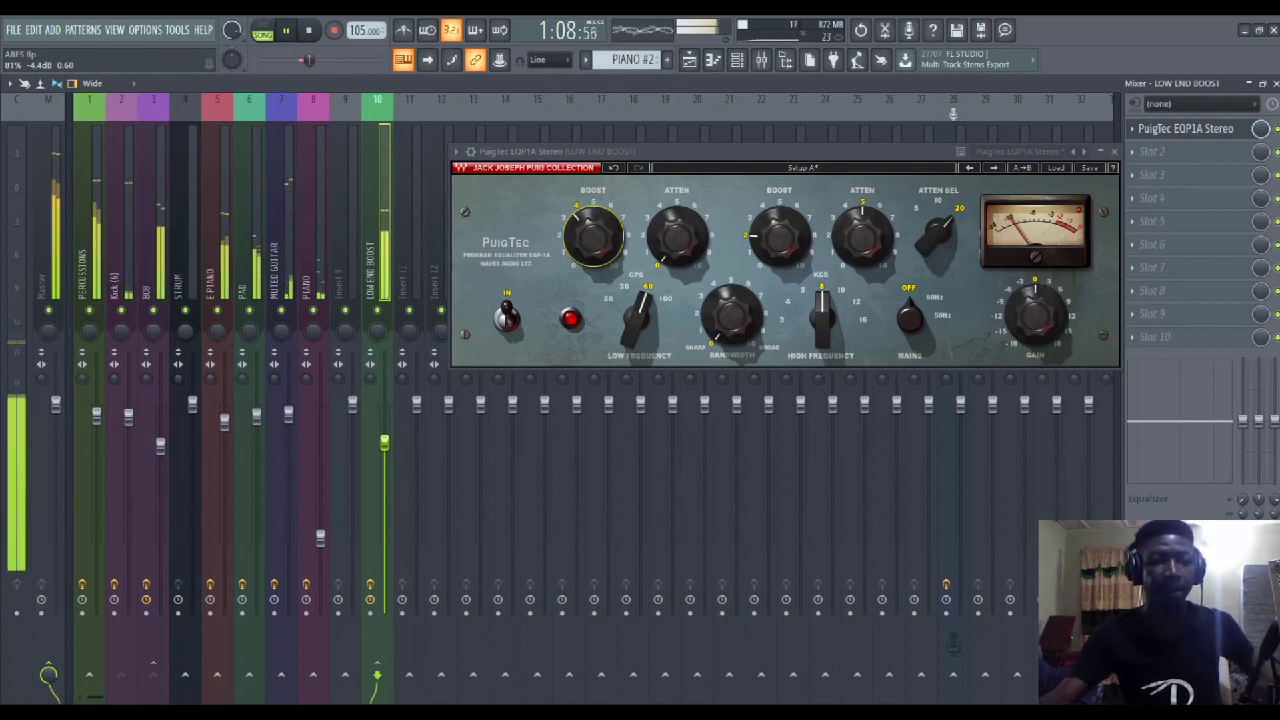
left_click_drag(384, 441, 384, 447)
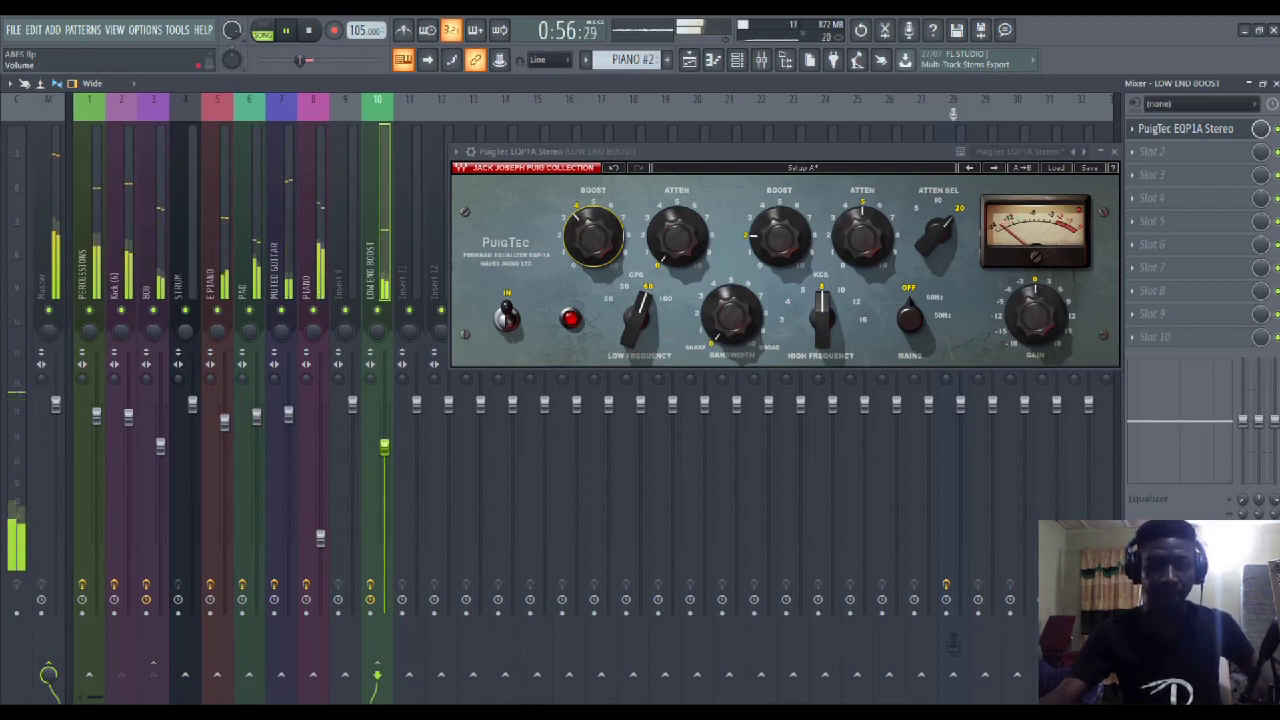
left_click_drag(384, 447, 384, 453)
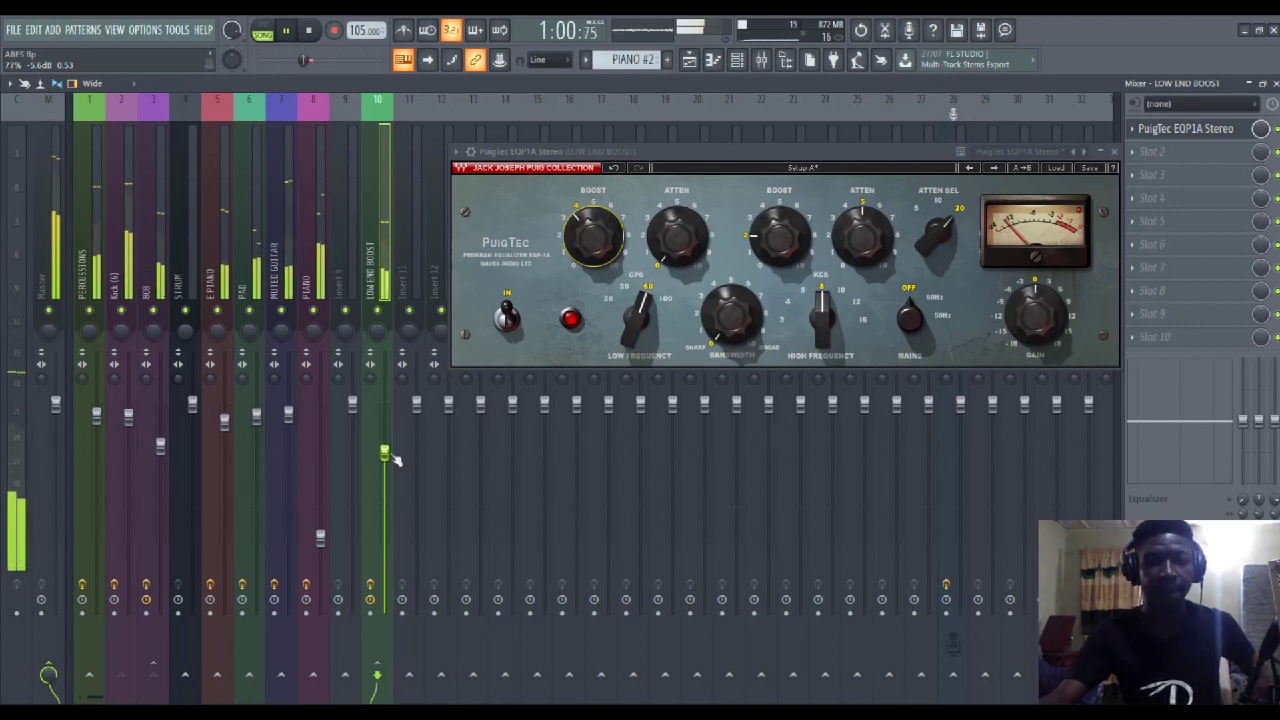
Close the PuigTec EQ and stop playback with the whole arrangement shown in the playlist
left_click(1114, 151)
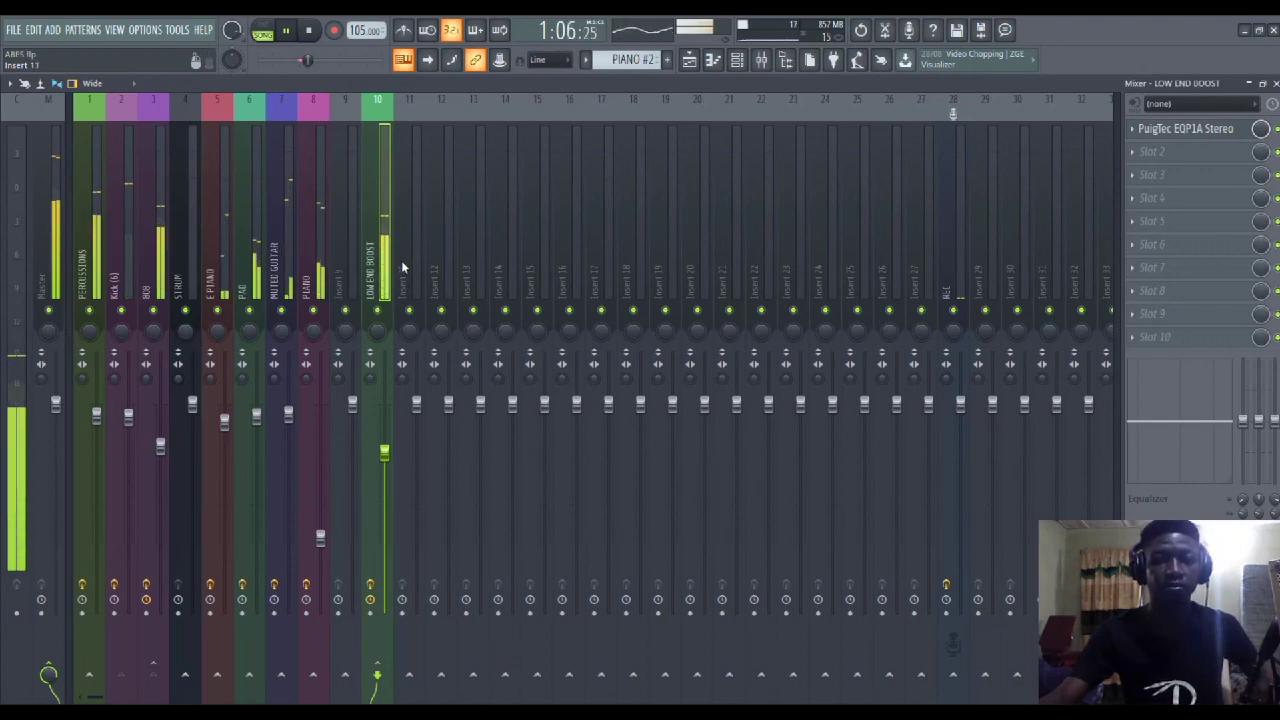
left_click(690, 63)
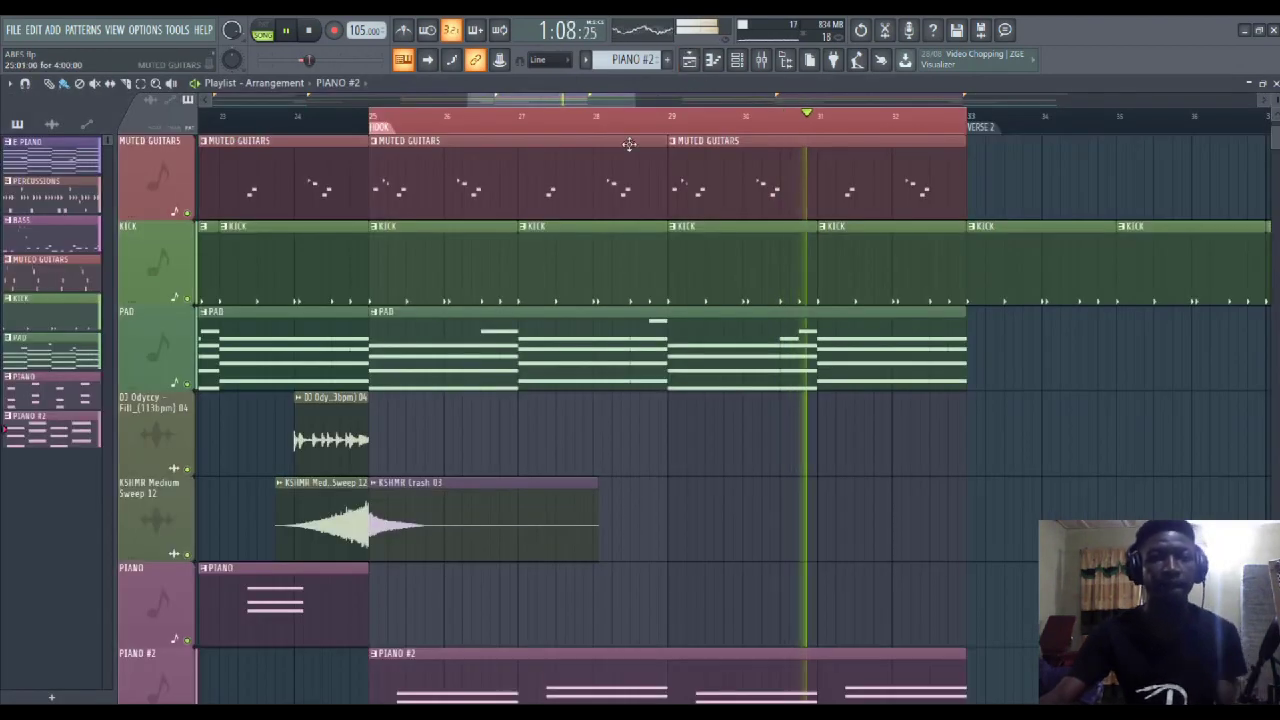
left_click_drag(469, 100, 213, 100)
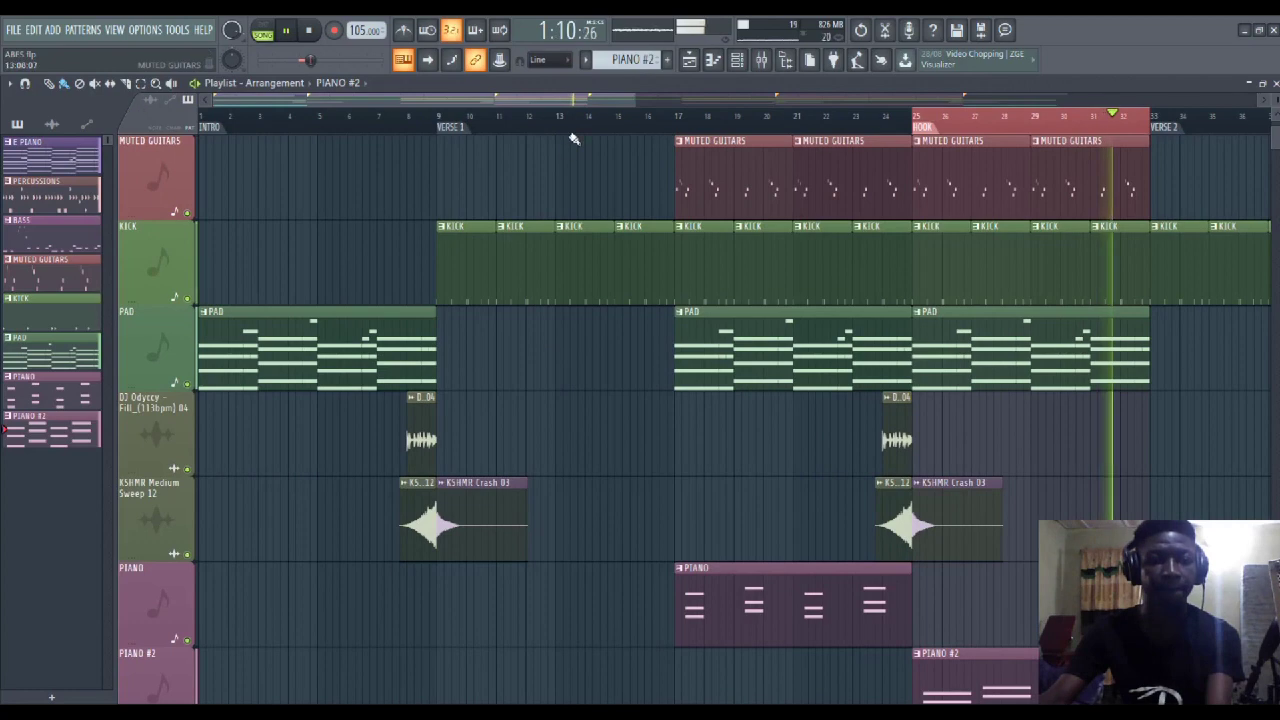
left_click_drag(652, 100, 1078, 86)
key("space")
Load Smack Attack Stereo into slot 1 of the Master mixer track and close its window
left_click(761, 59)
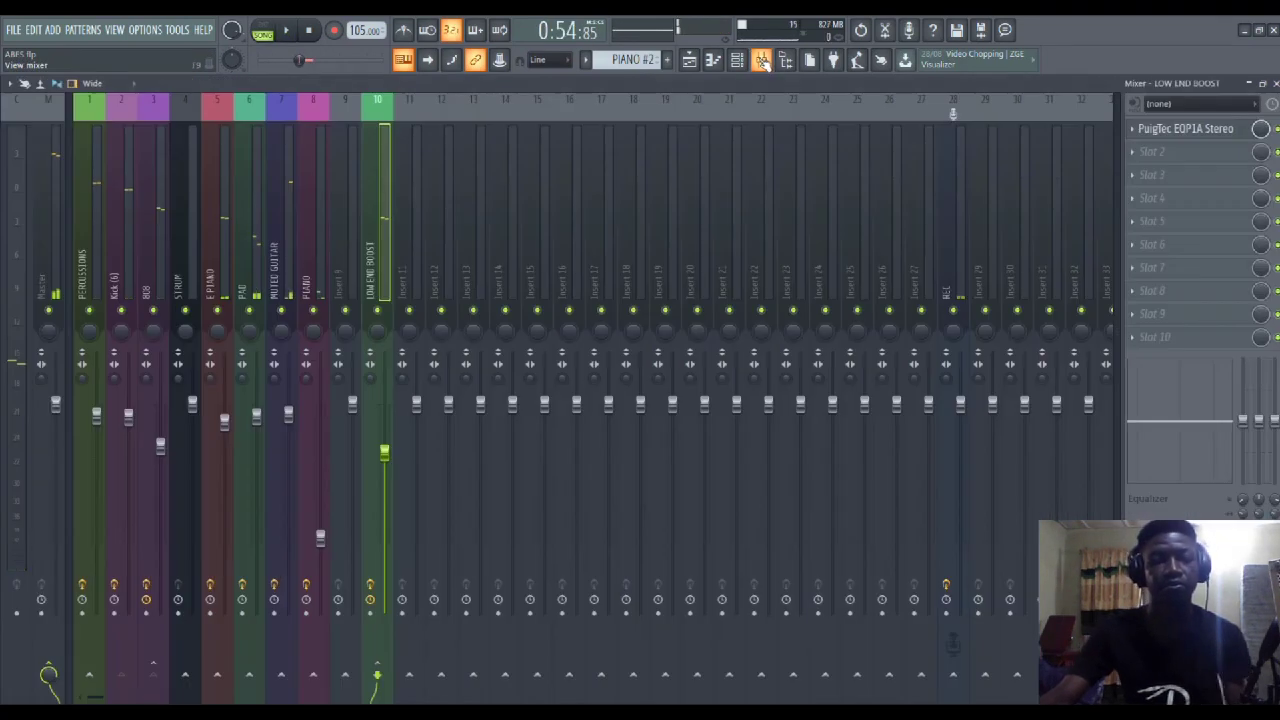
left_click(55, 207)
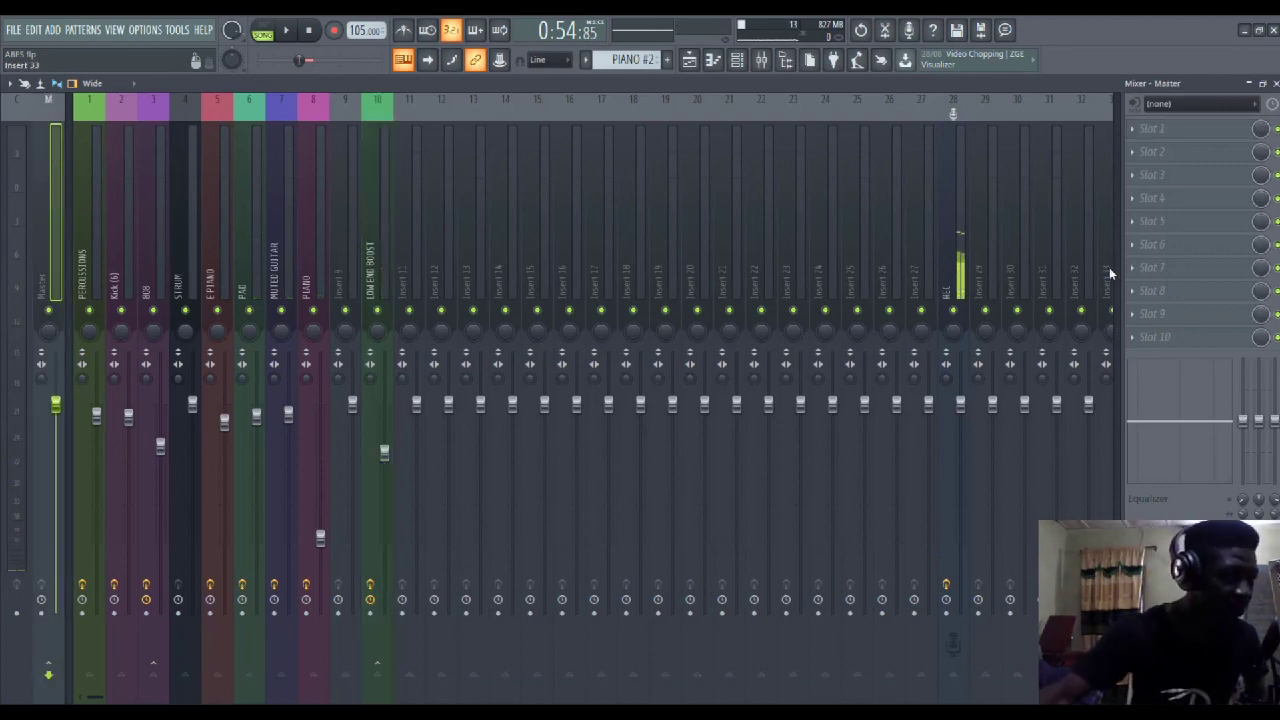
left_click(1168, 147)
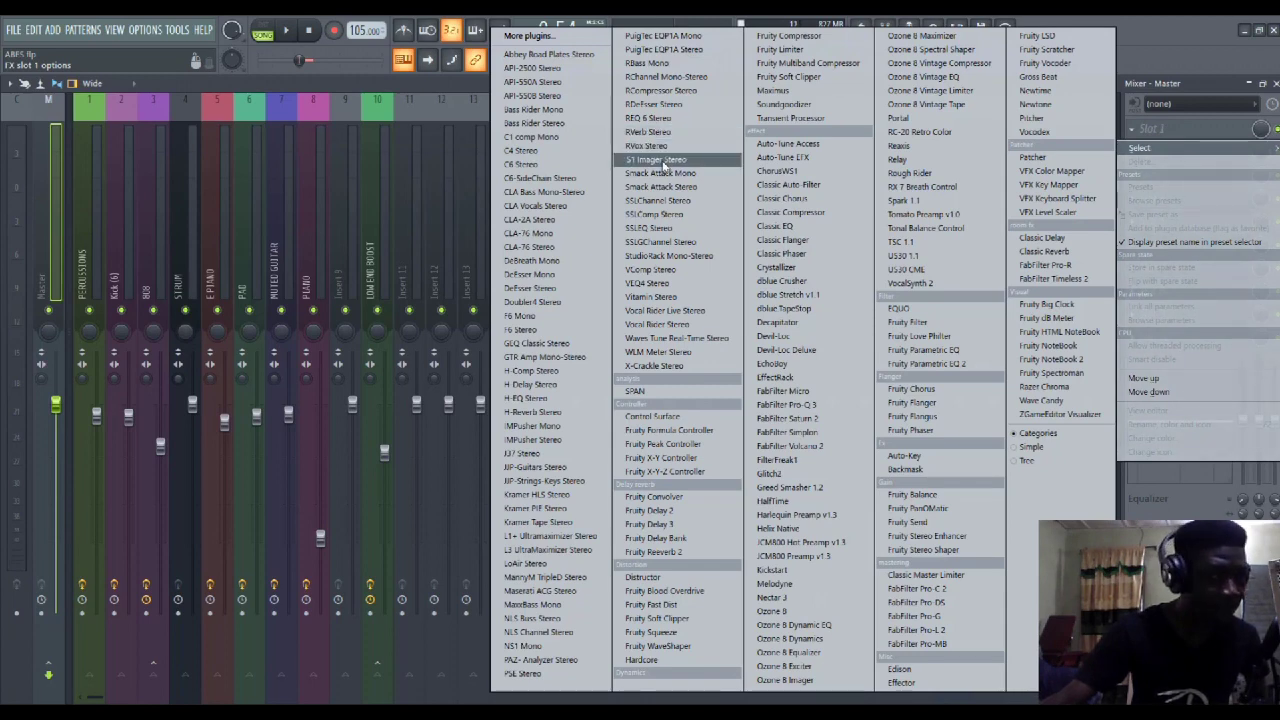
left_click(663, 186)
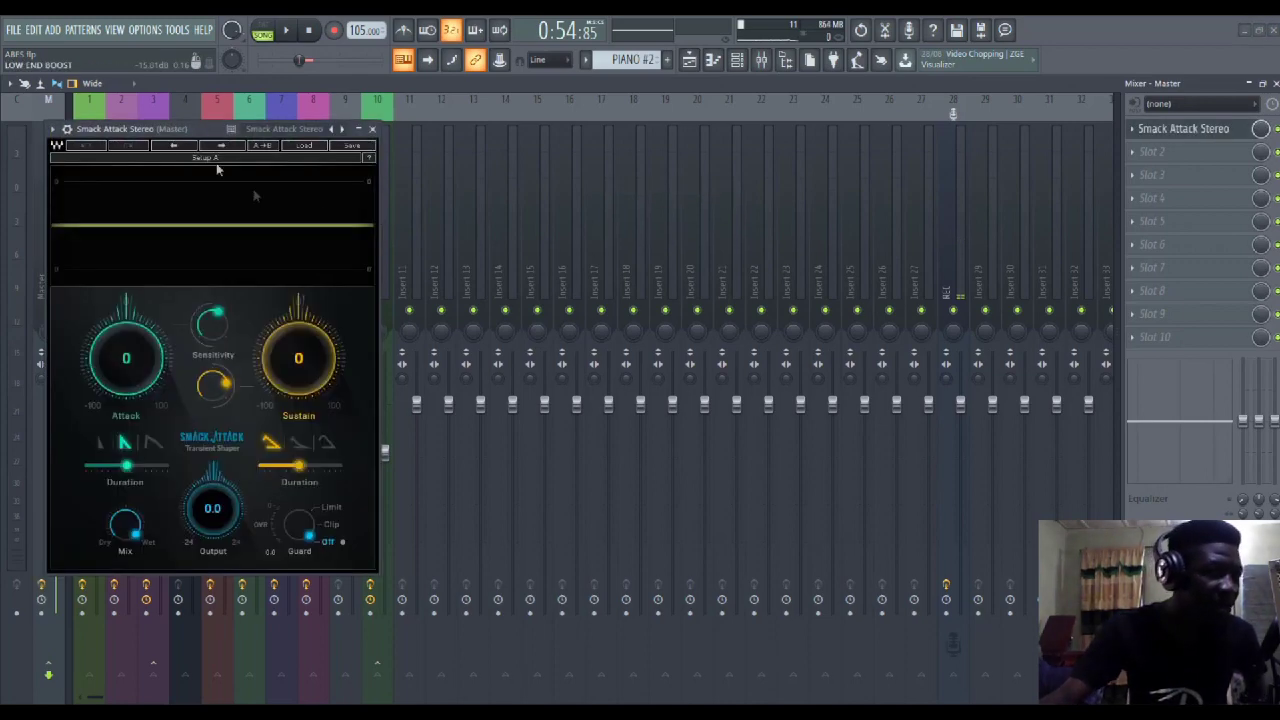
left_click_drag(192, 131, 588, 157)
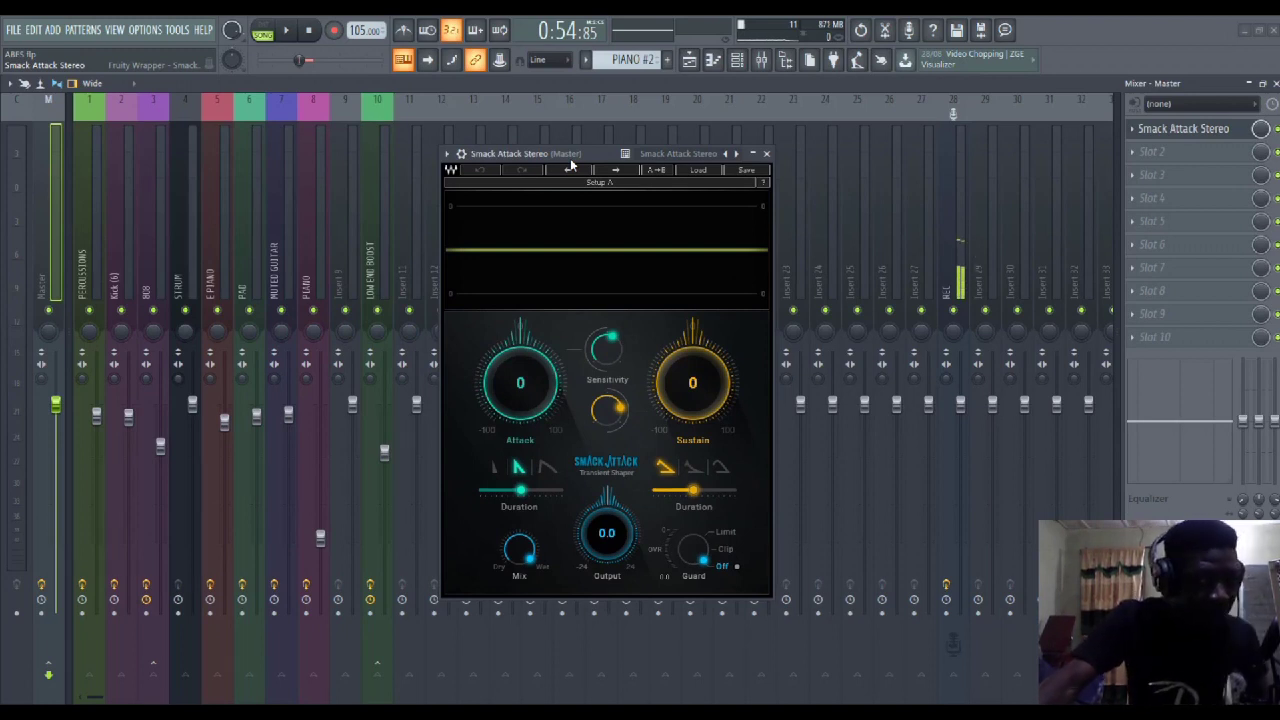
left_click(767, 155)
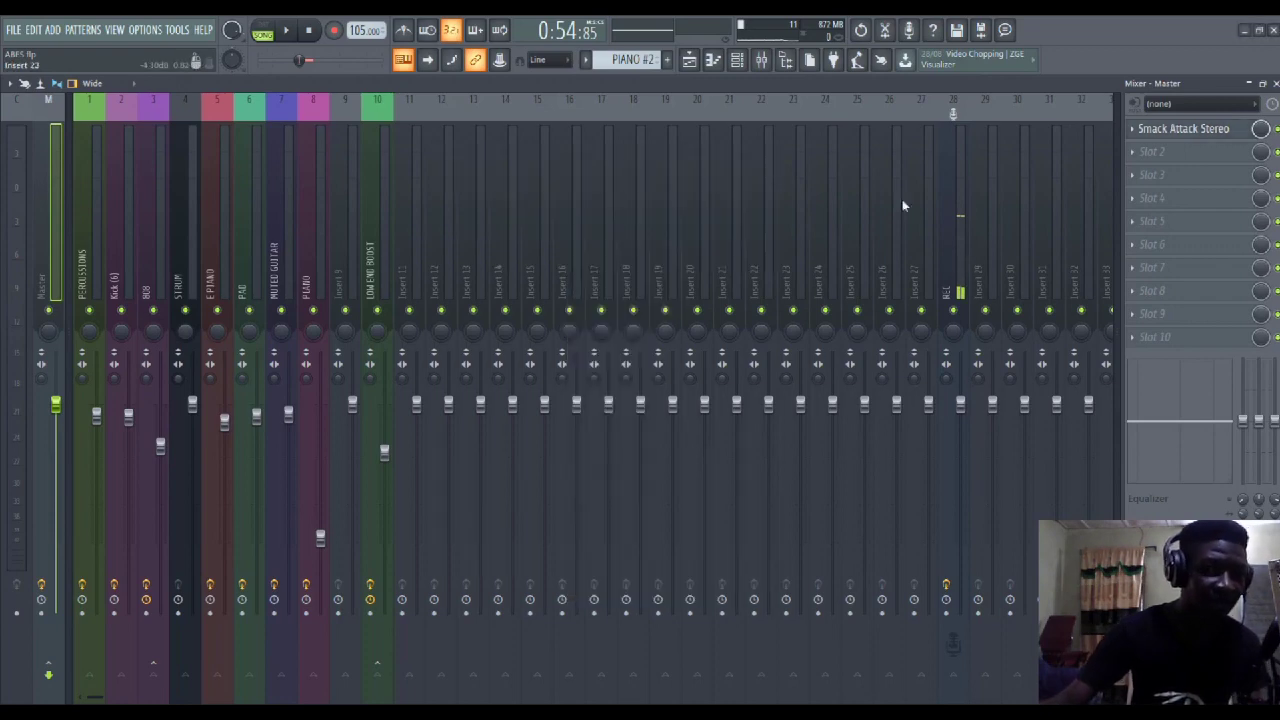
Load Classic Master Limiter into slot 2 of the Master track and briefly play the mix through it
left_click(1191, 160)
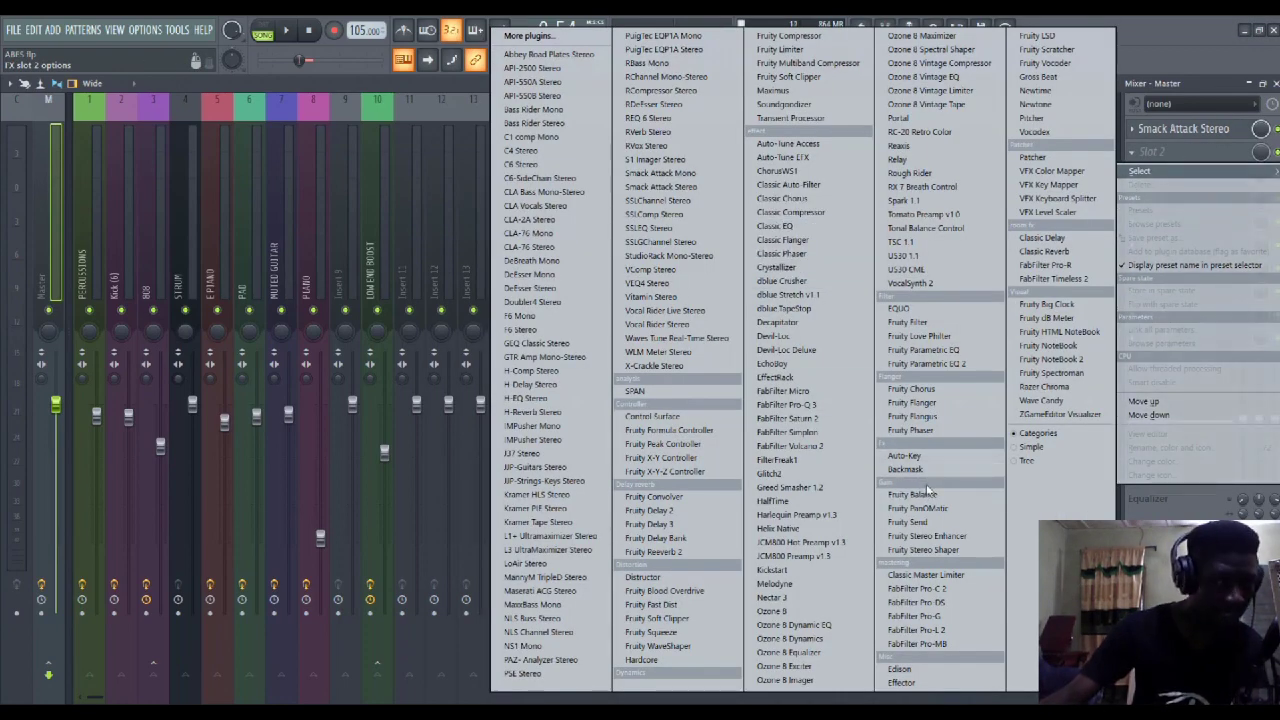
left_click(930, 575)
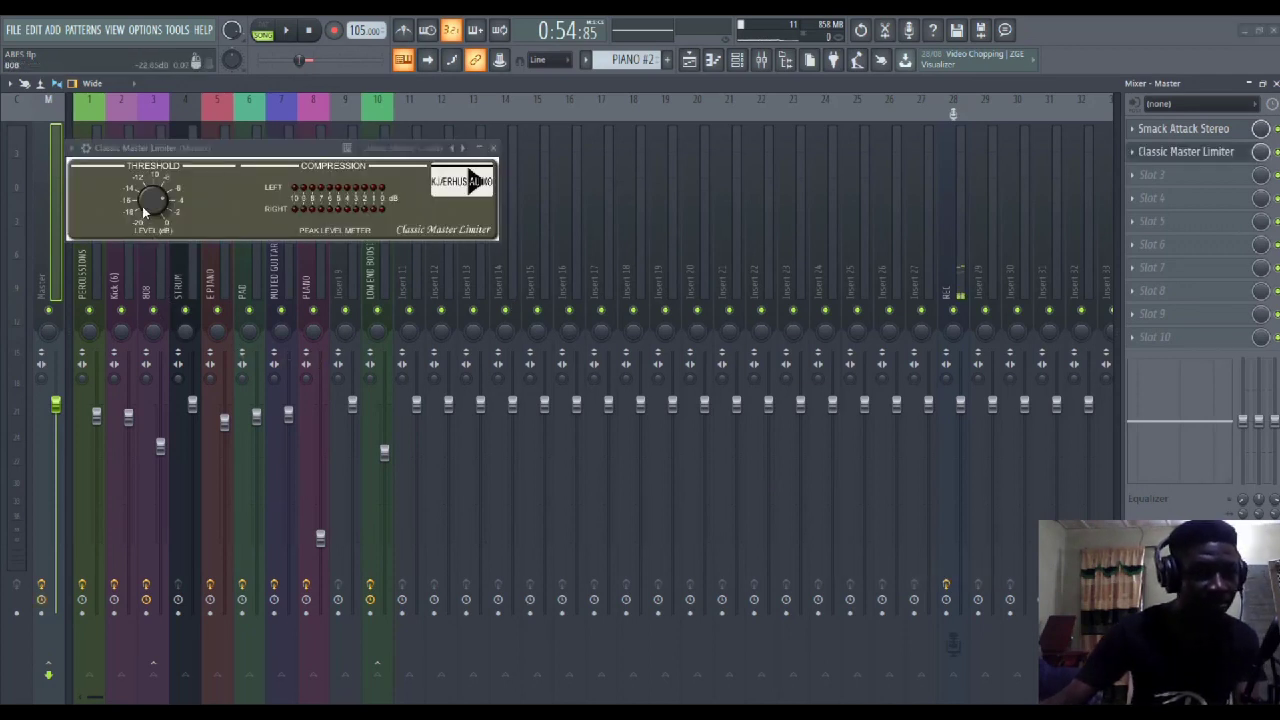
left_click_drag(255, 152, 444, 213)
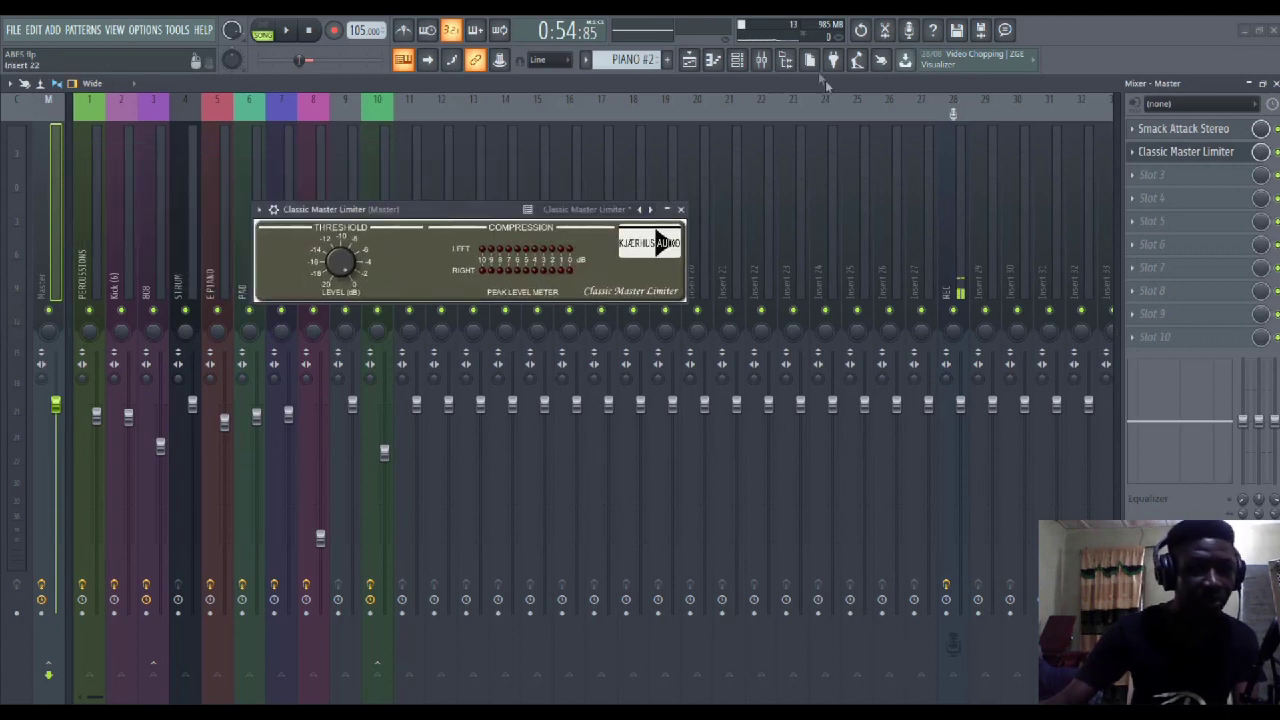
key("space")
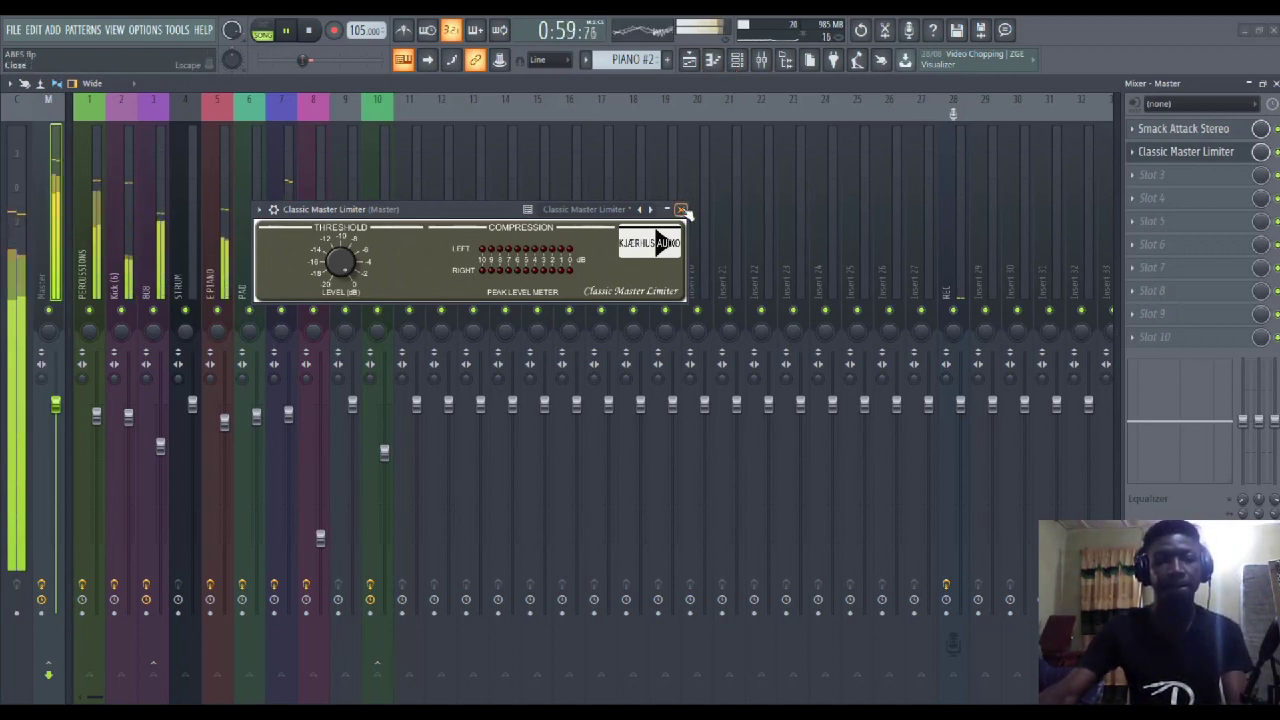
key("space")
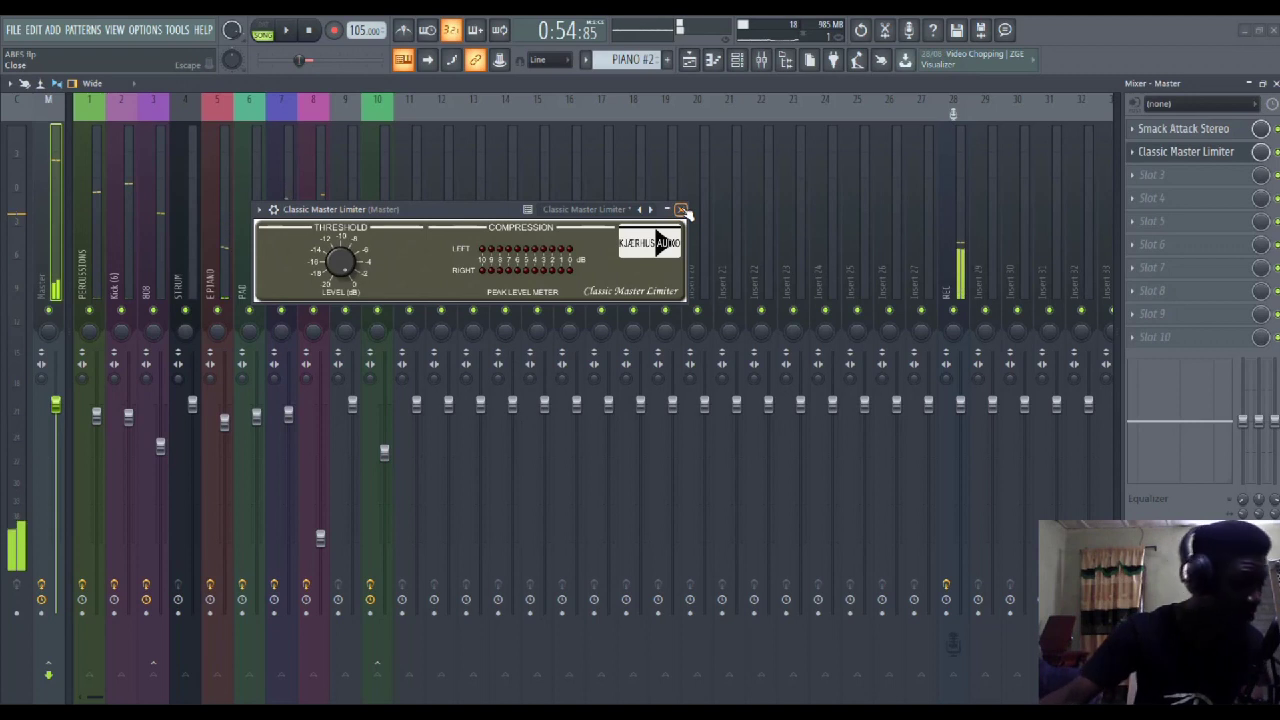
Check the Smack Attack settings on the Master track and close both master plugin windows
left_click(1190, 138)
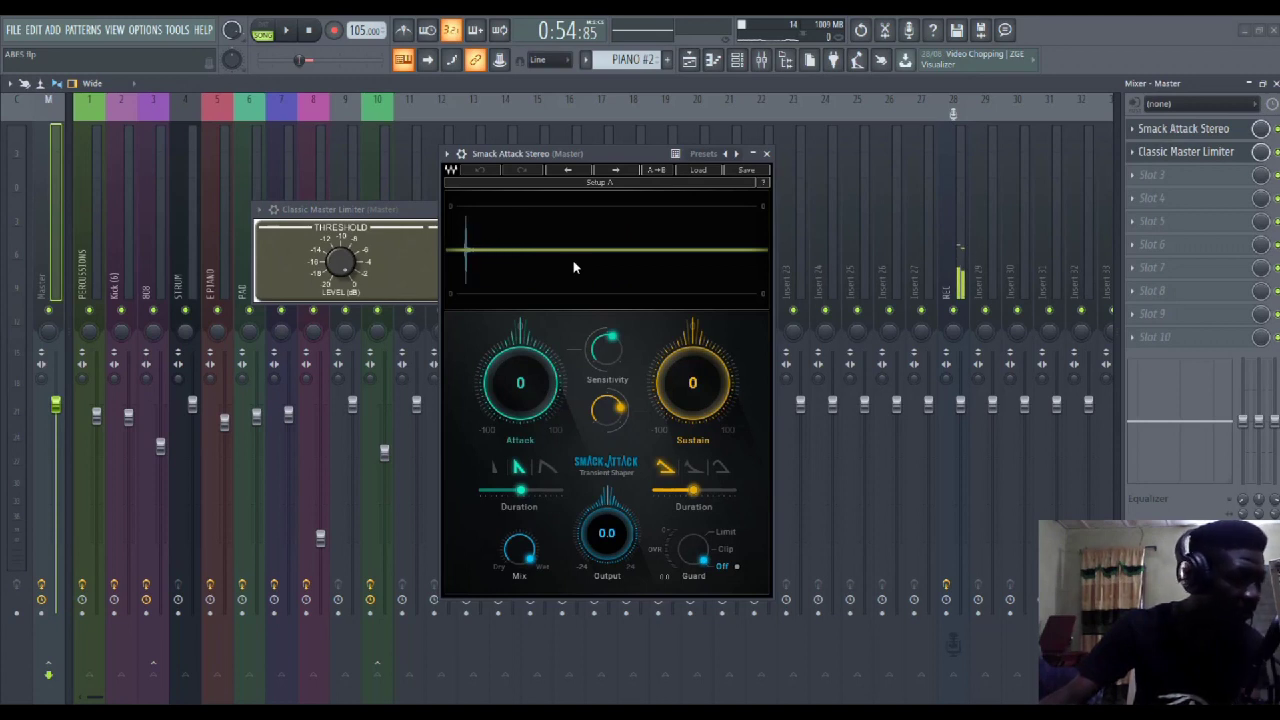
left_click(767, 154)
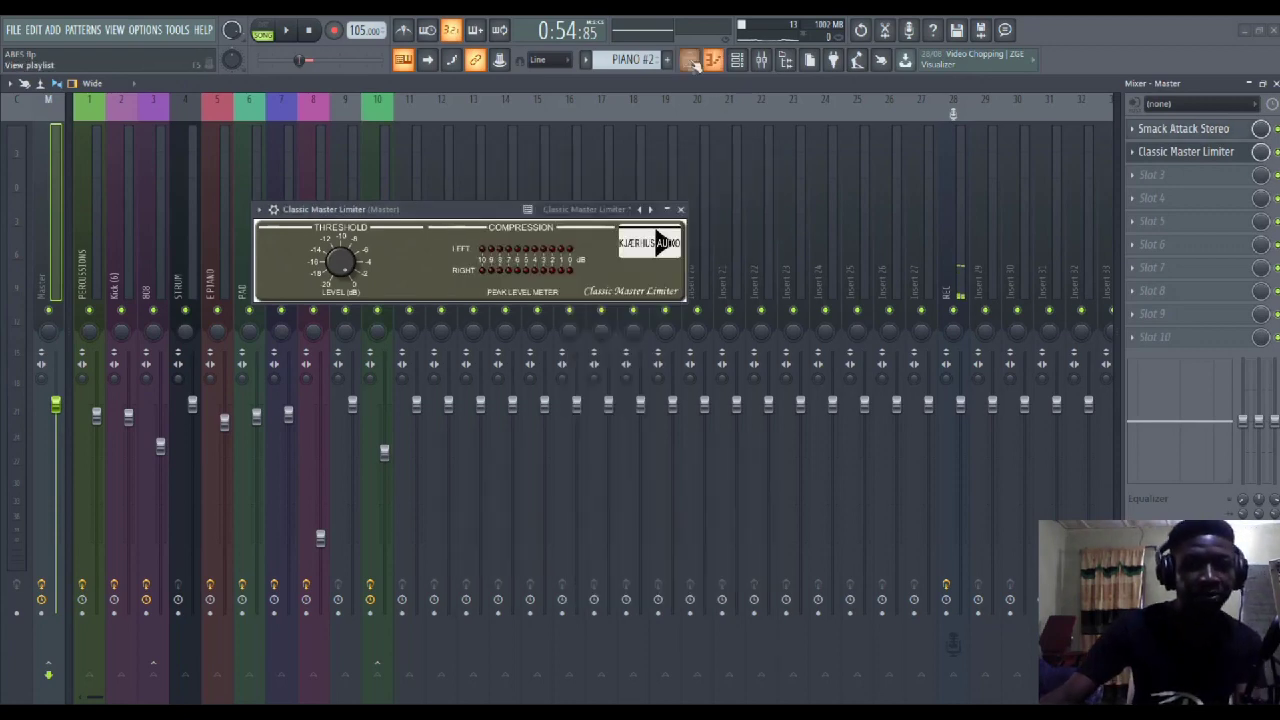
left_click(690, 60)
left_click(682, 212)
Clear the hook's time selection and play the song from the start of the intro, reviewing all the tracks in the playlist
left_click(690, 60)
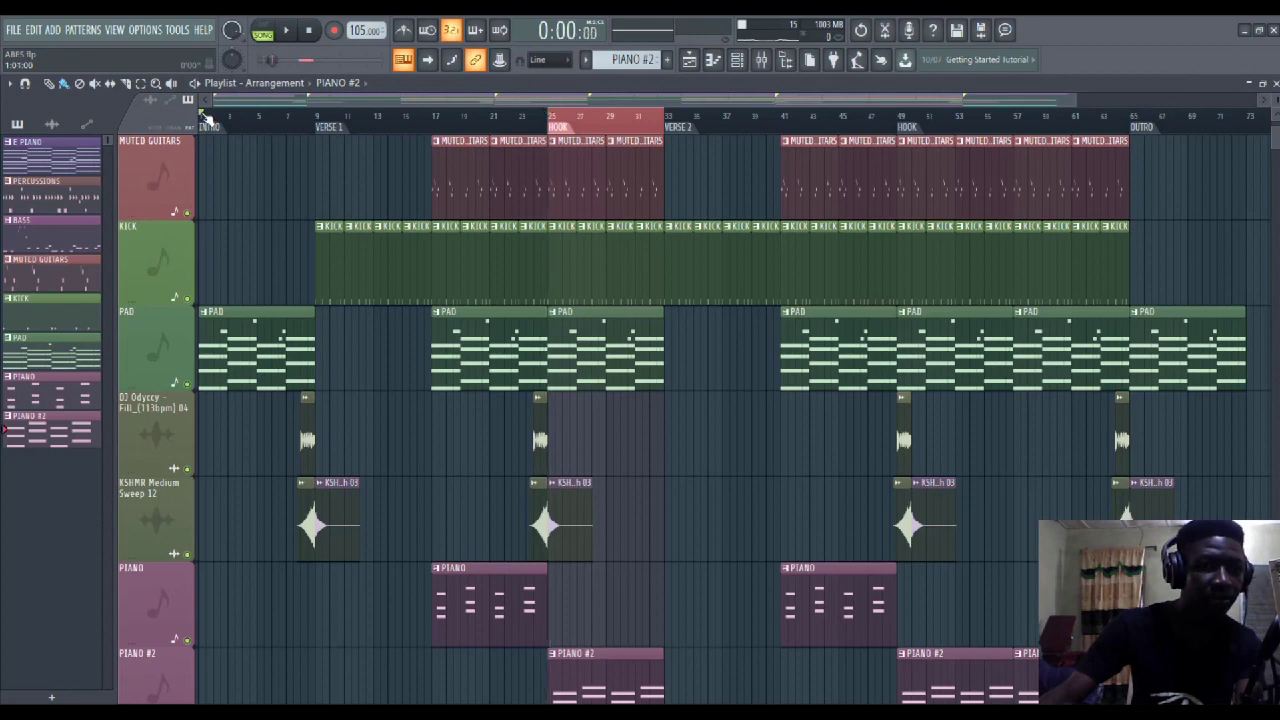
left_click(205, 117)
key("space")
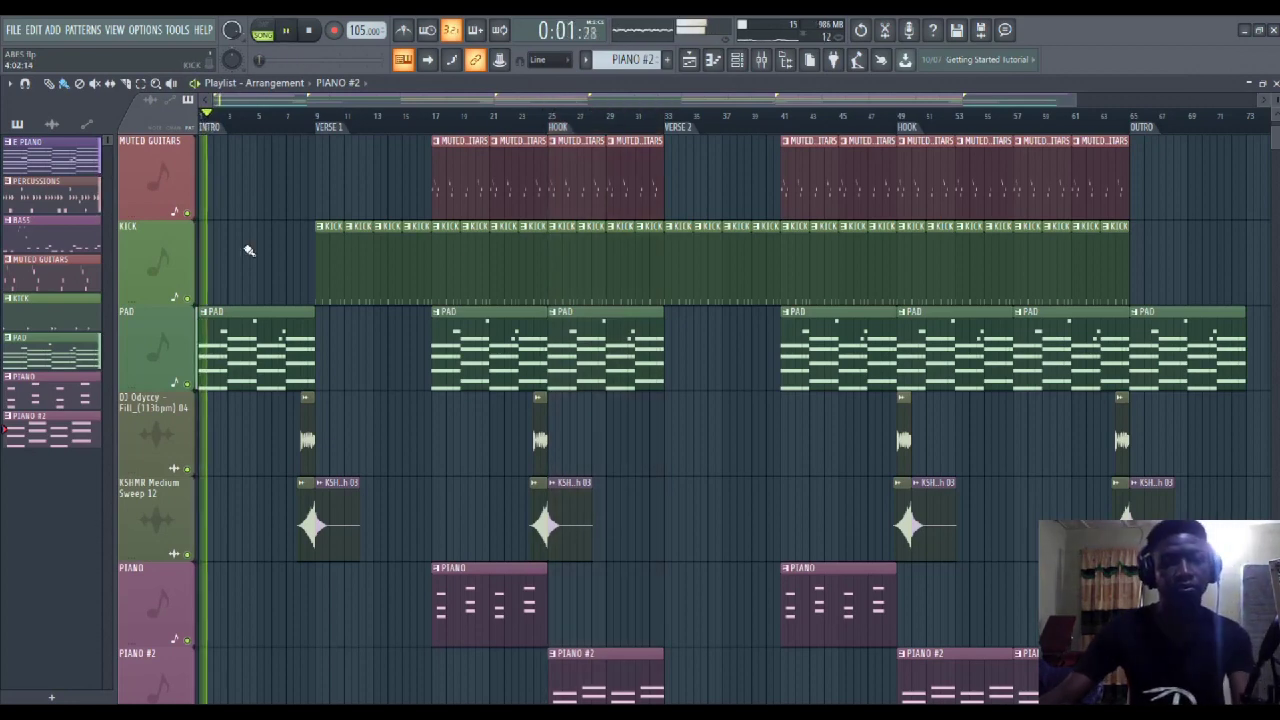
scroll(249, 250, "down", 10)
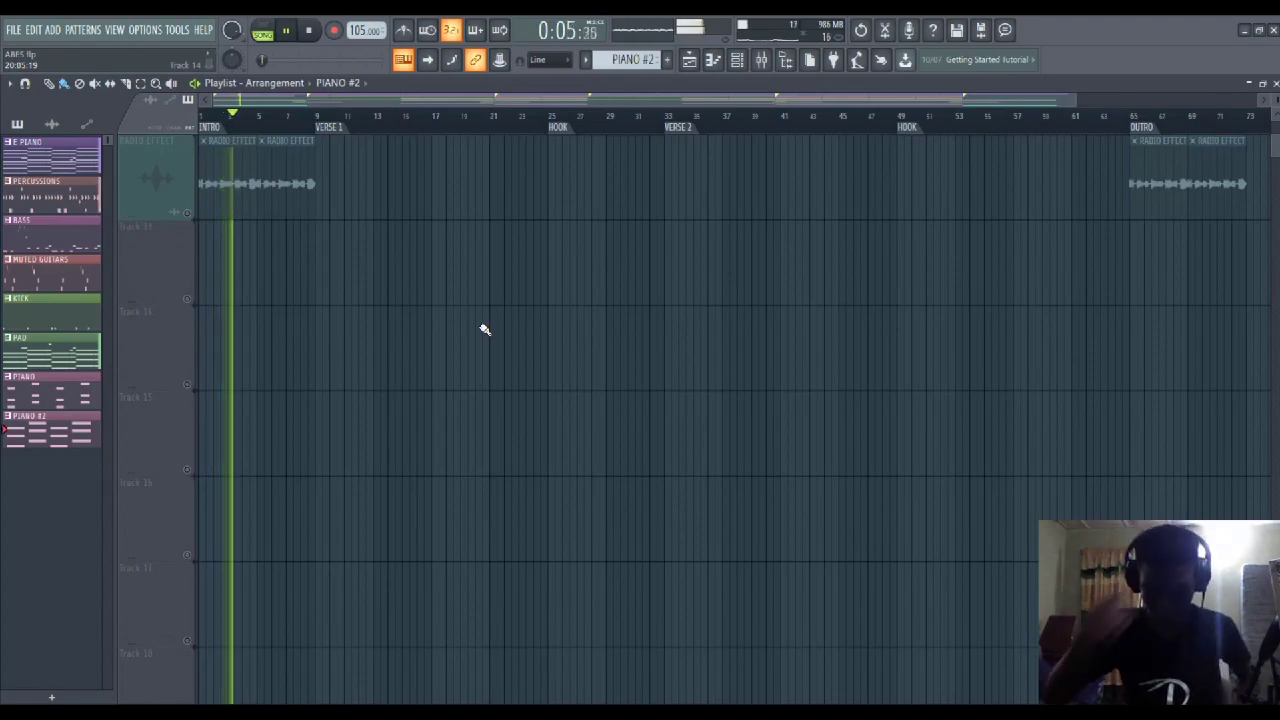
scroll(498, 381, "up", 4)
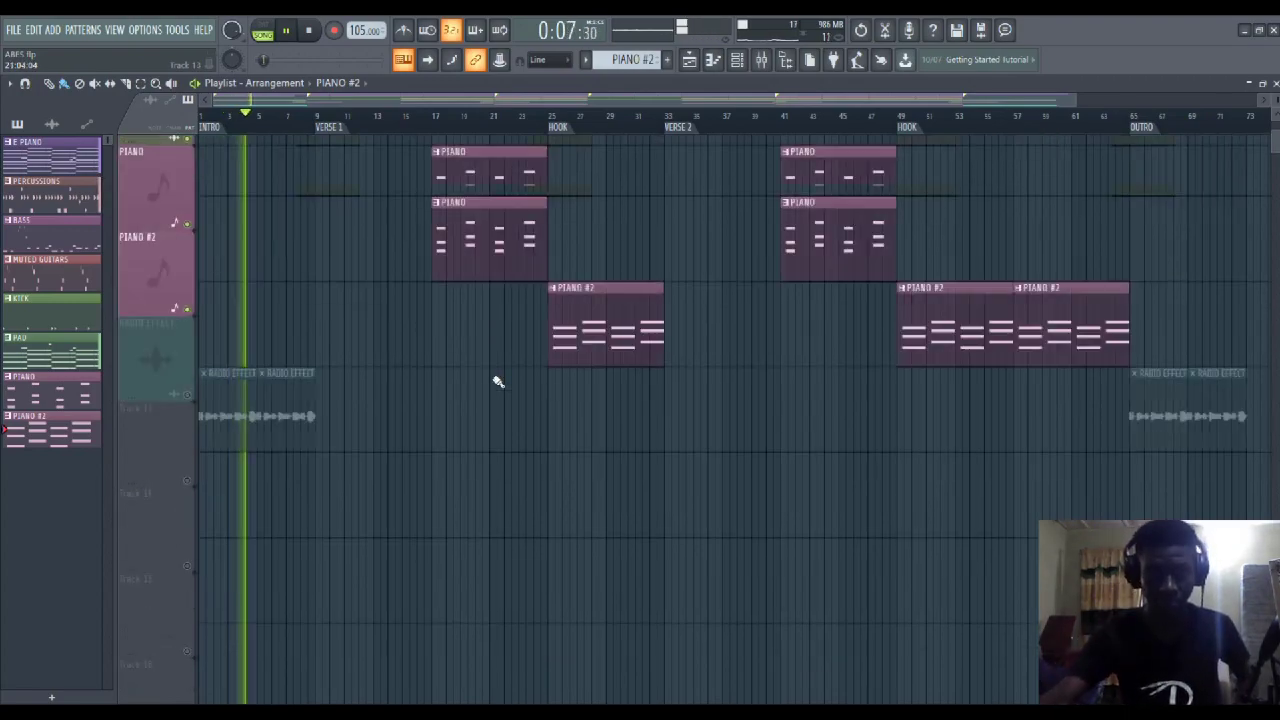
scroll(498, 381, "up", 8)
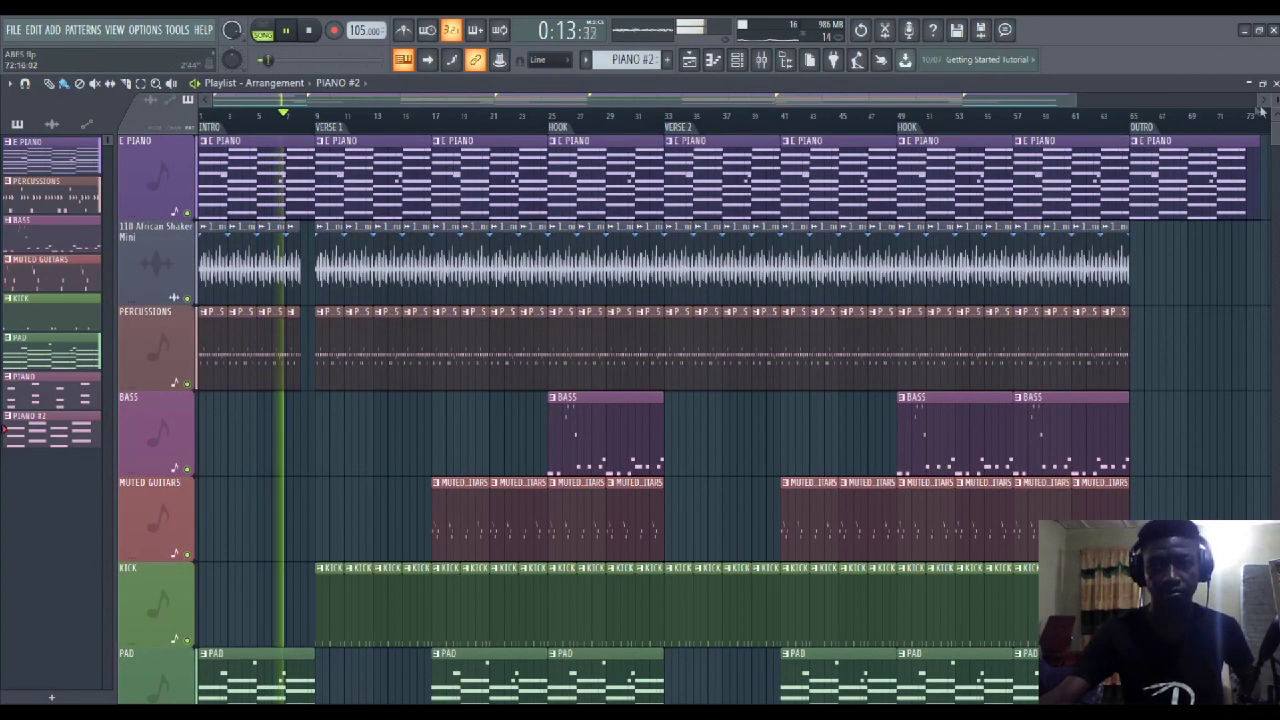
scroll(498, 381, "down", 5)
scroll(498, 381, "up", 1)
scroll(498, 381, "up", 2)
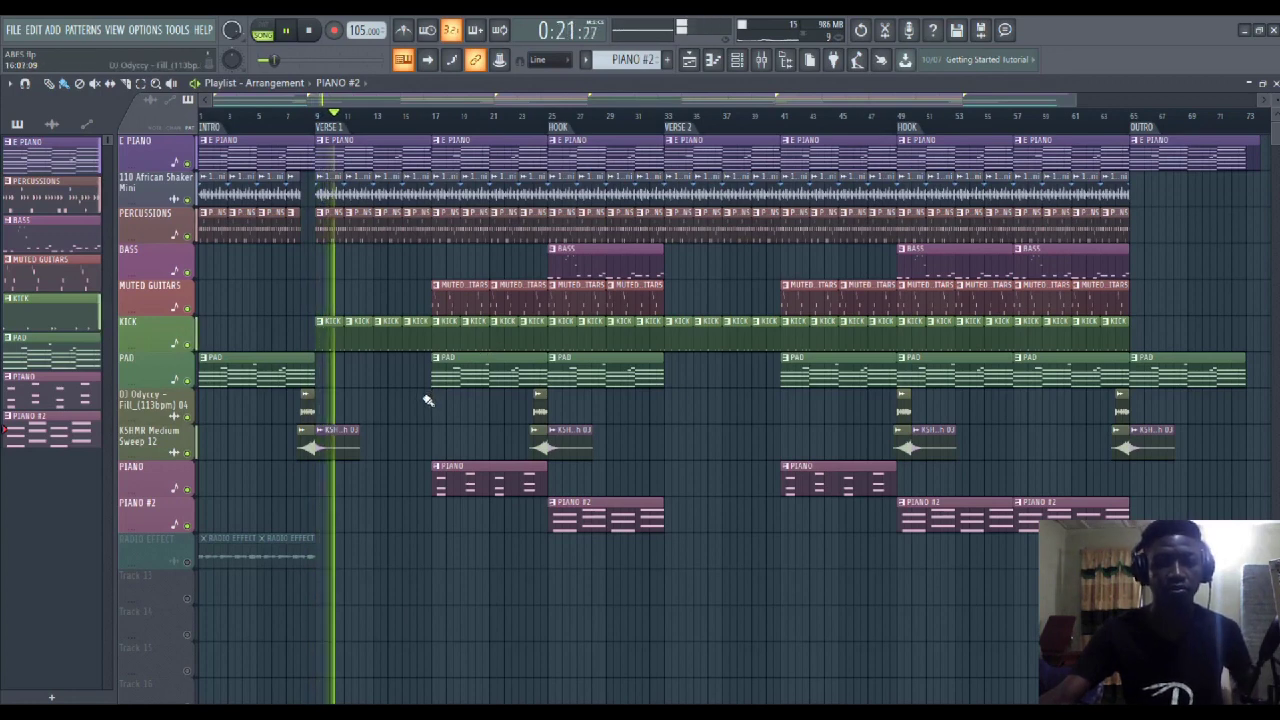
Route the DJ Odyccy fill sample to free mixer track 9 and lower that track's fader
double_click(307, 412)
left_click(157, 235)
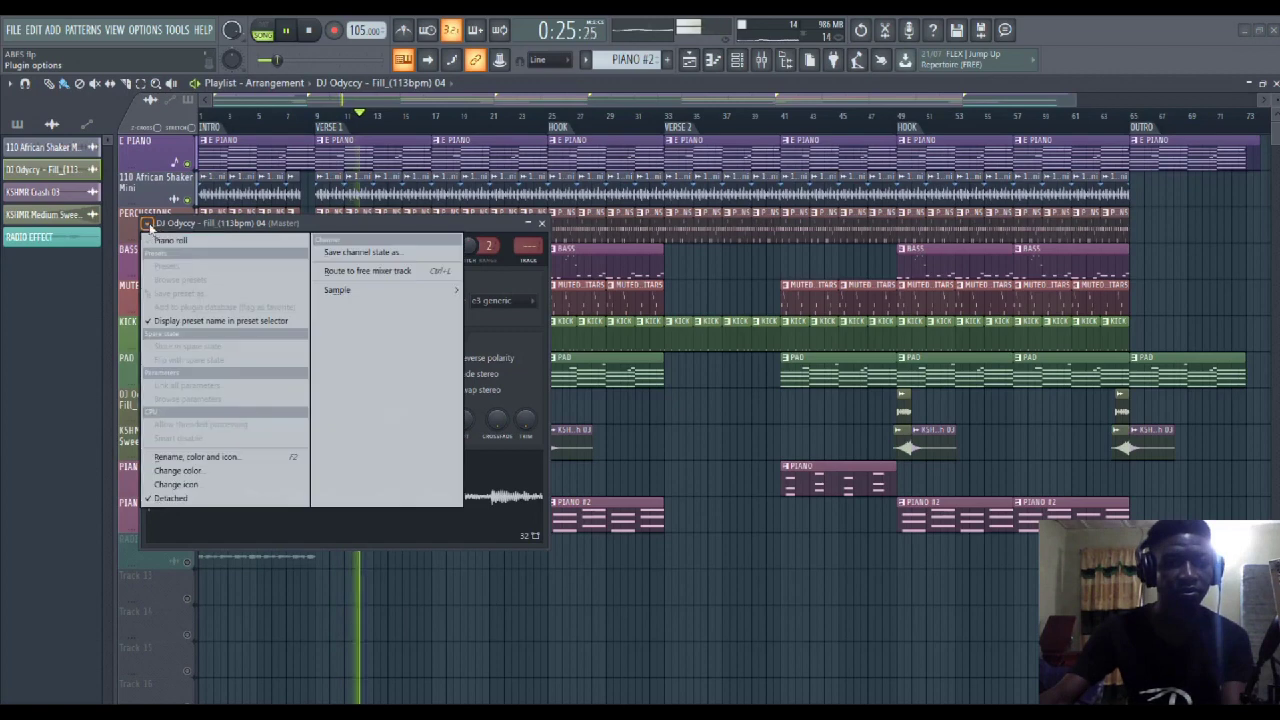
left_click(440, 268)
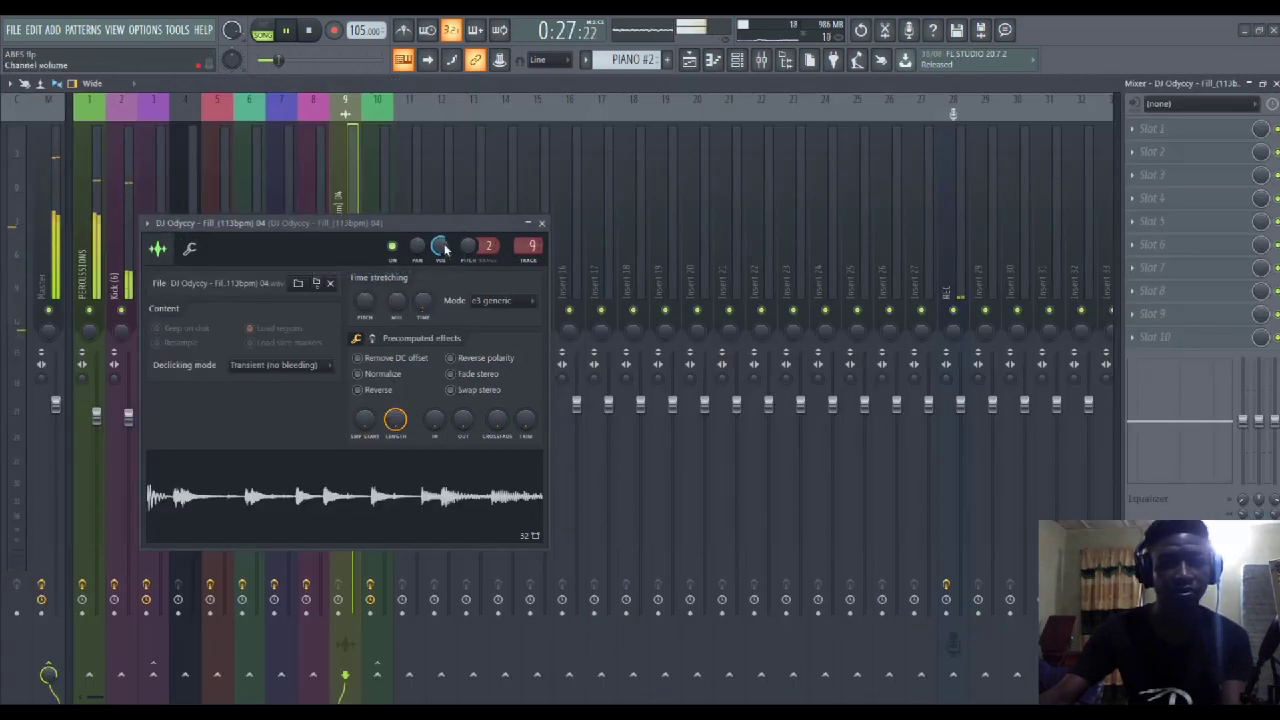
left_click(541, 224)
left_click_drag(352, 408, 352, 467)
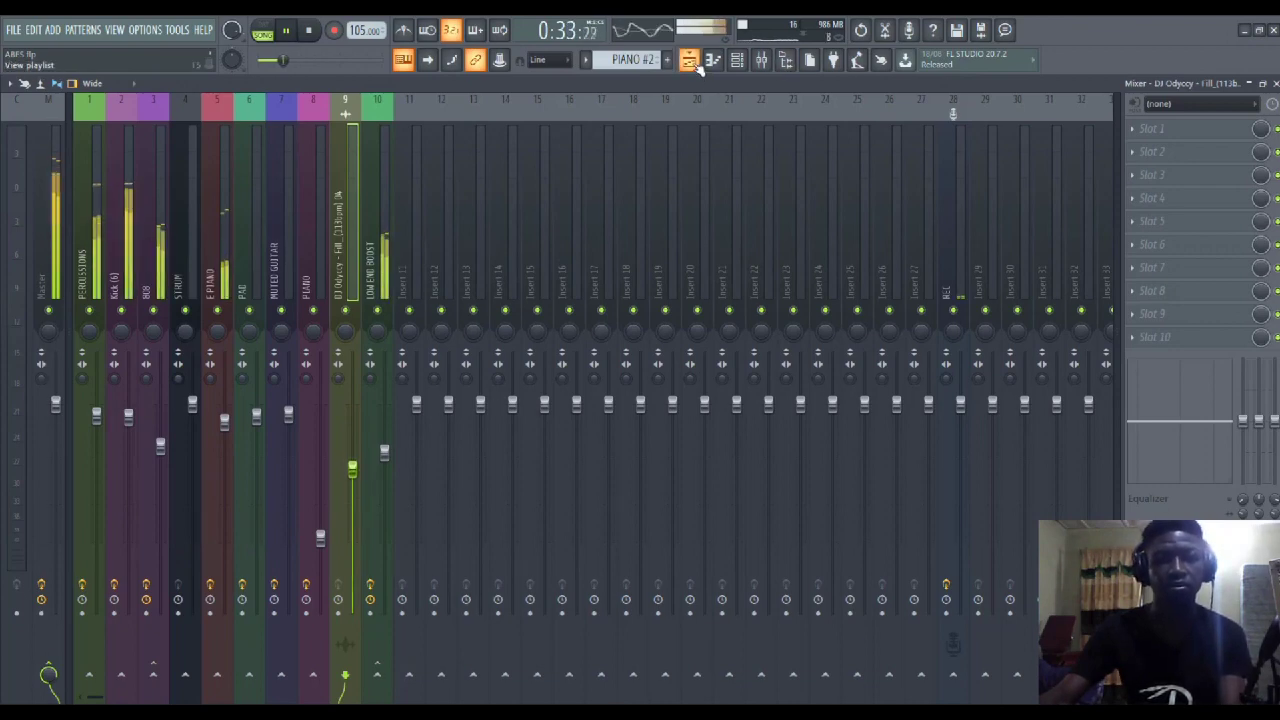
left_click(692, 60)
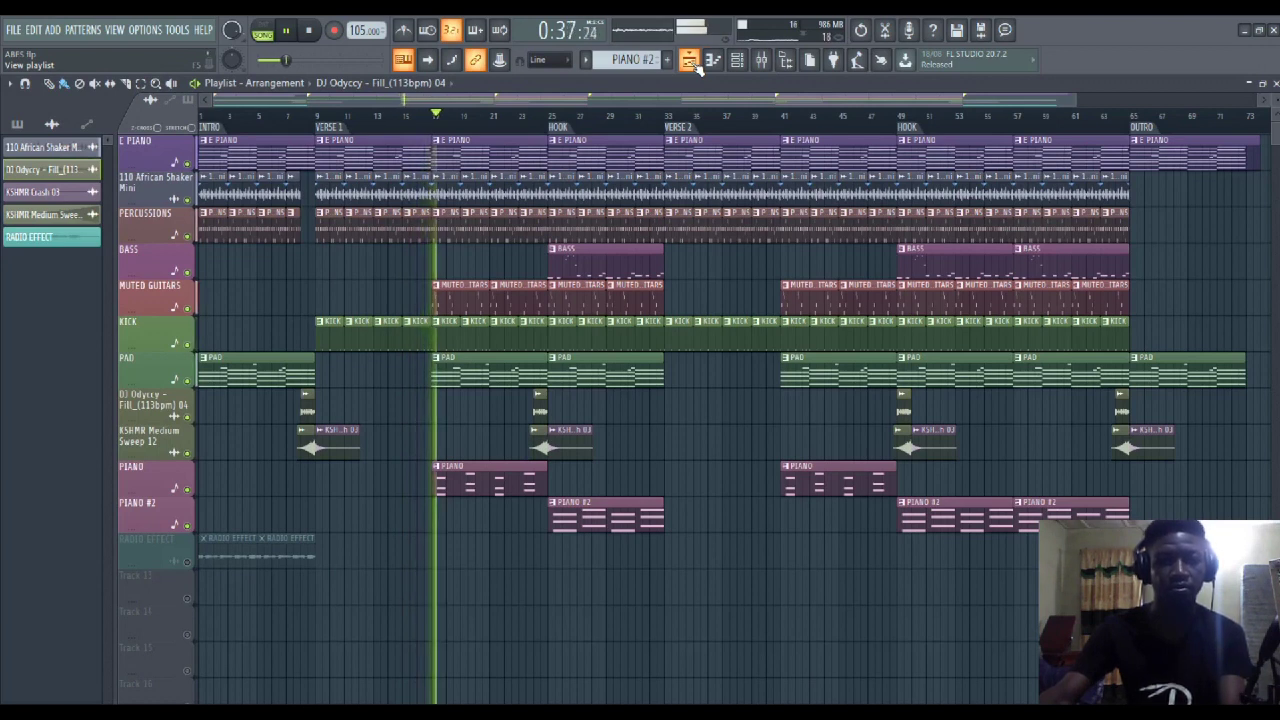
Load the SPAN analyzer into slot 10 of the Master track and keep its window open over the playlist's lower tracks
left_click(762, 62)
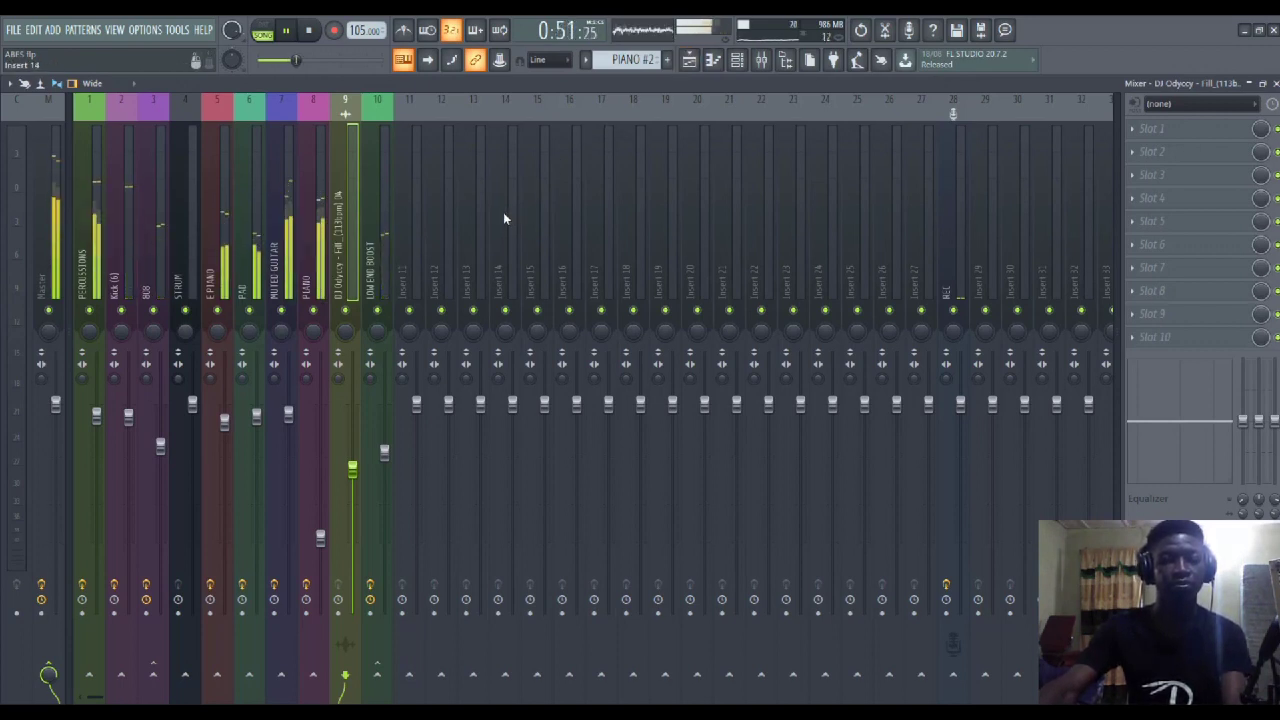
left_click(56, 188)
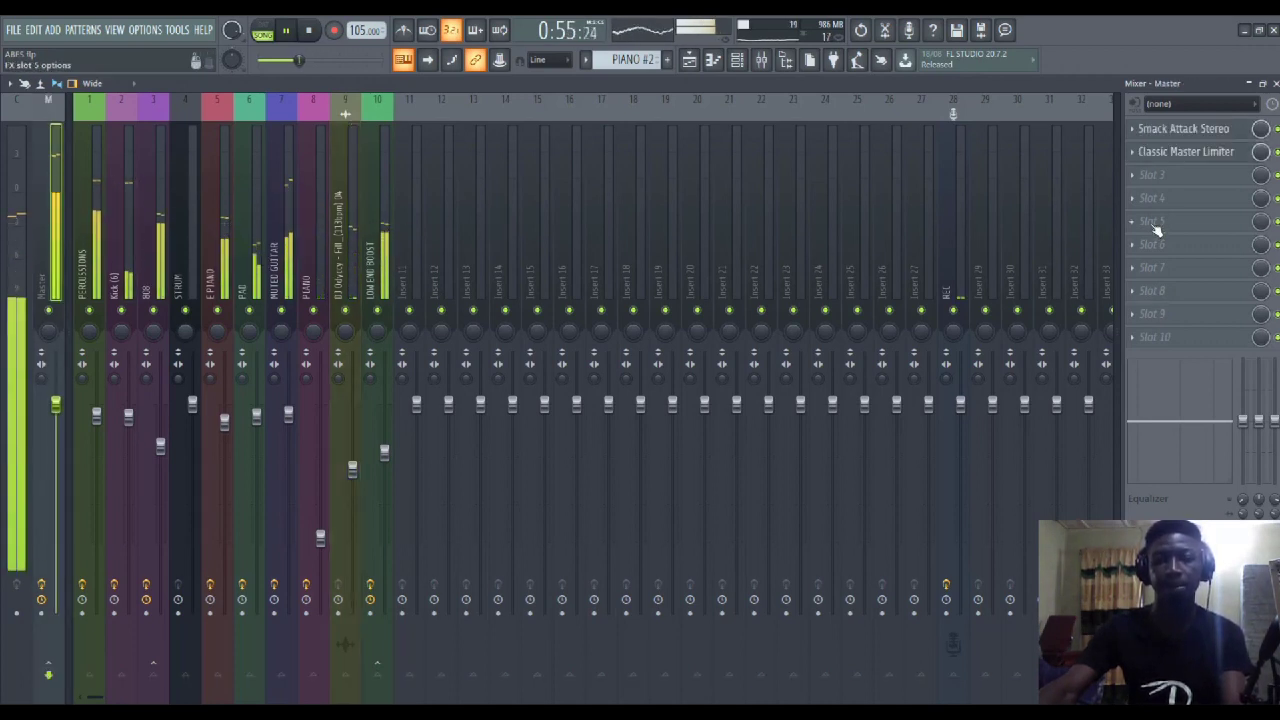
left_click(1195, 342)
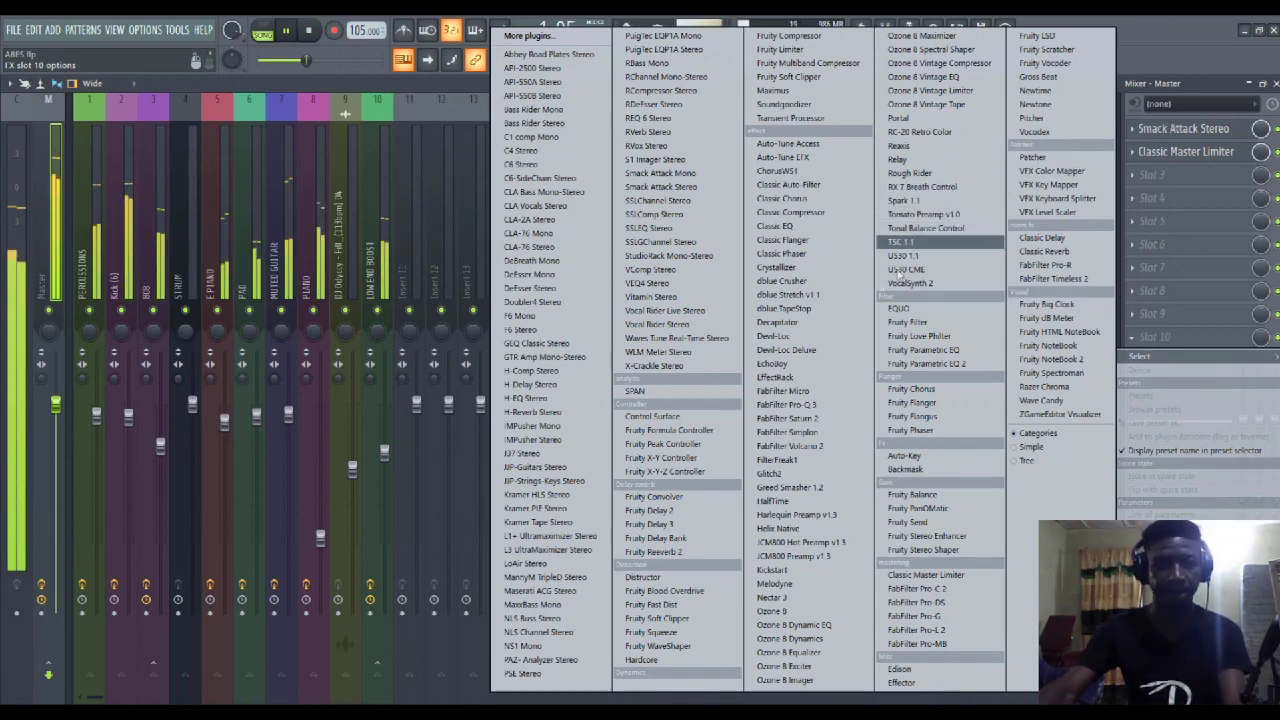
left_click(716, 395)
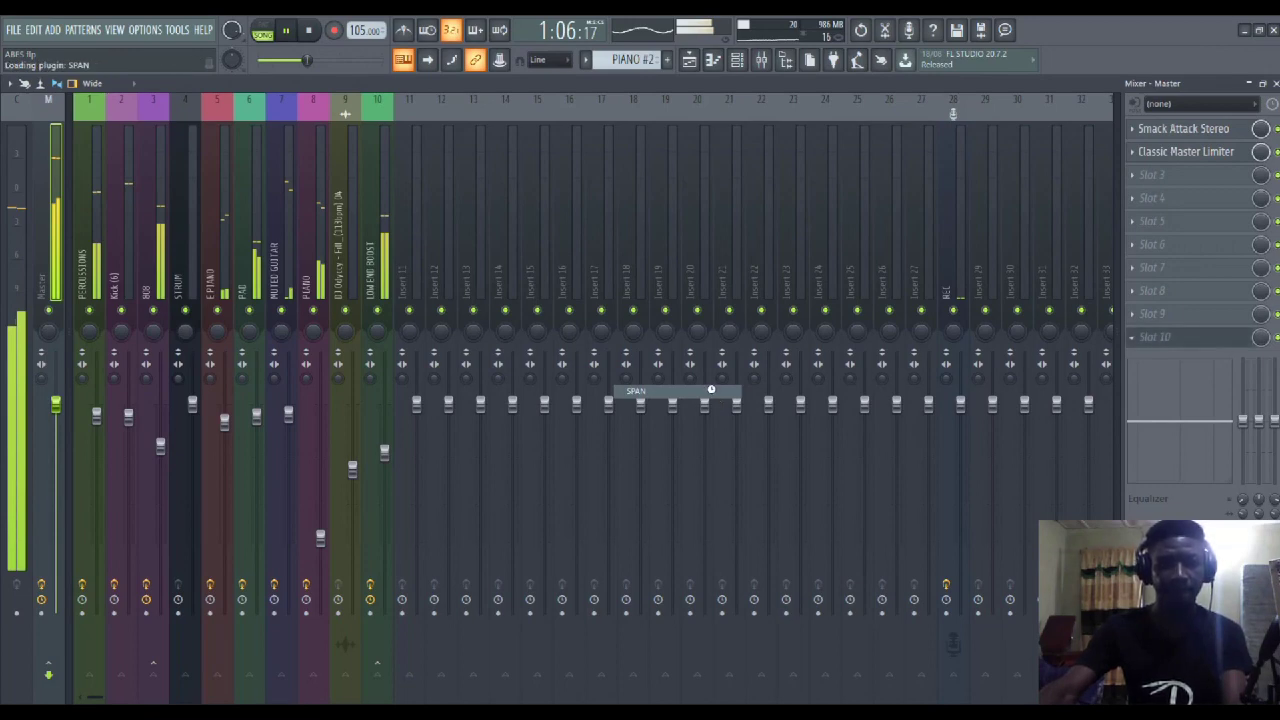
left_click_drag(460, 152, 909, 134)
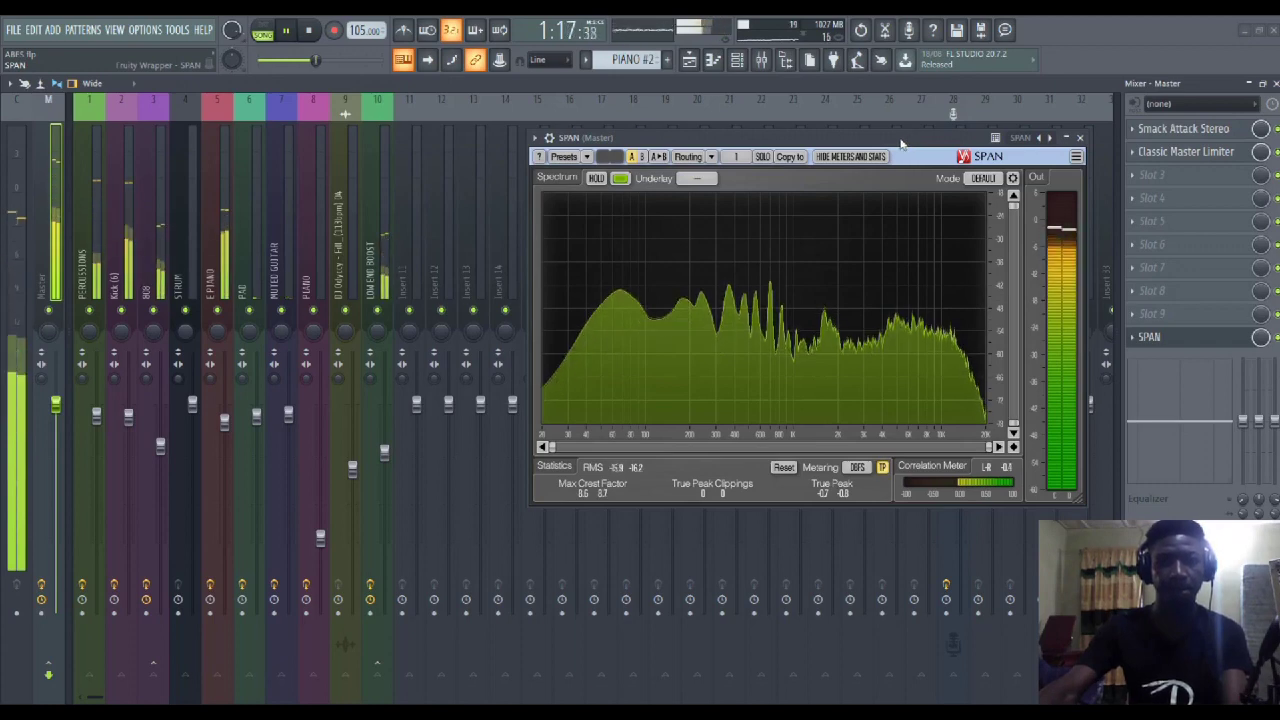
key("F5")
left_click_drag(740, 143, 825, 360)
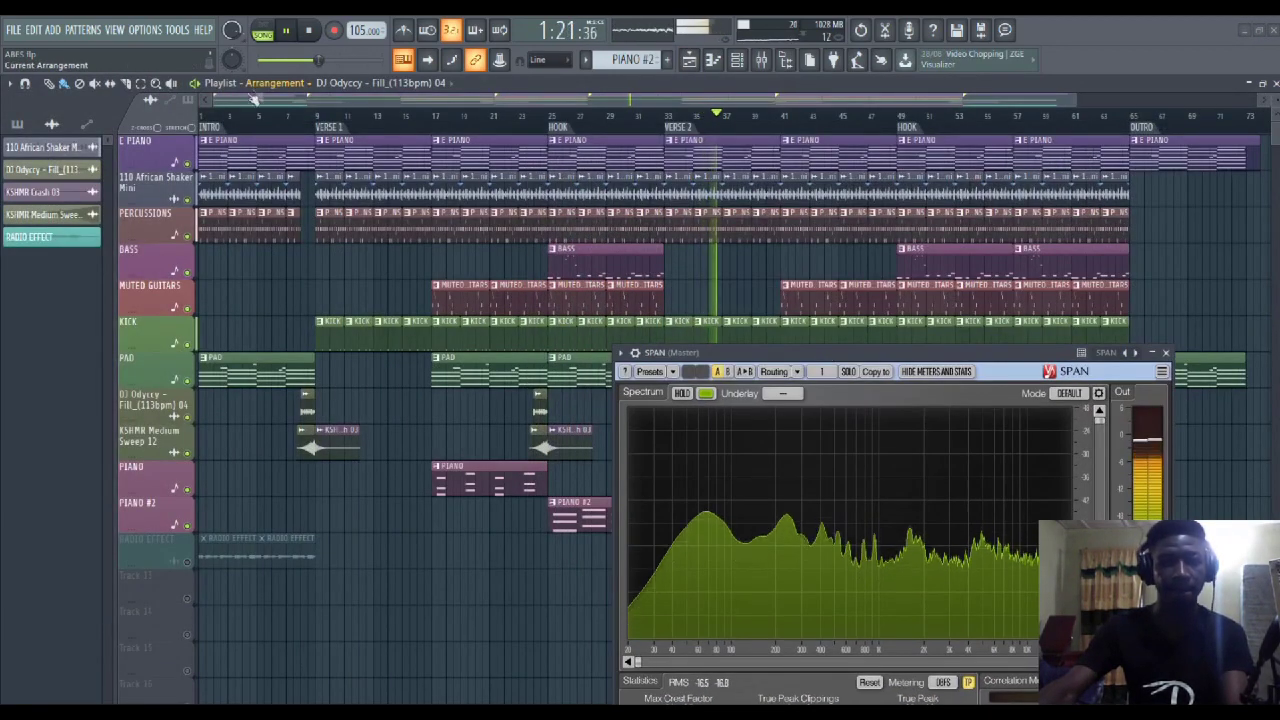
Trim the last shaker, percussion and kick clips before bar 41 in Verse 2 so they end at bar 40
left_click_drag(216, 101, 578, 104)
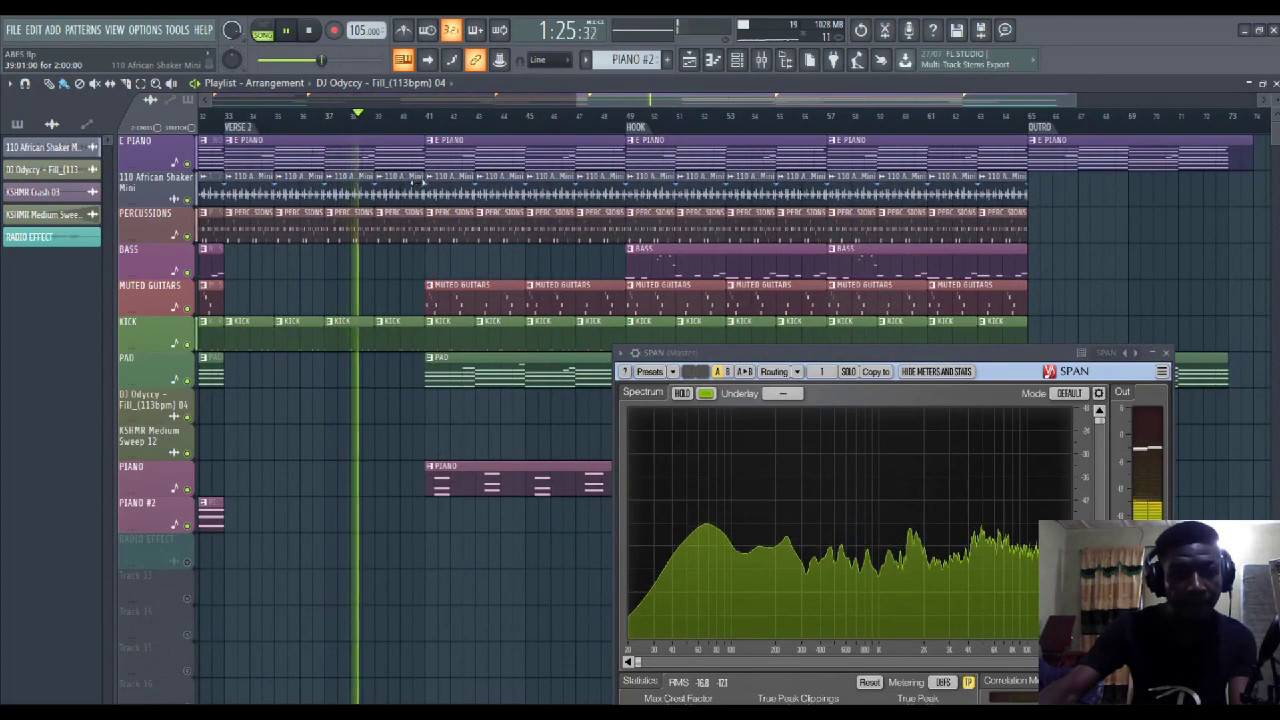
left_click_drag(419, 212, 405, 183)
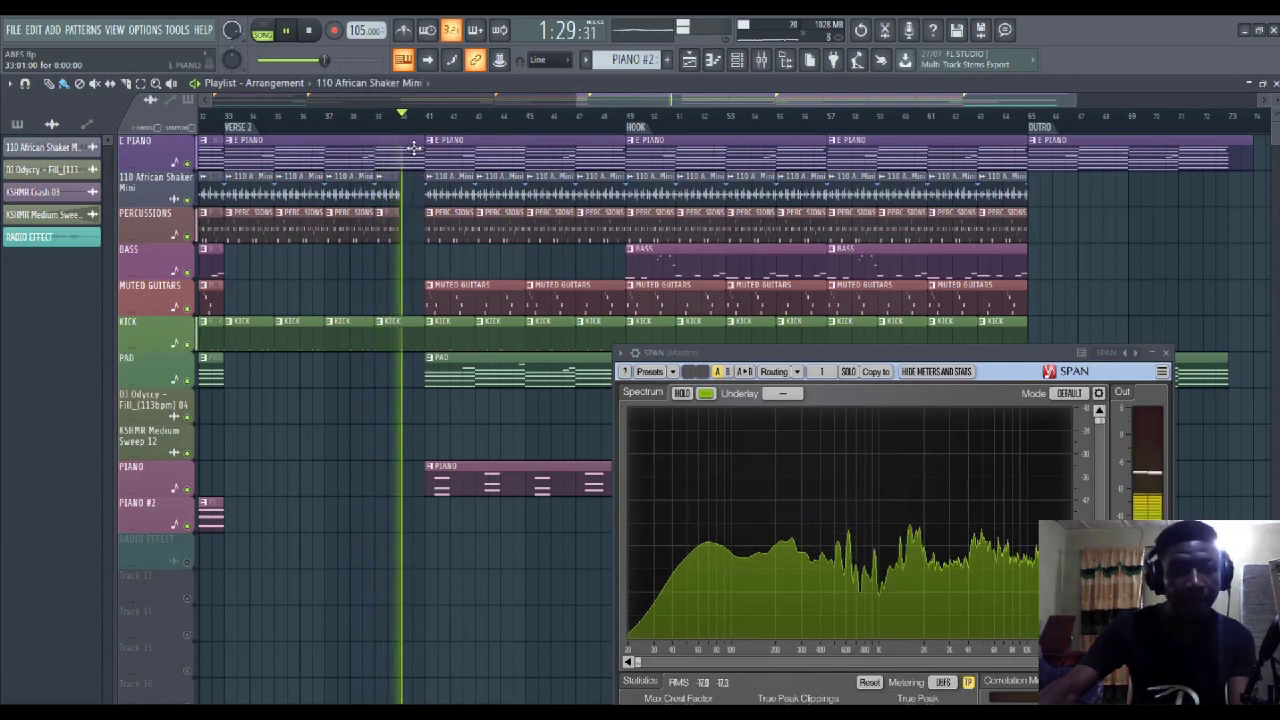
left_click_drag(420, 321, 400, 317)
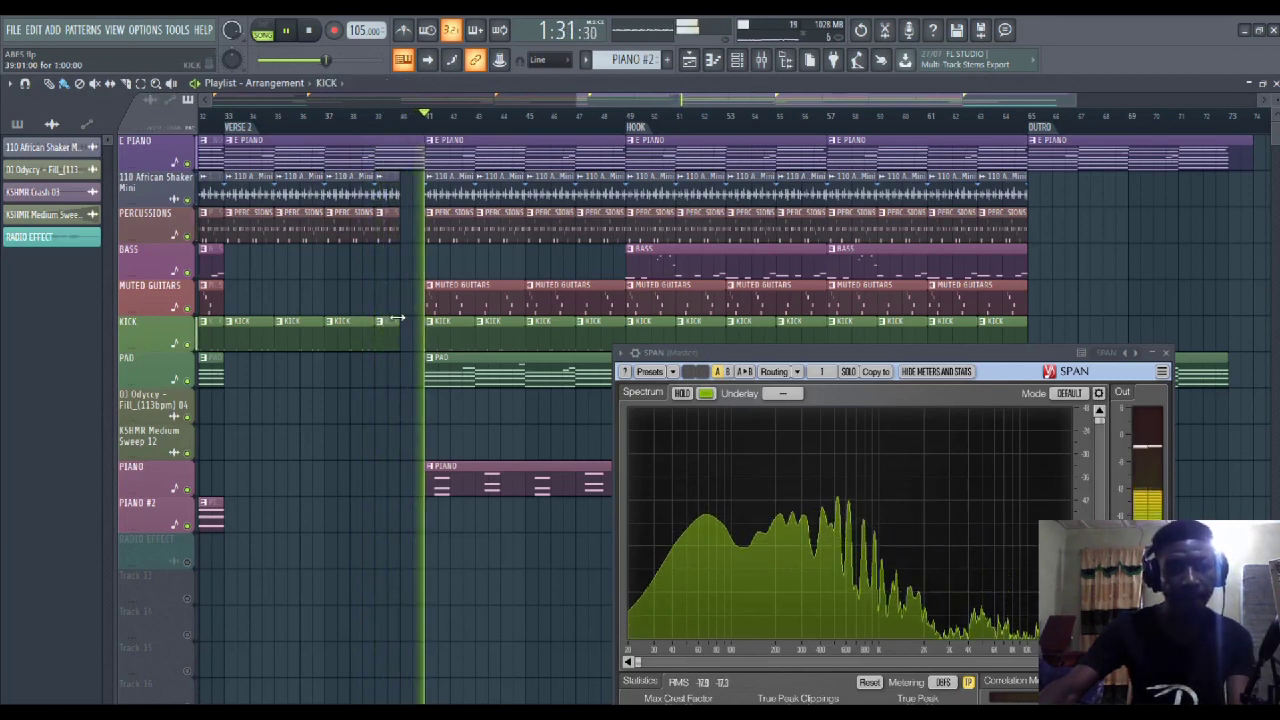
Move the SPAN window clear of the effect tracks and copy the KSHMR Medium Sweep clip into Verse 2, ending at bar 41
left_click_drag(563, 99, 321, 92)
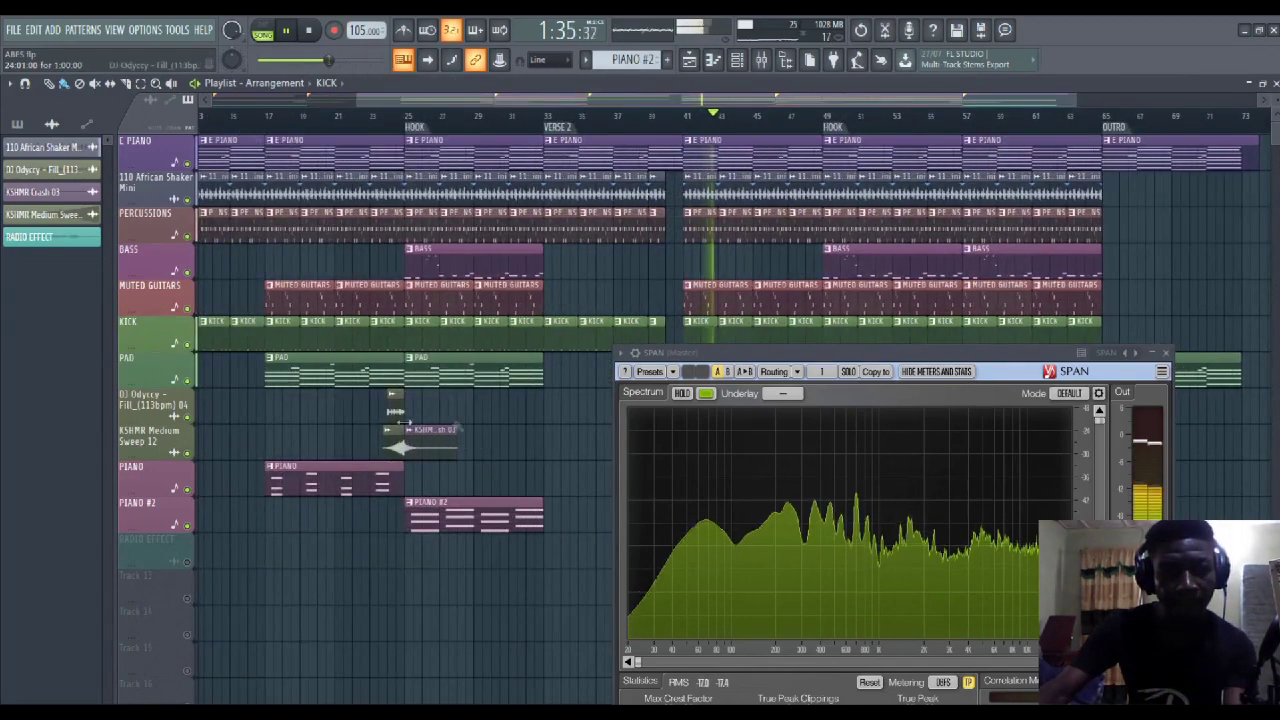
left_click_drag(796, 356, 96, 21)
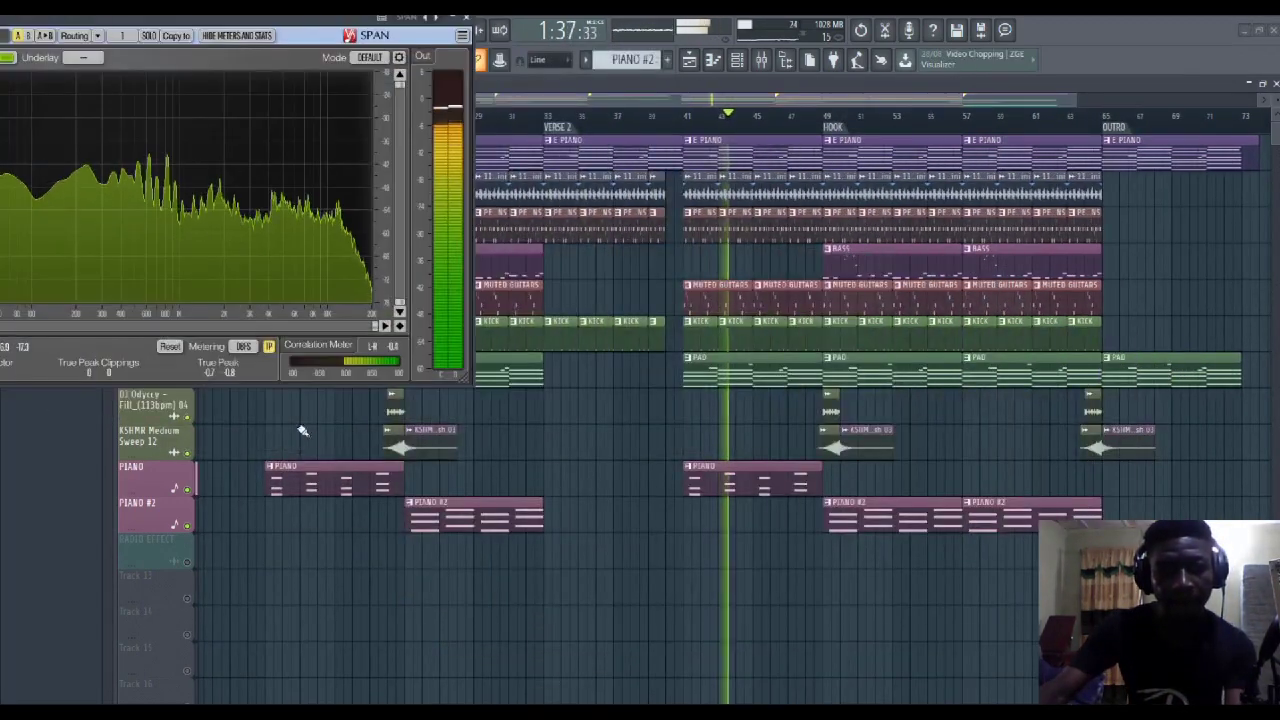
left_click_drag(397, 449, 674, 468)
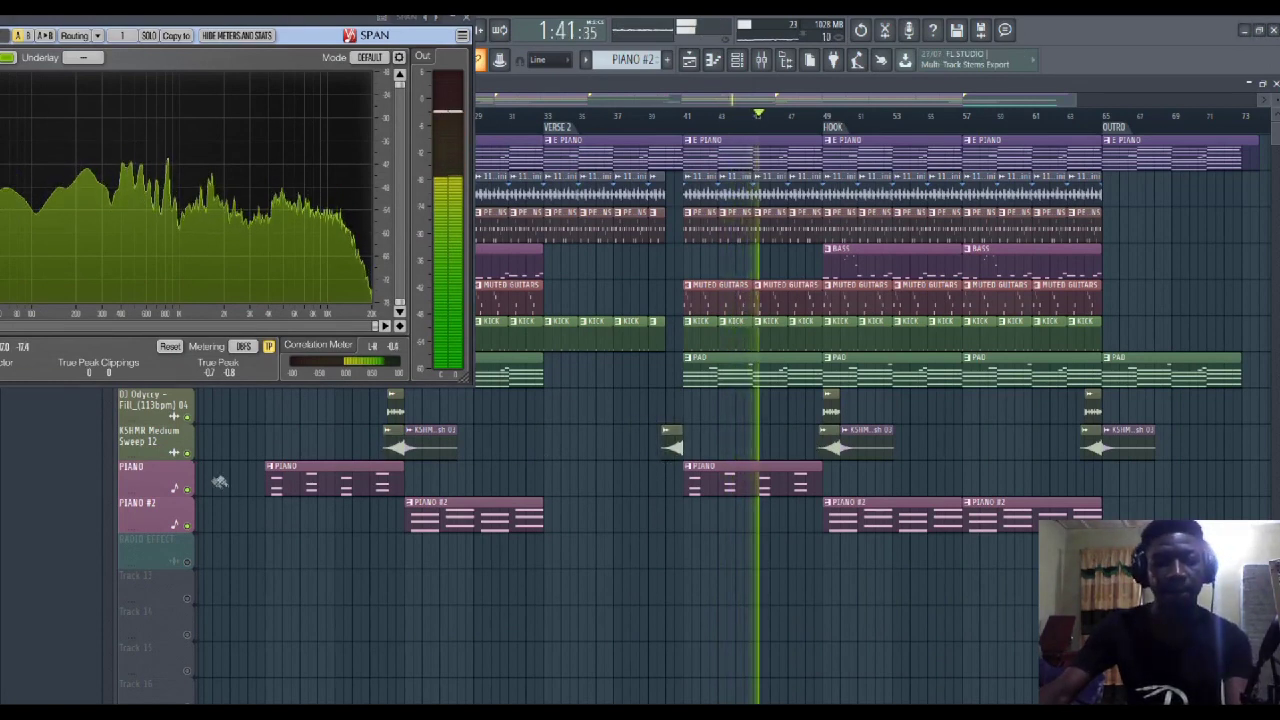
Mute the PIANO track in the playlist and switch PIANO #2 off and back on during playback
left_click(187, 489)
left_click(187, 524)
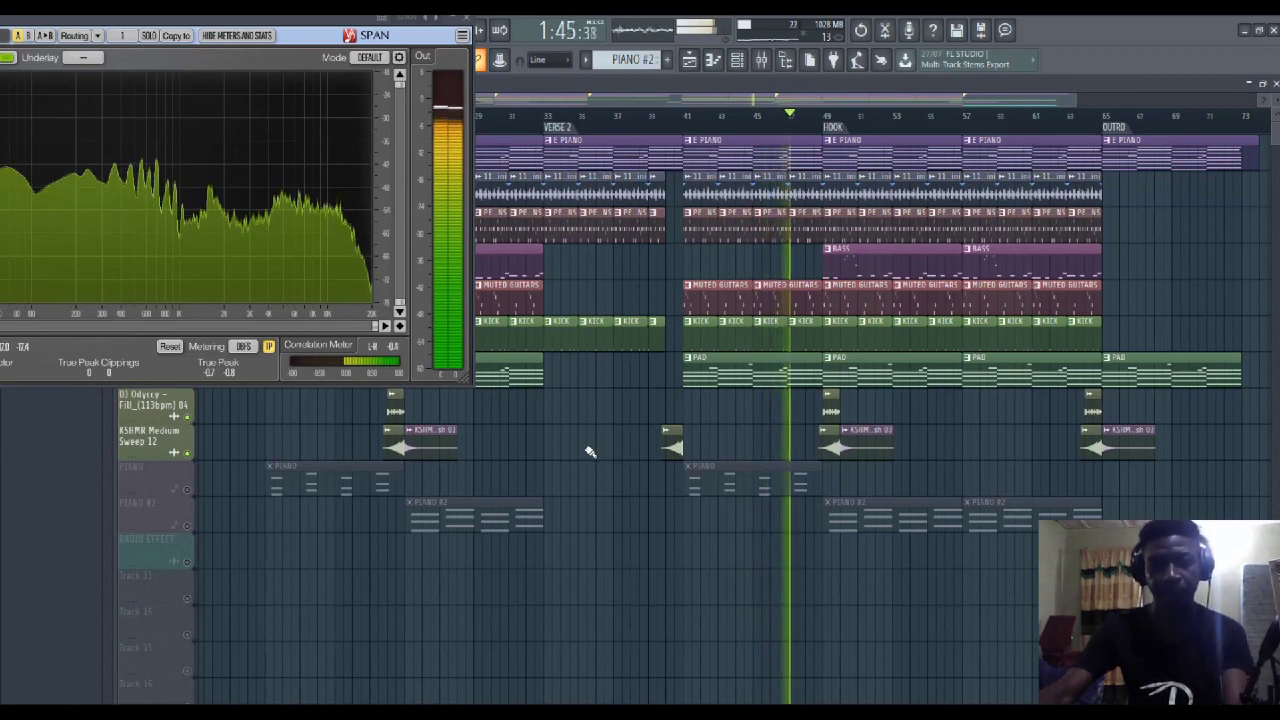
left_click(187, 524)
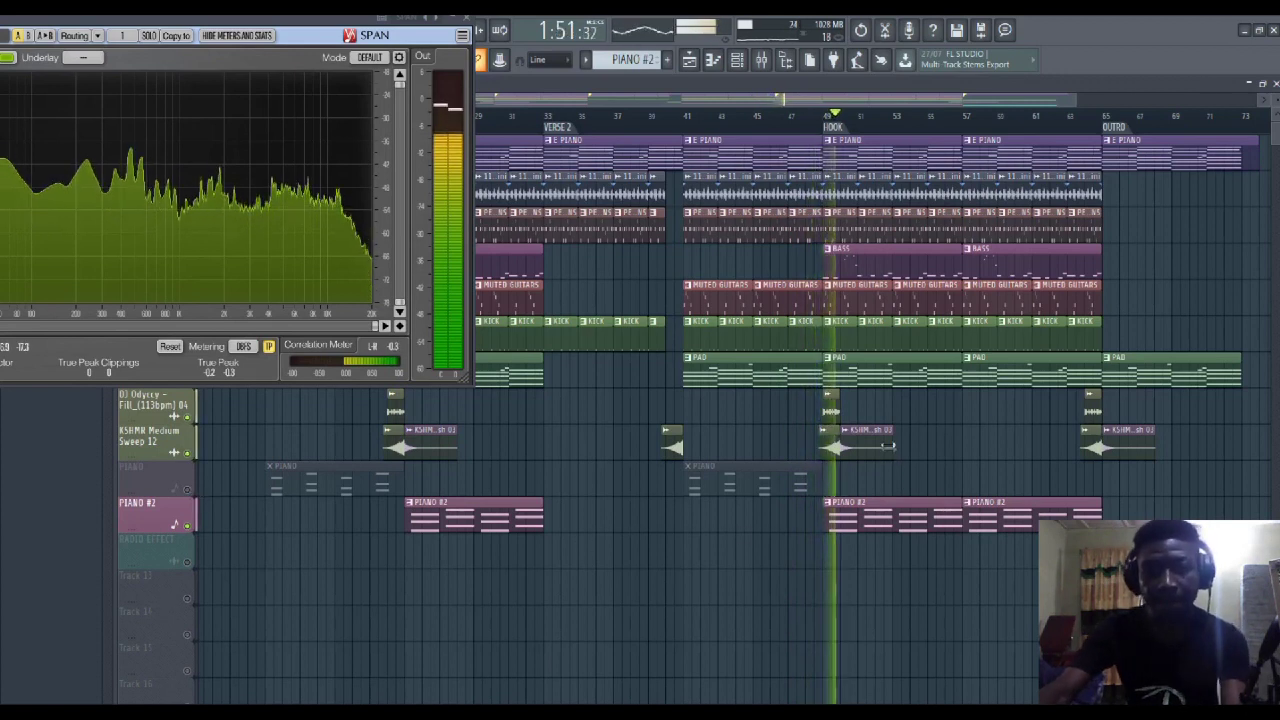
Shift the fill, sweep and crash clips at the second hook earlier so the crash starts at bar 49, and play the transition from bar 47
left_click_drag(866, 441, 815, 409)
key("space")
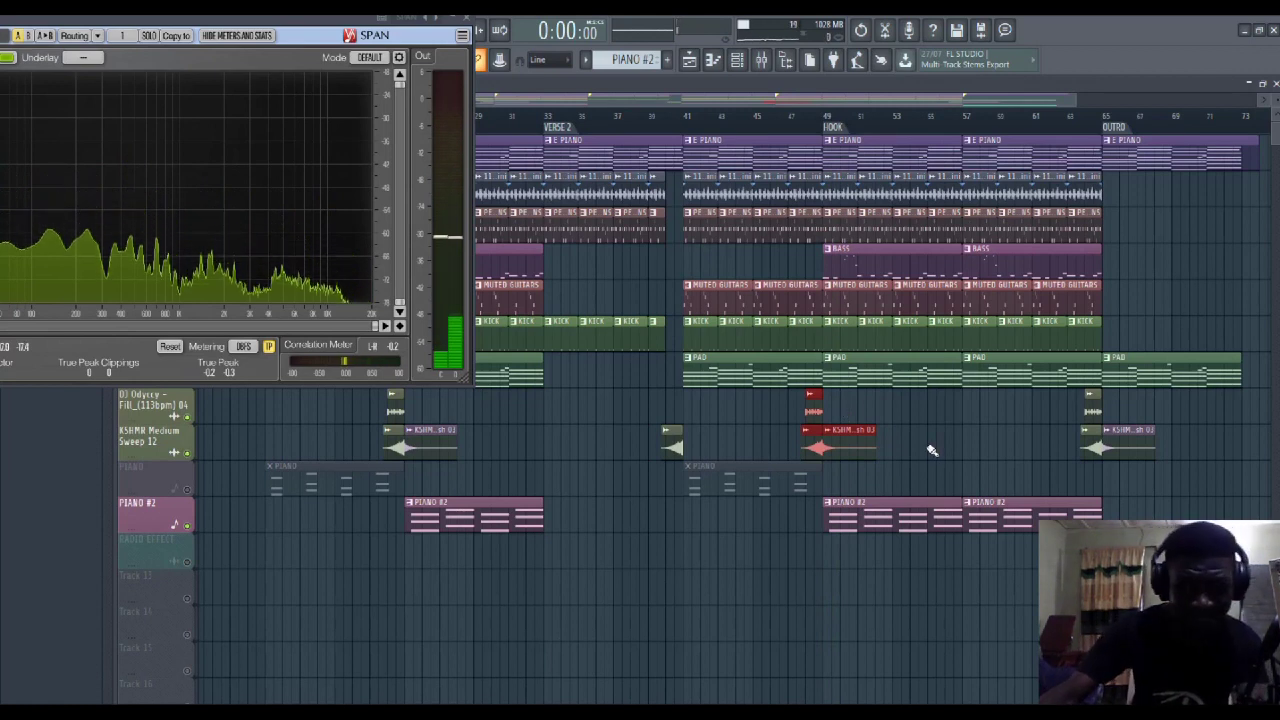
left_click(790, 118)
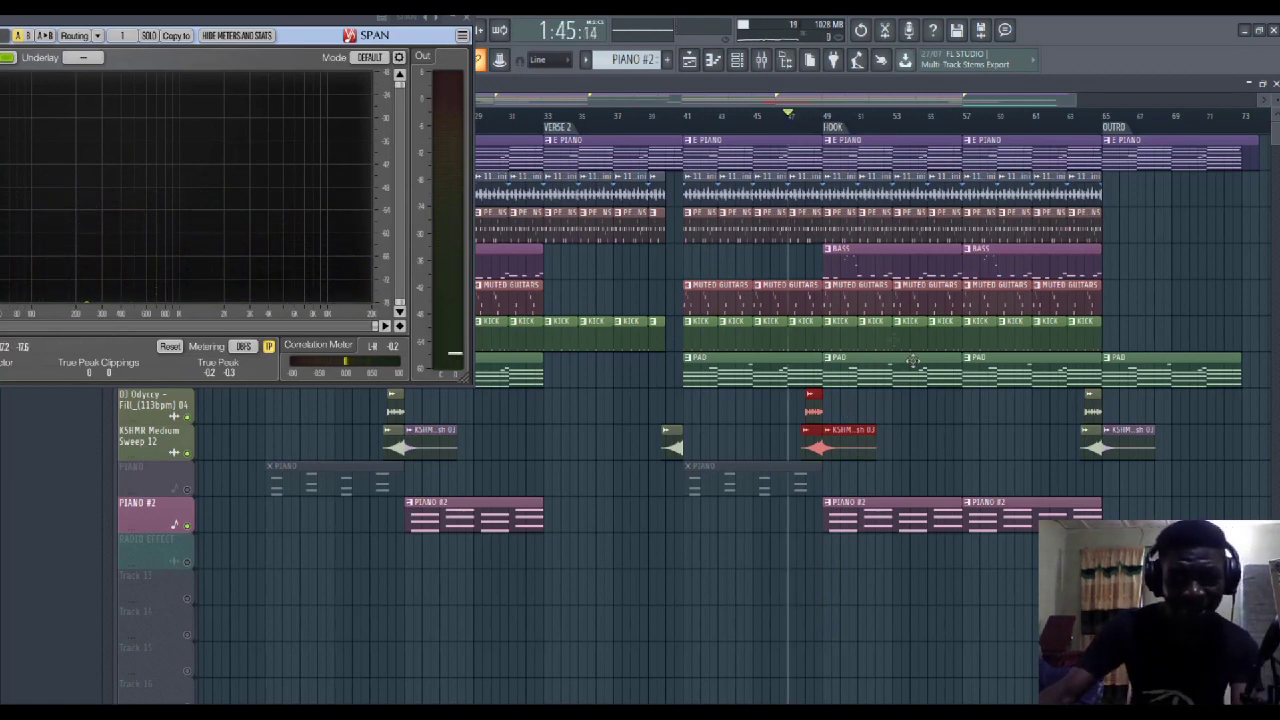
key("space")
left_click(919, 435)
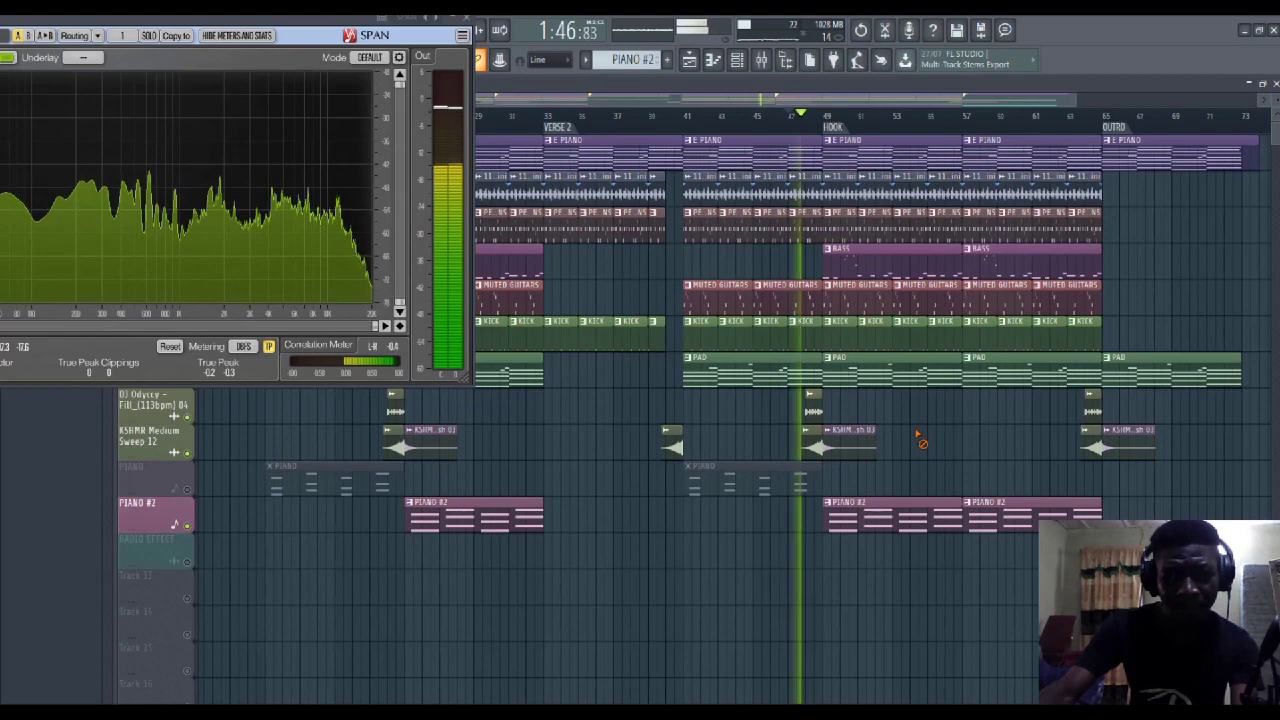
Bring SPAN over the mixer and replay from bar 47, examining the master's frequency spectrum, especially the low end
left_click_drag(289, 24, 484, 136)
key("space")
left_click_drag(488, 138, 686, 181)
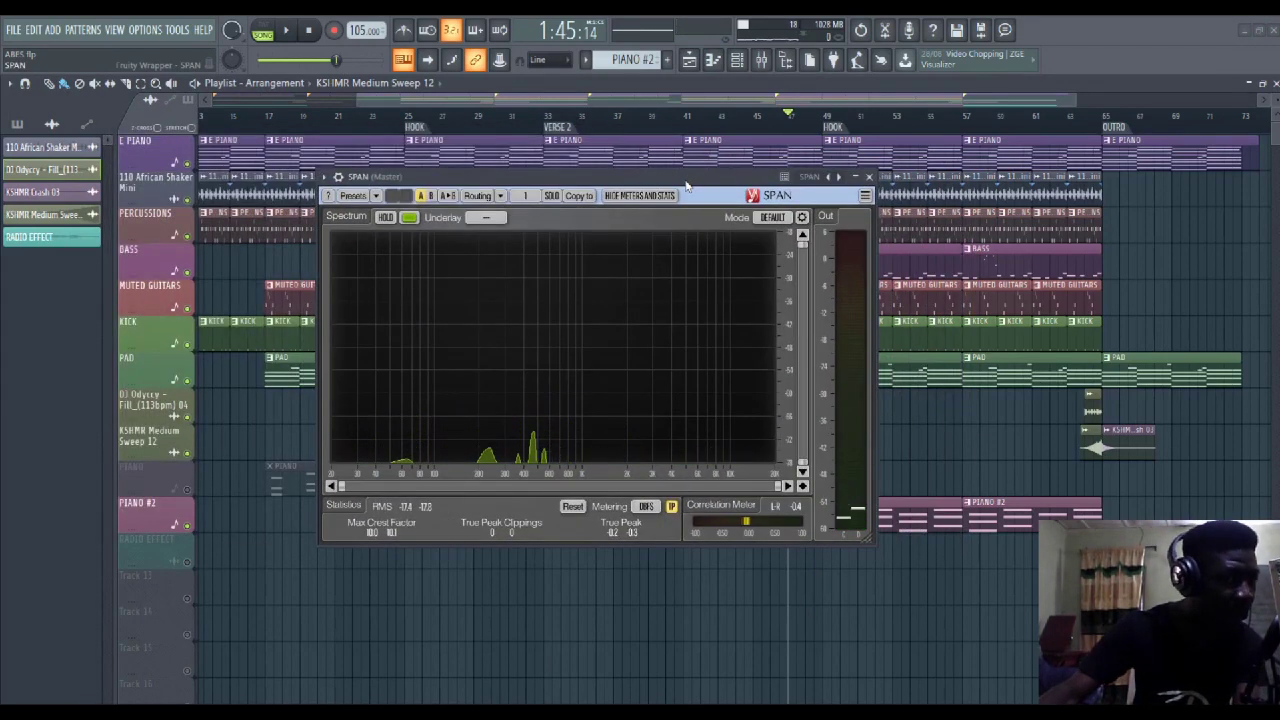
left_click(765, 66)
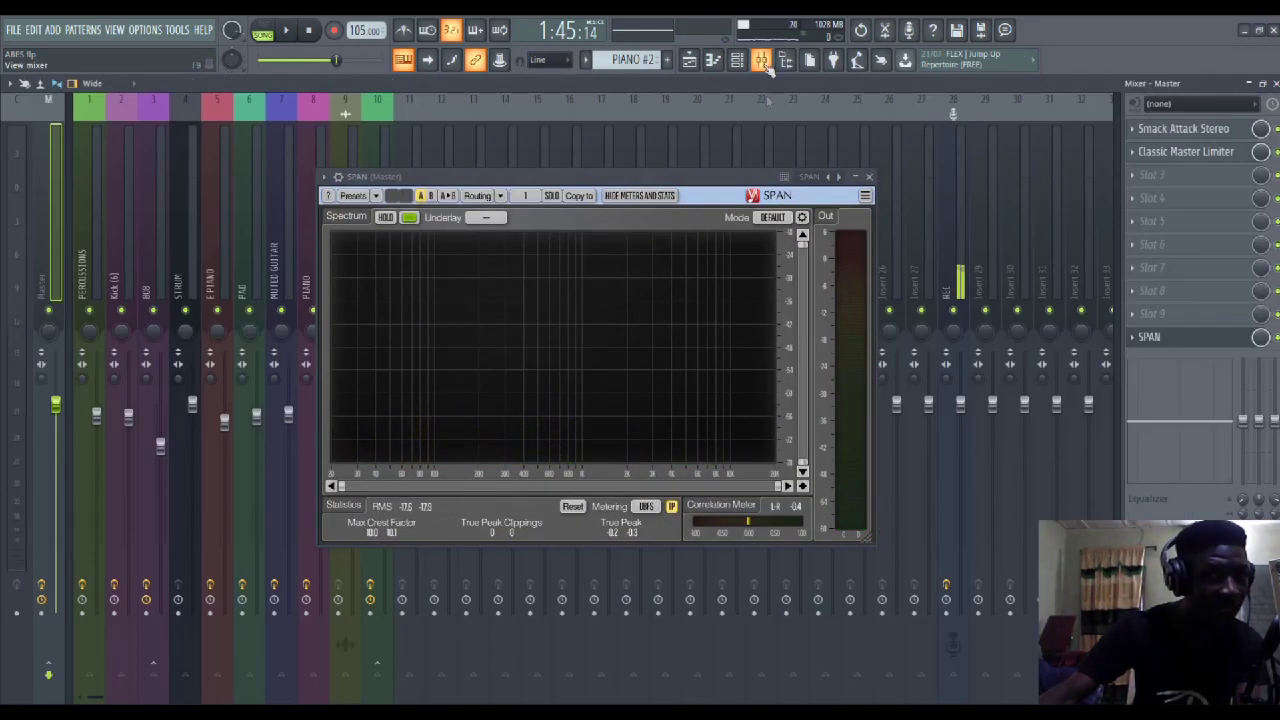
left_click_drag(715, 185, 793, 158)
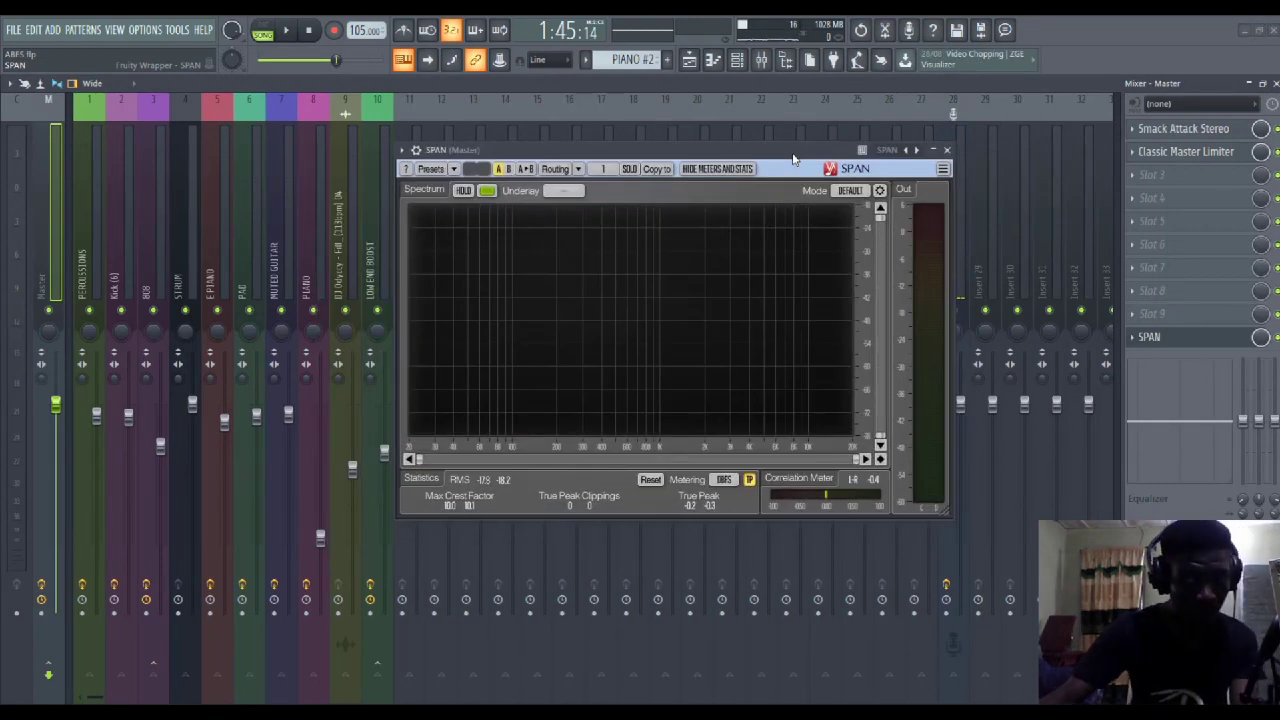
left_click_drag(793, 158, 782, 165)
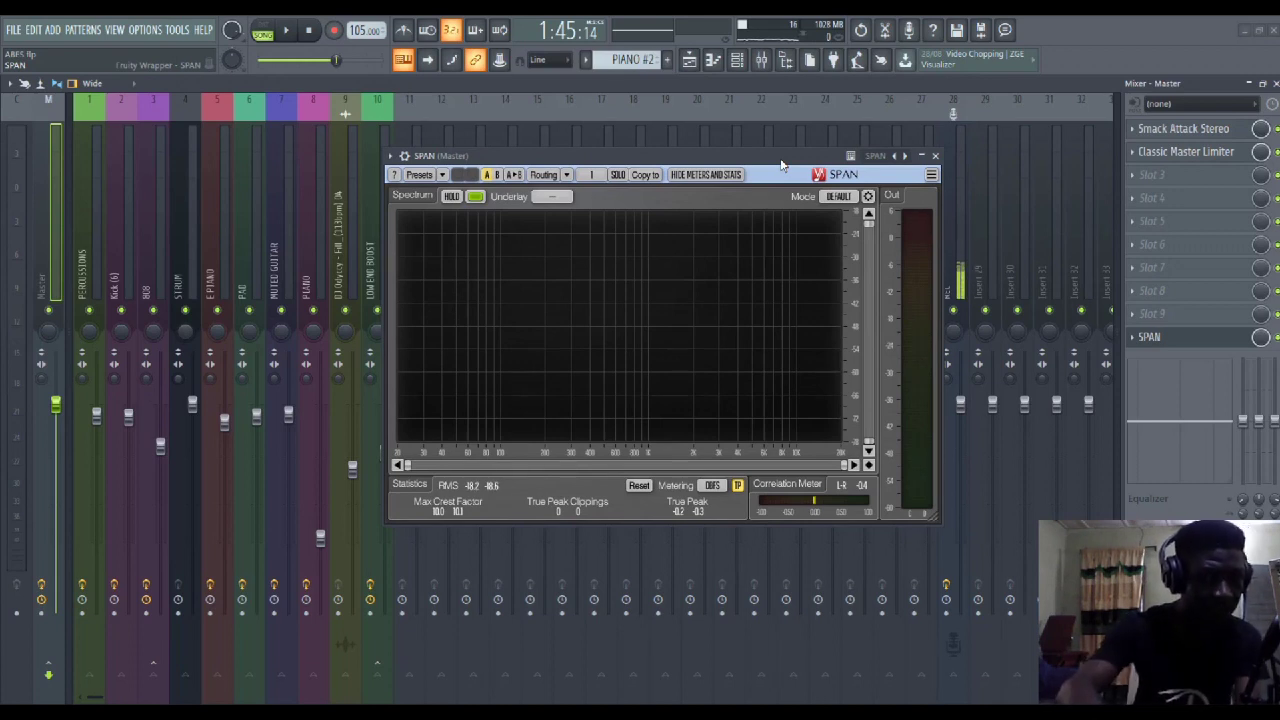
key("space")
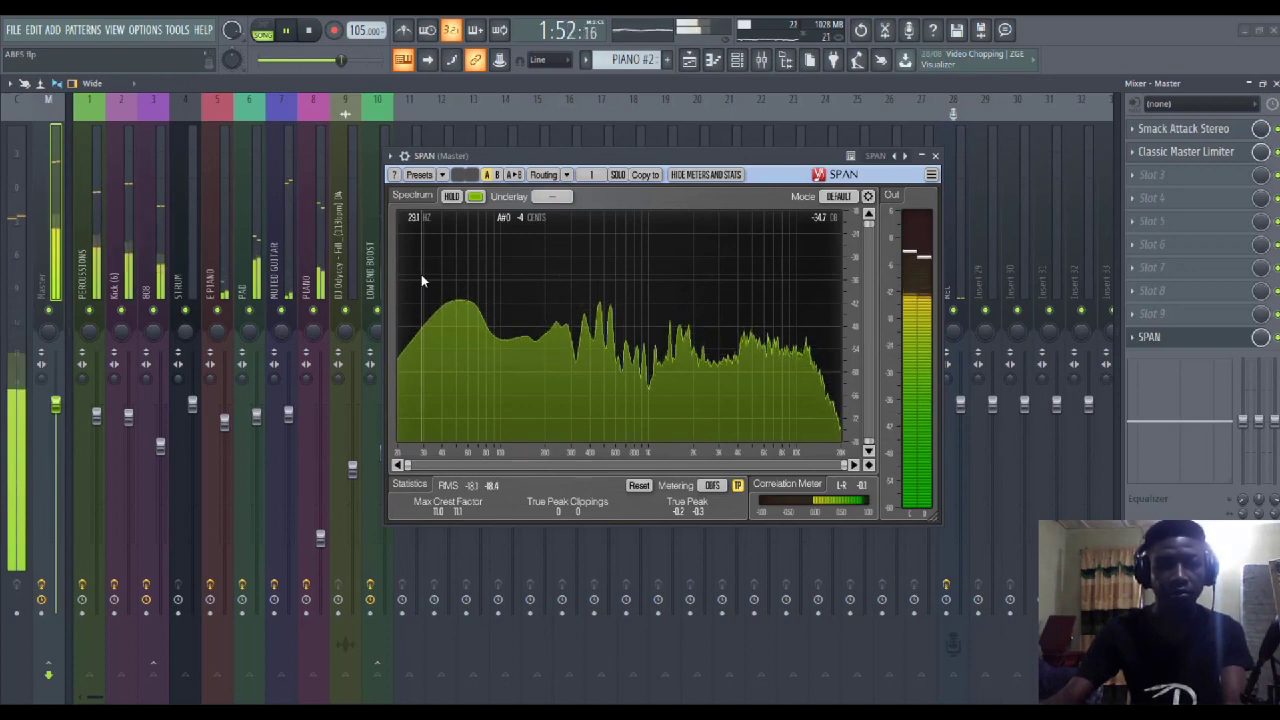
left_click_drag(510, 156, 600, 157)
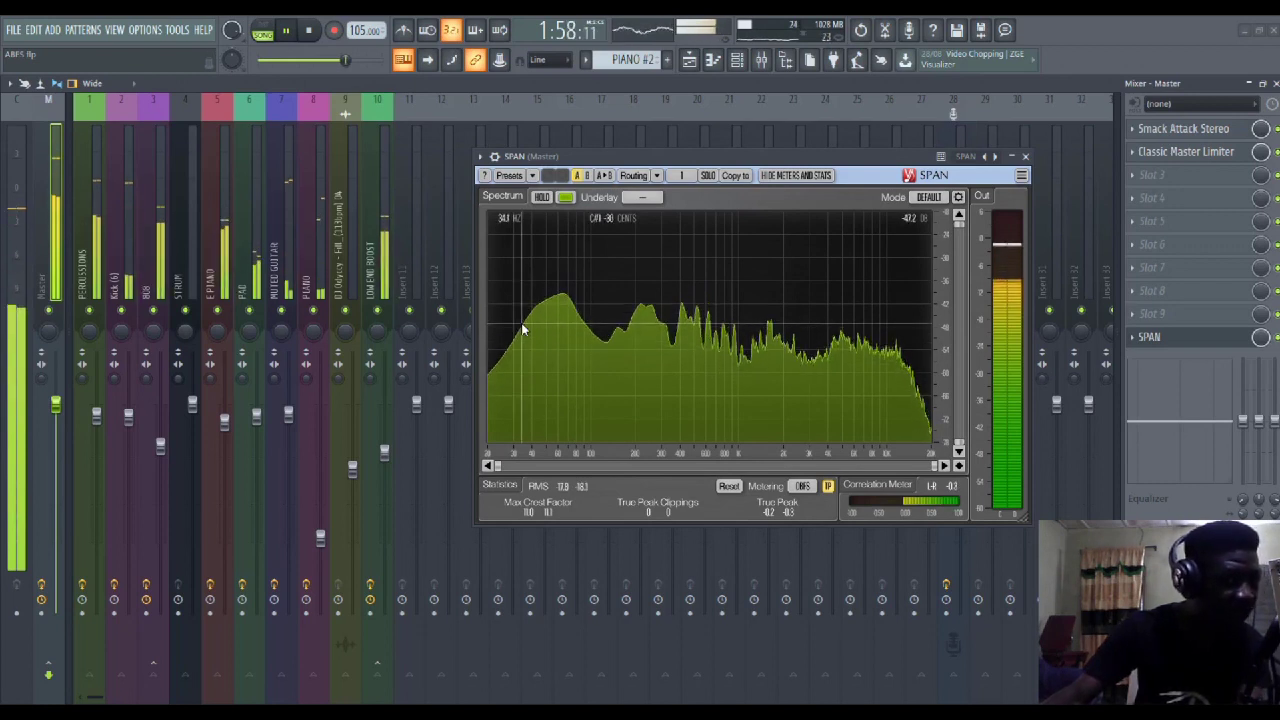
Lower the LOW END BOOST fader, raise the PAD fader slightly, and close SPAN
left_click_drag(386, 451, 384, 492)
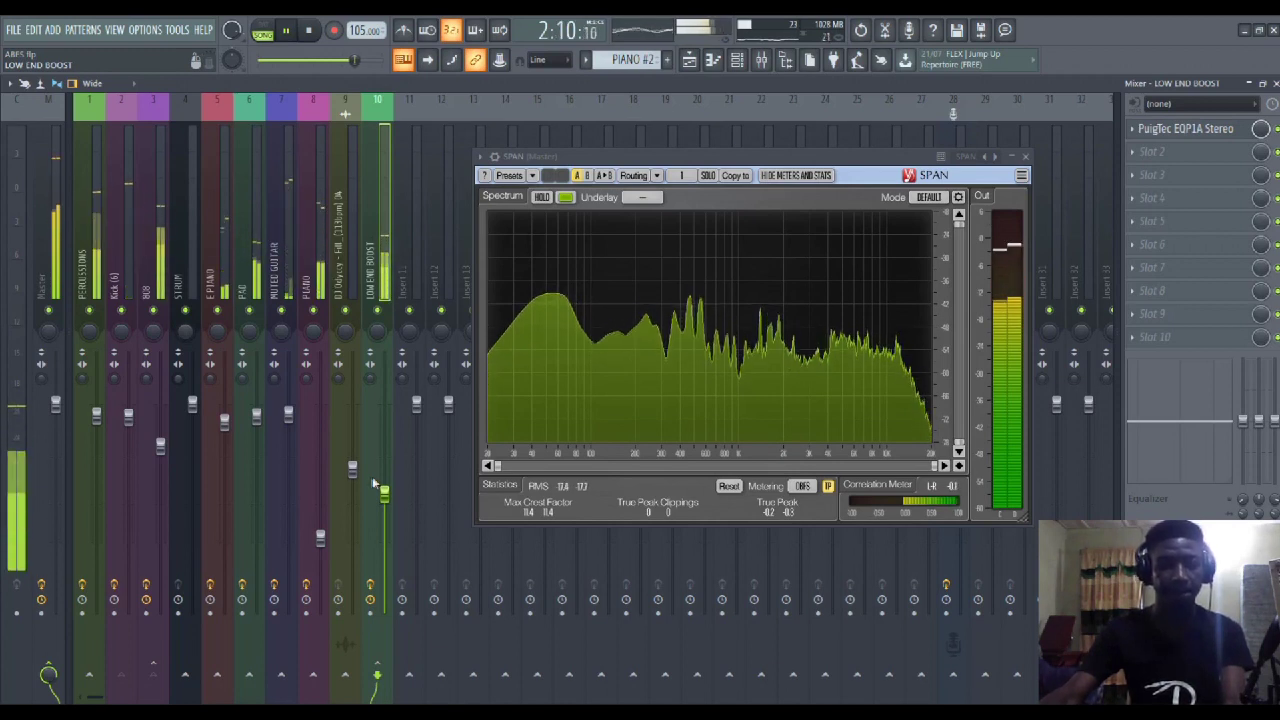
left_click_drag(258, 420, 256, 406)
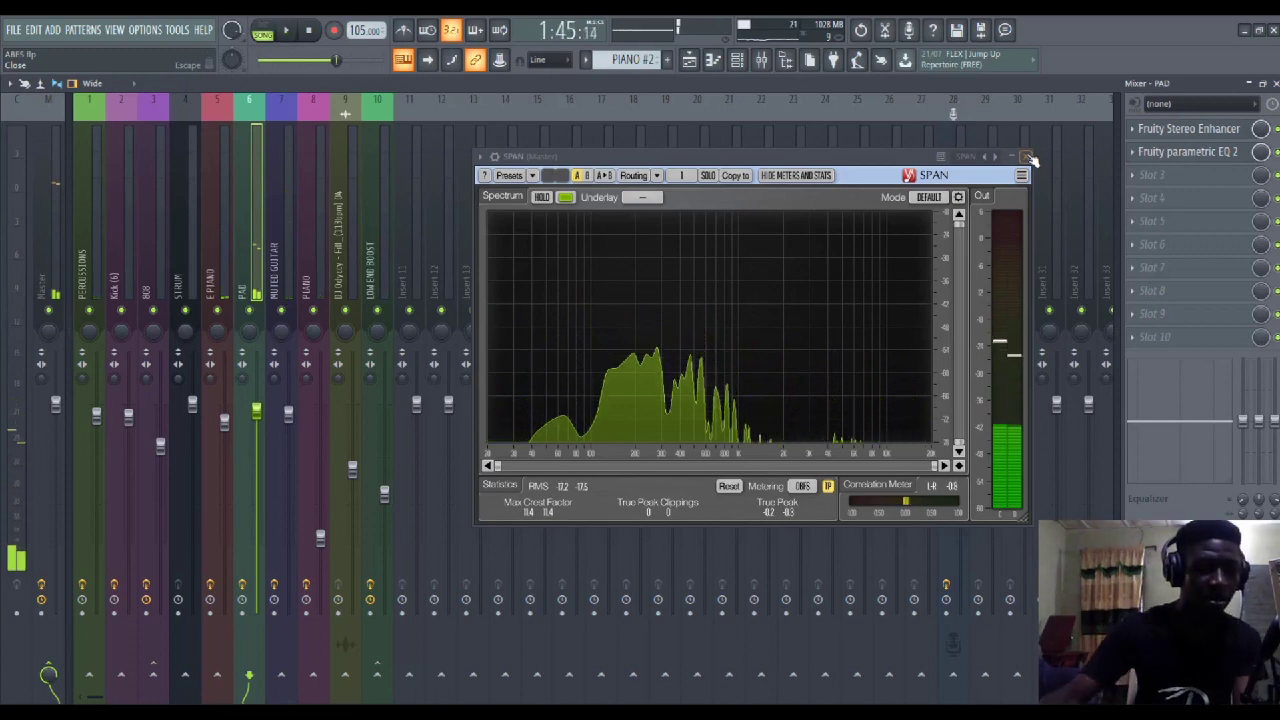
left_click(1031, 158)
Unmute the RADIO EFFECT track in the playlist and select the intro's time range from bar 1 to bar 9
left_click(691, 60)
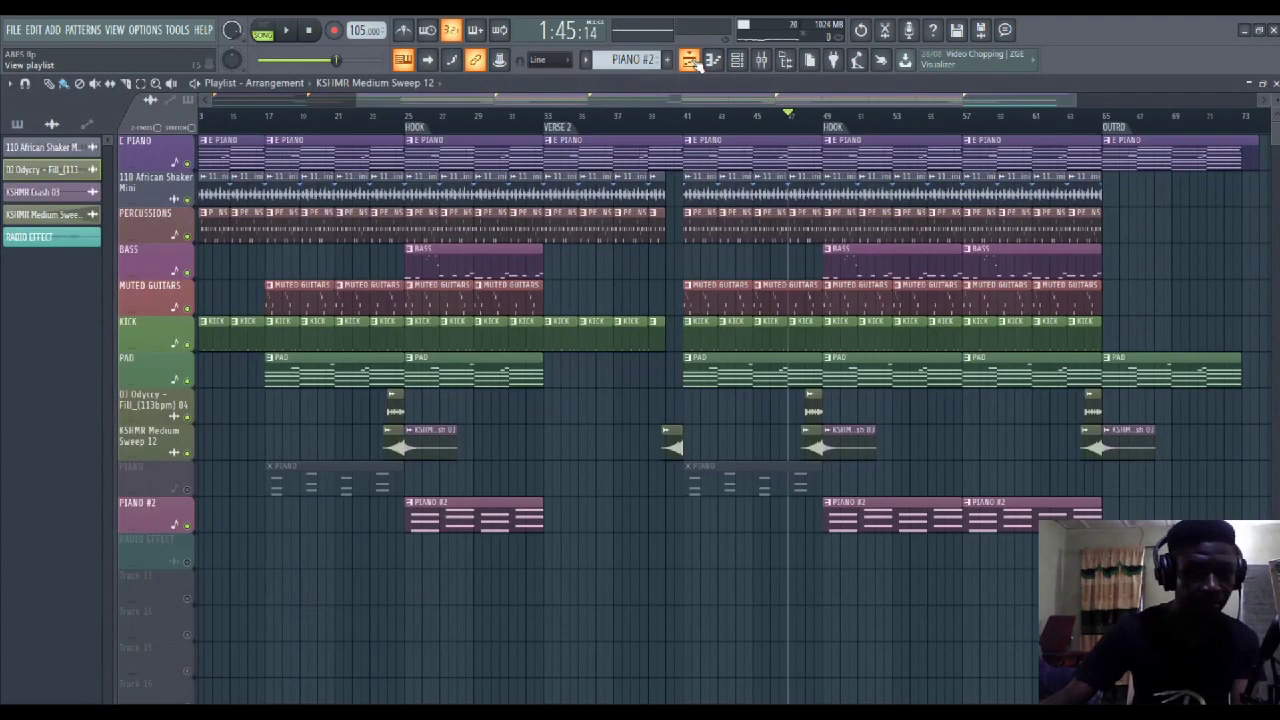
left_click_drag(480, 102, 337, 103)
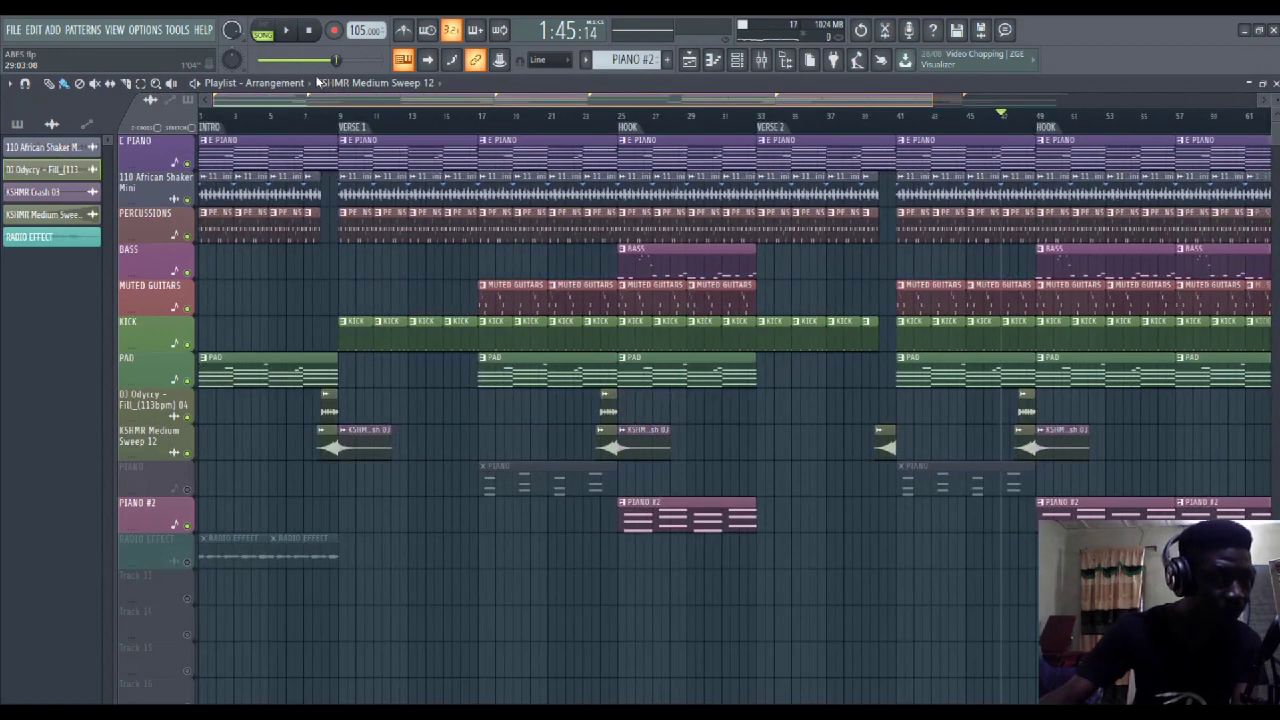
left_click(189, 562)
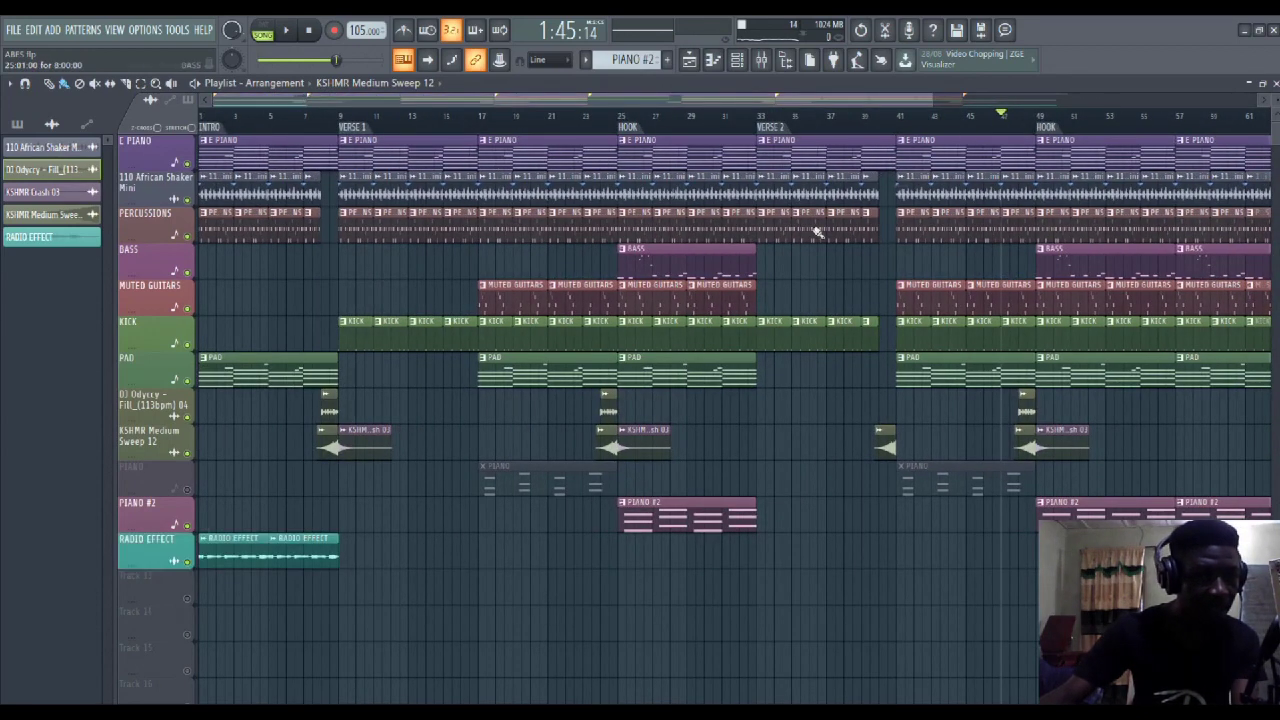
left_click_drag(919, 87, 336, 90)
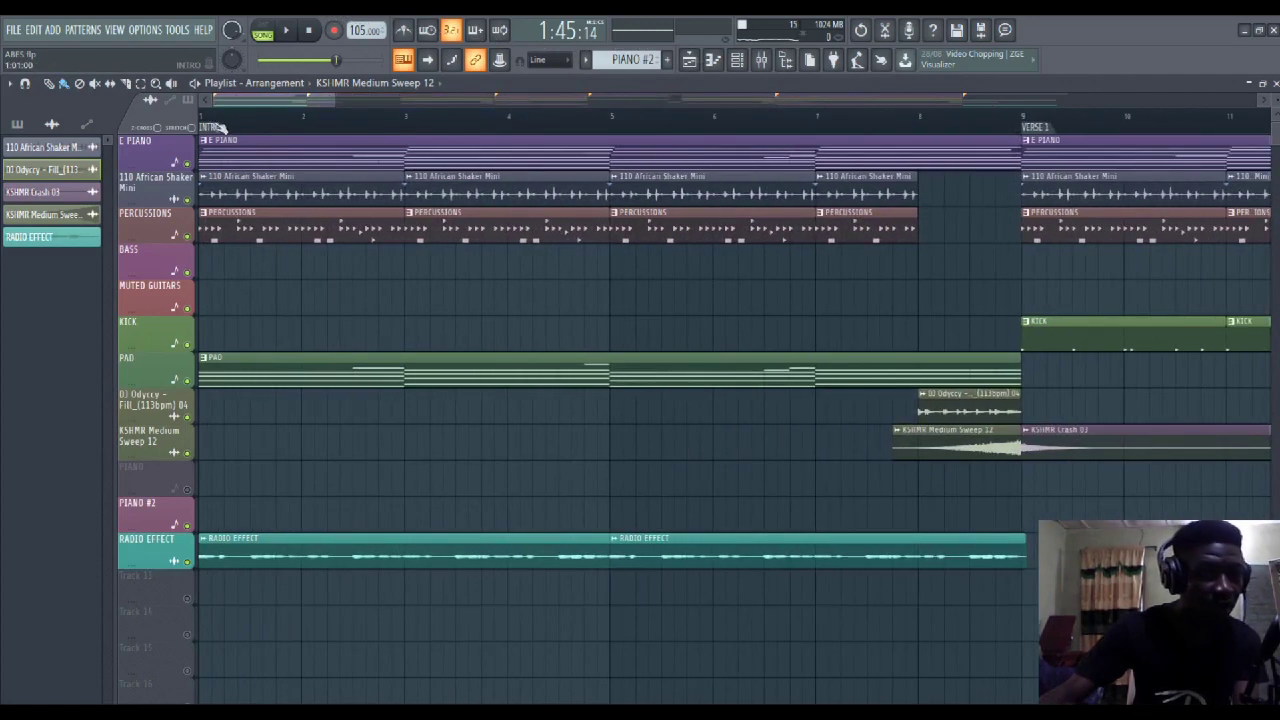
left_click_drag(205, 118, 1025, 228)
key("ctrl+d")
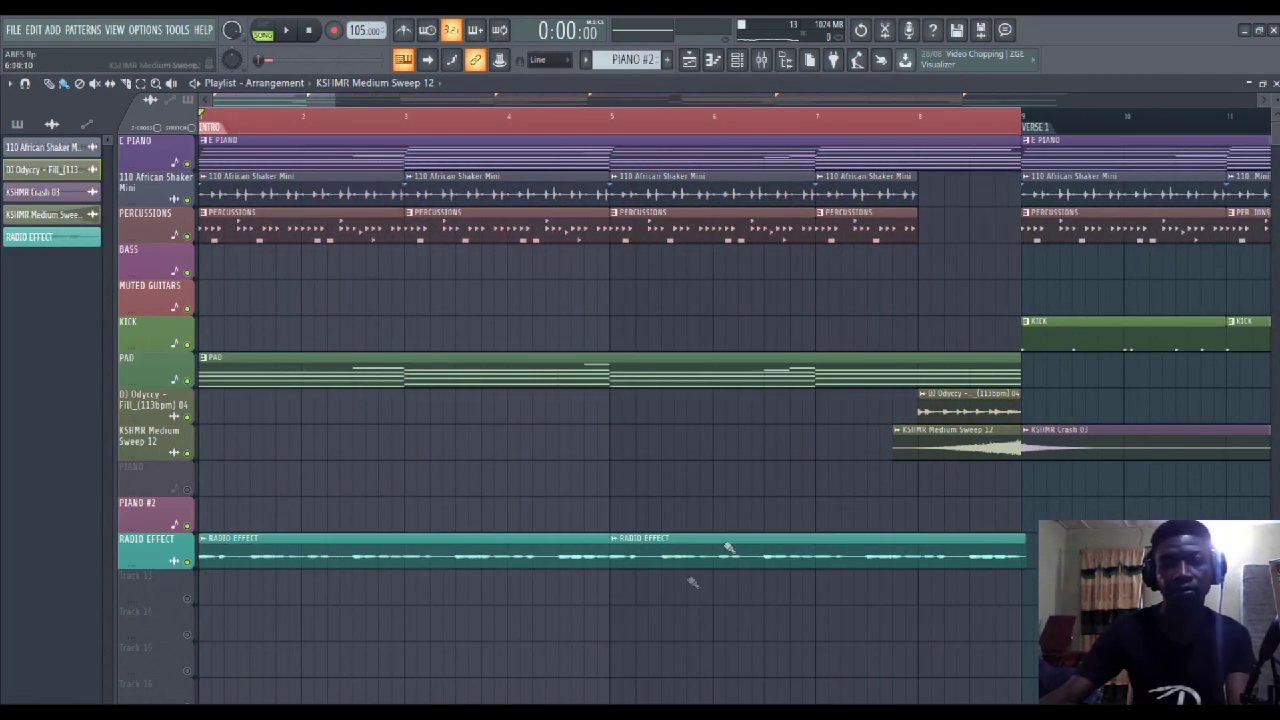
Route the RADIO EFFECT audio clip to free mixer track 11 and close its channel settings
double_click(520, 552)
left_click_drag(188, 190, 378, 250)
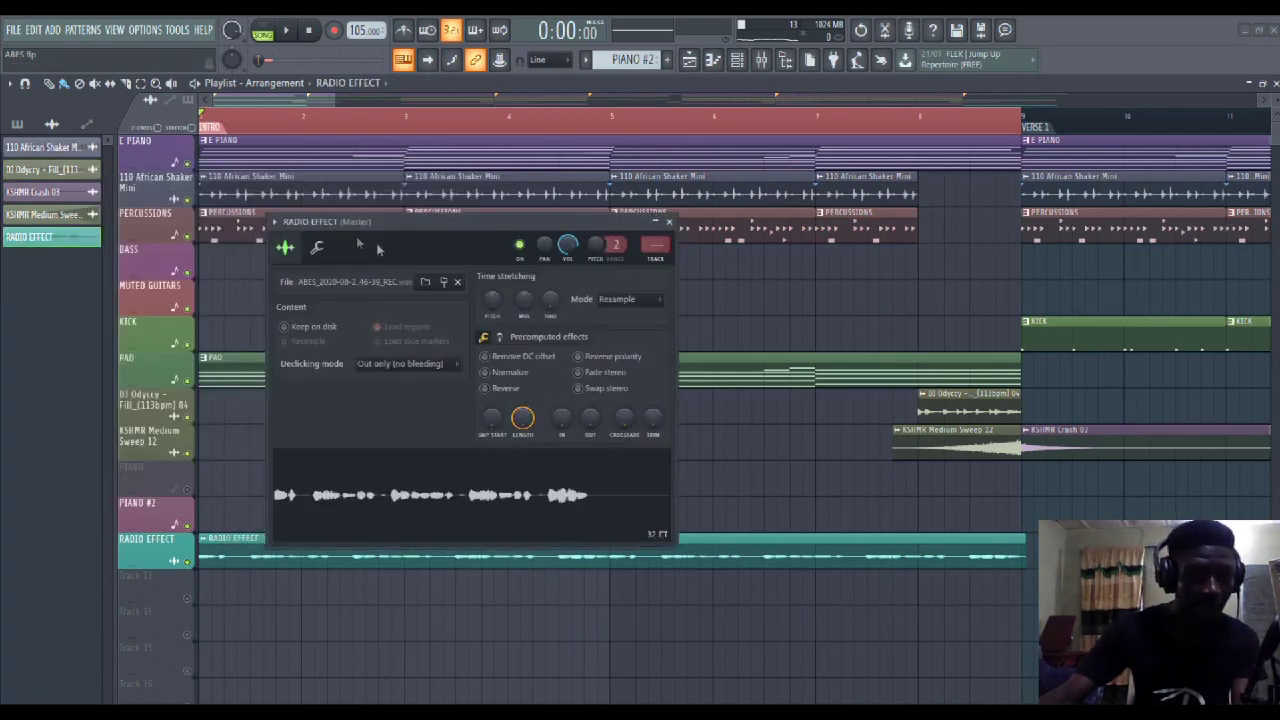
left_click(274, 222)
left_click(461, 272)
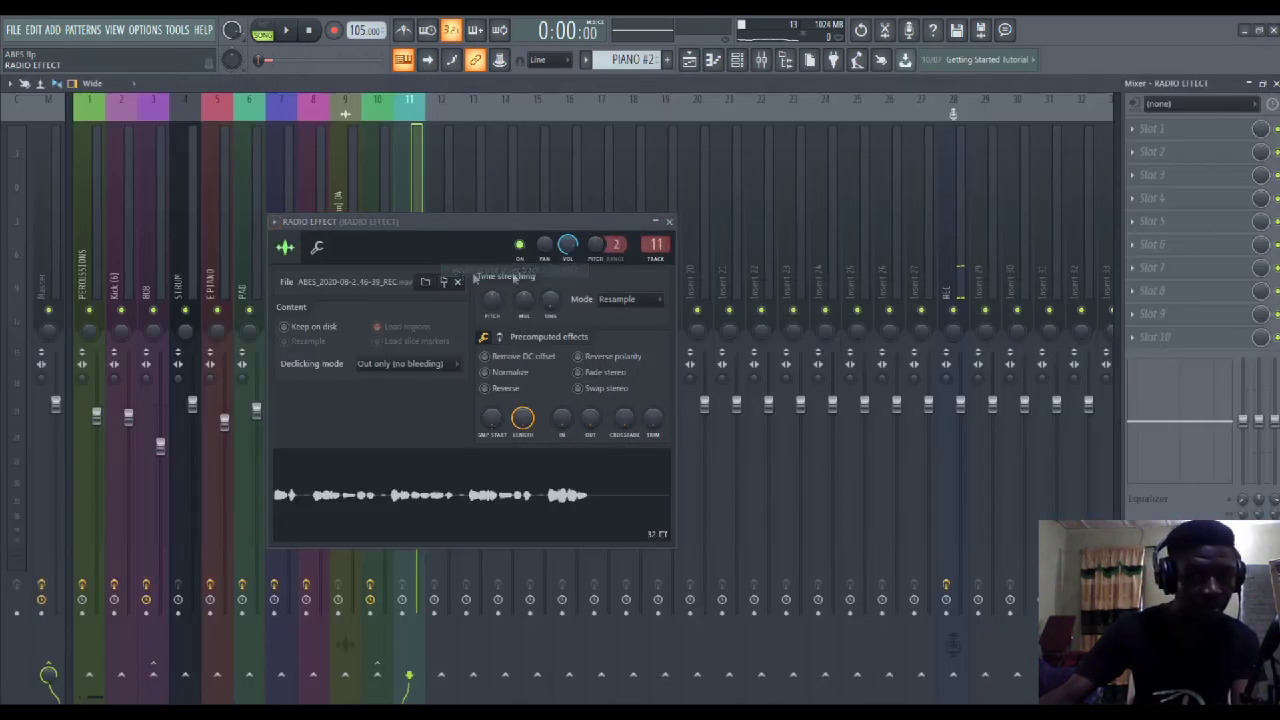
left_click_drag(519, 230, 863, 210)
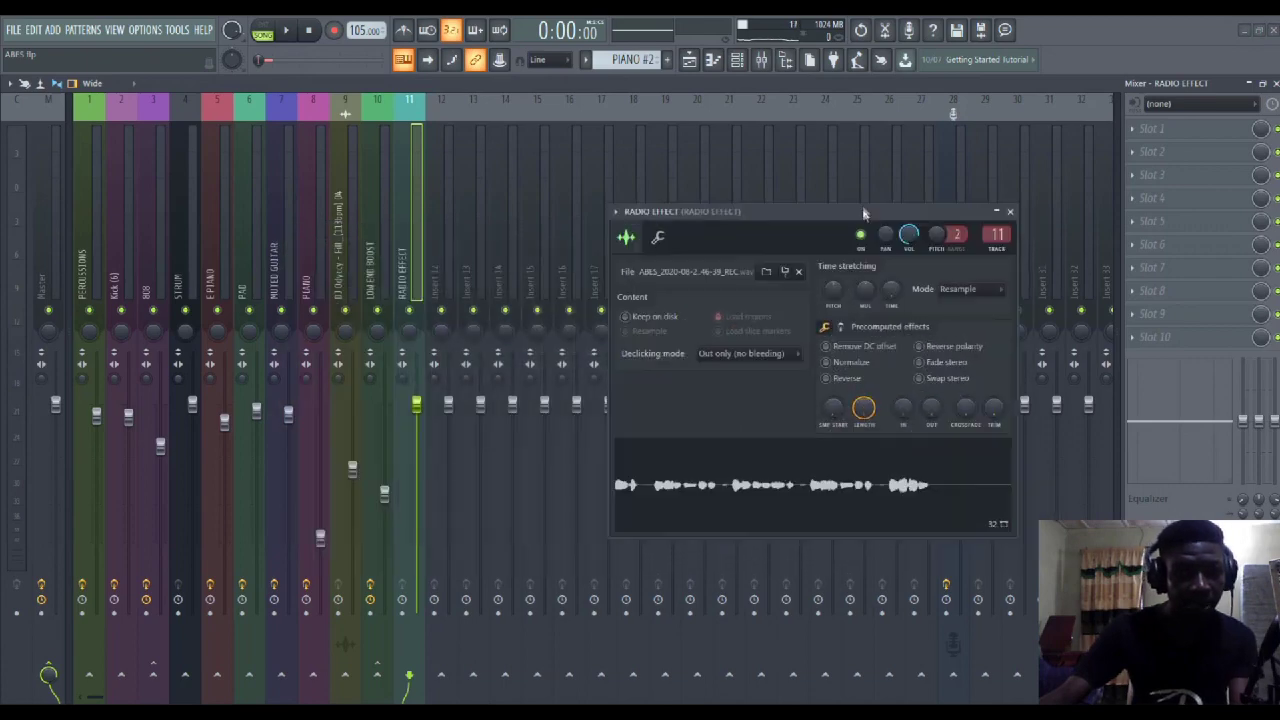
left_click(1010, 213)
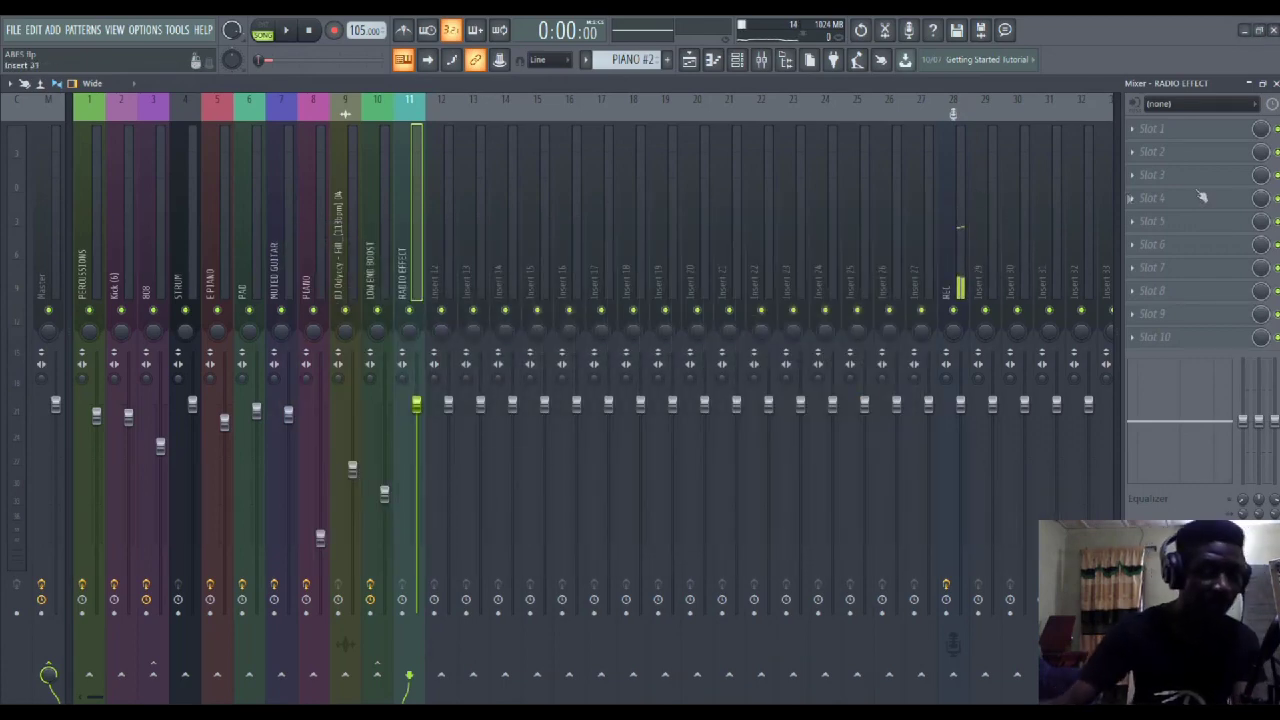
Load Fruity parametric EQ 2 into slot 1 of the RADIO EFFECT mixer track, apply the Radio preset, and audition the intro
left_click(1228, 131)
left_click(930, 363)
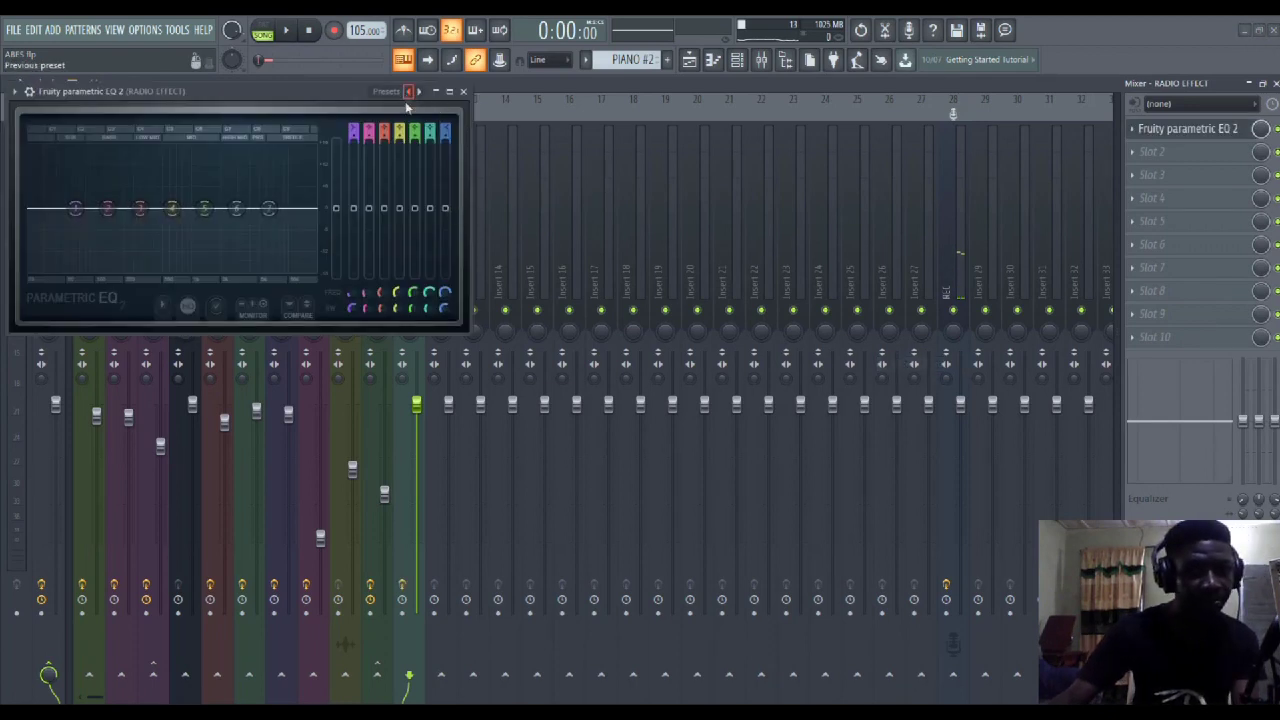
left_click(407, 92)
left_click(452, 241)
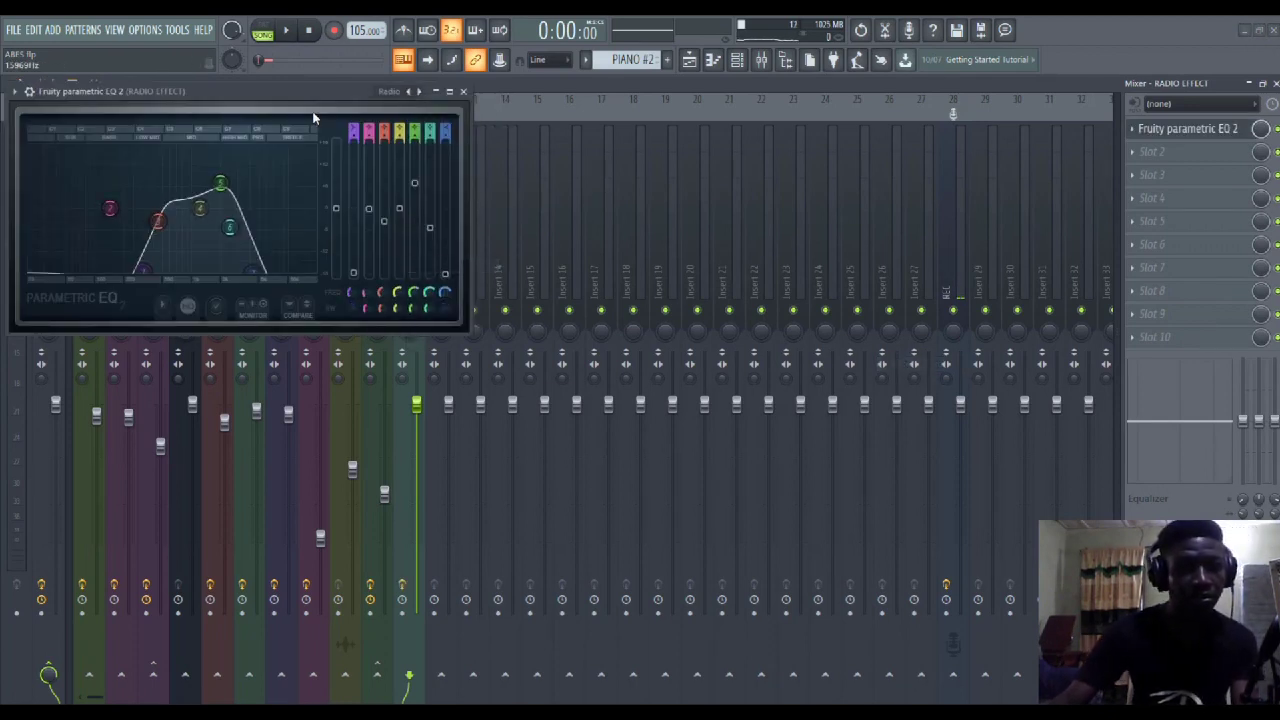
key("space")
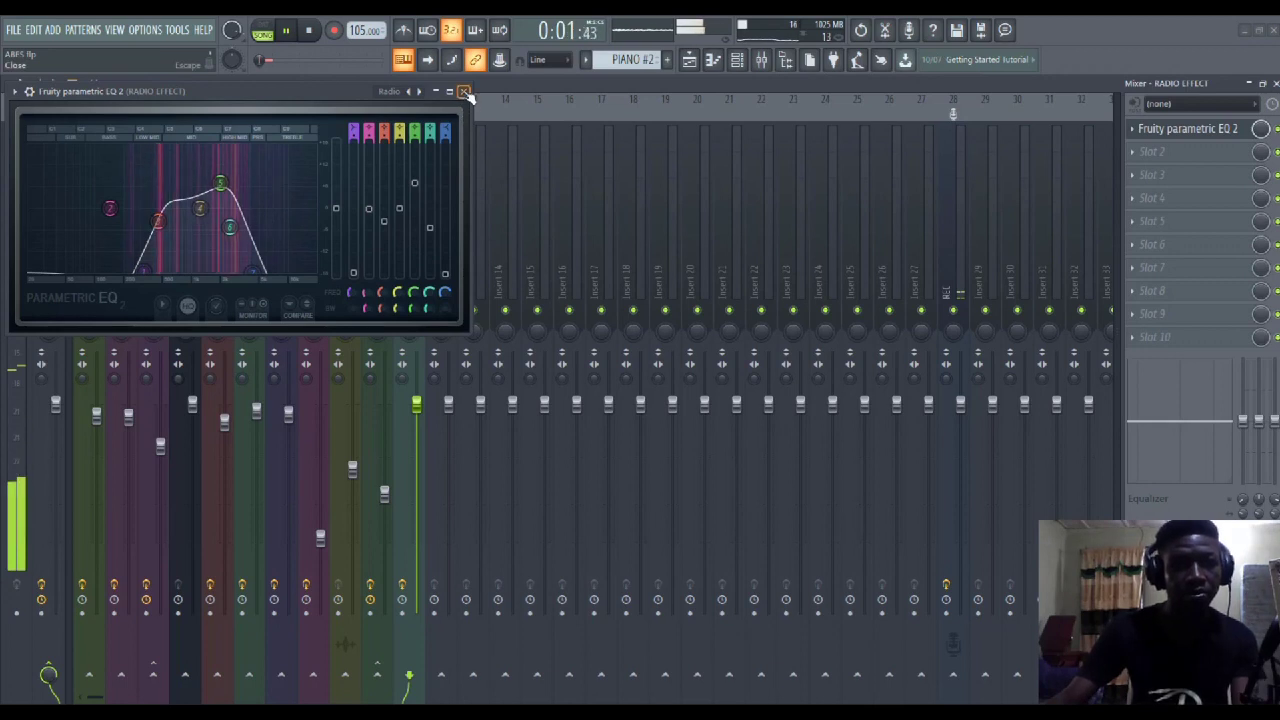
left_click(463, 91)
key("space")
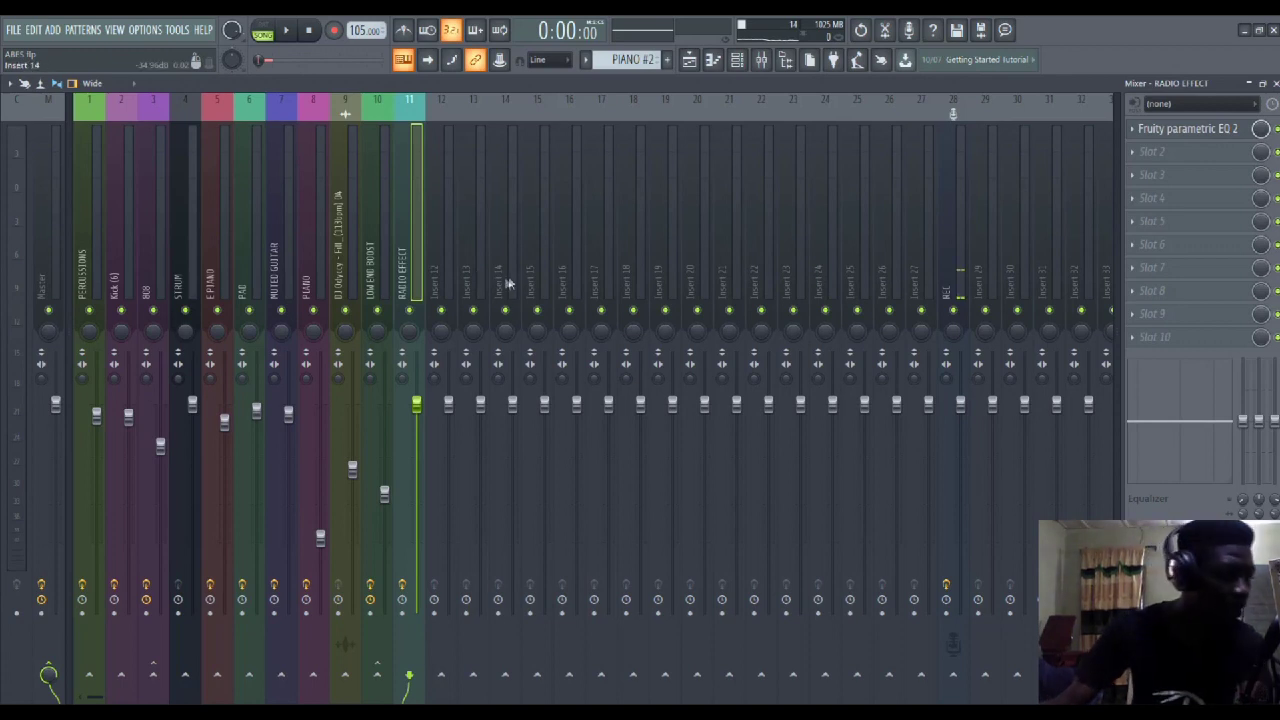
Rename mixer track 12 as REVERB and give it a blue colour
right_click(445, 250)
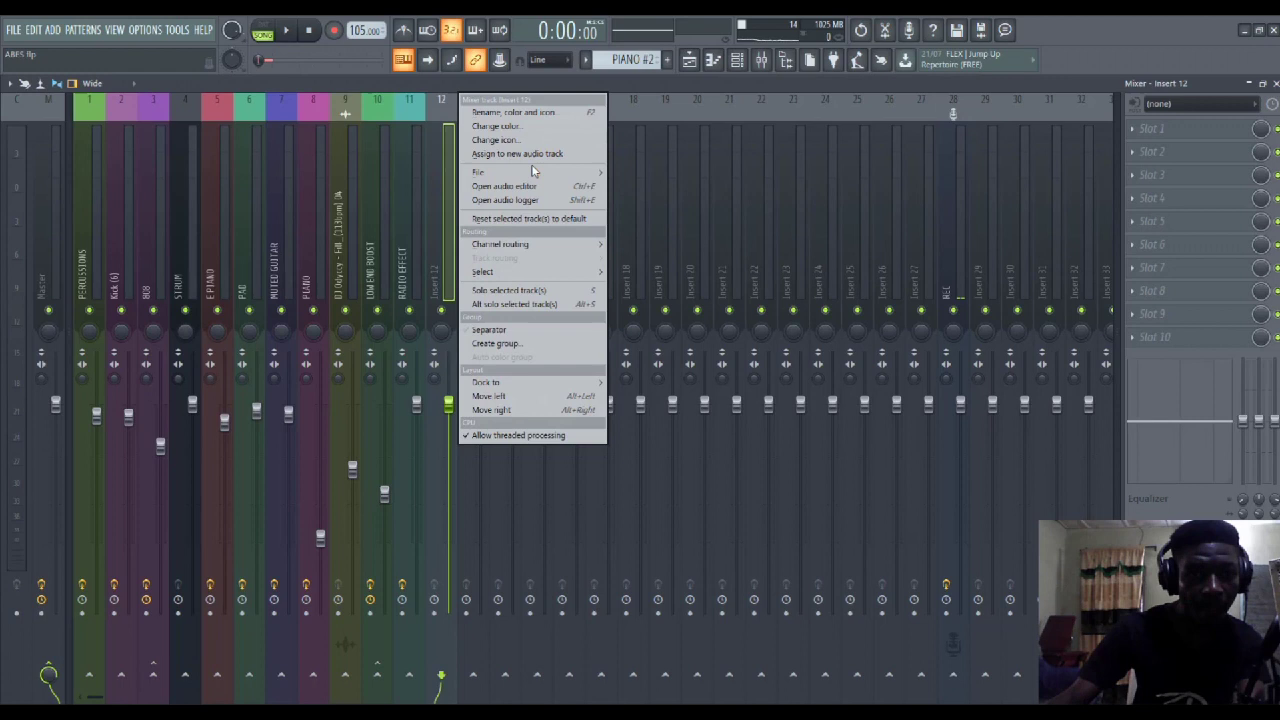
left_click(531, 112)
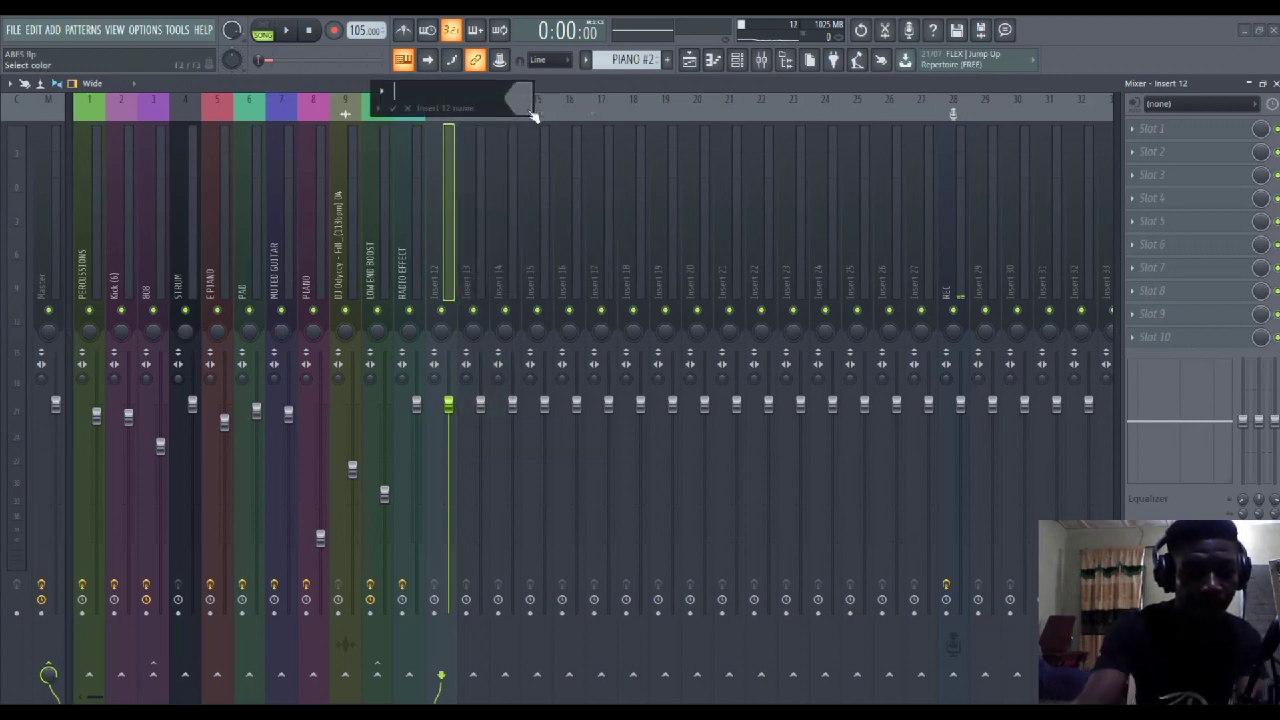
type("REVERB")
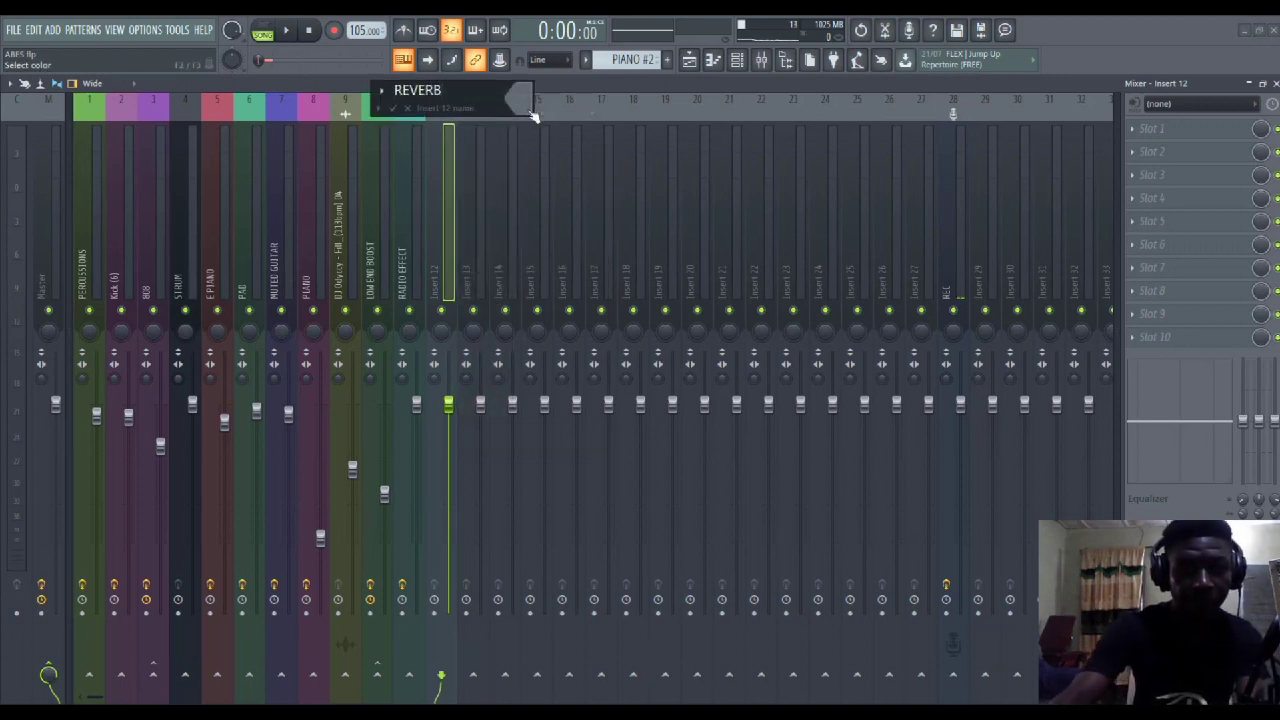
key("Return")
right_click(458, 100)
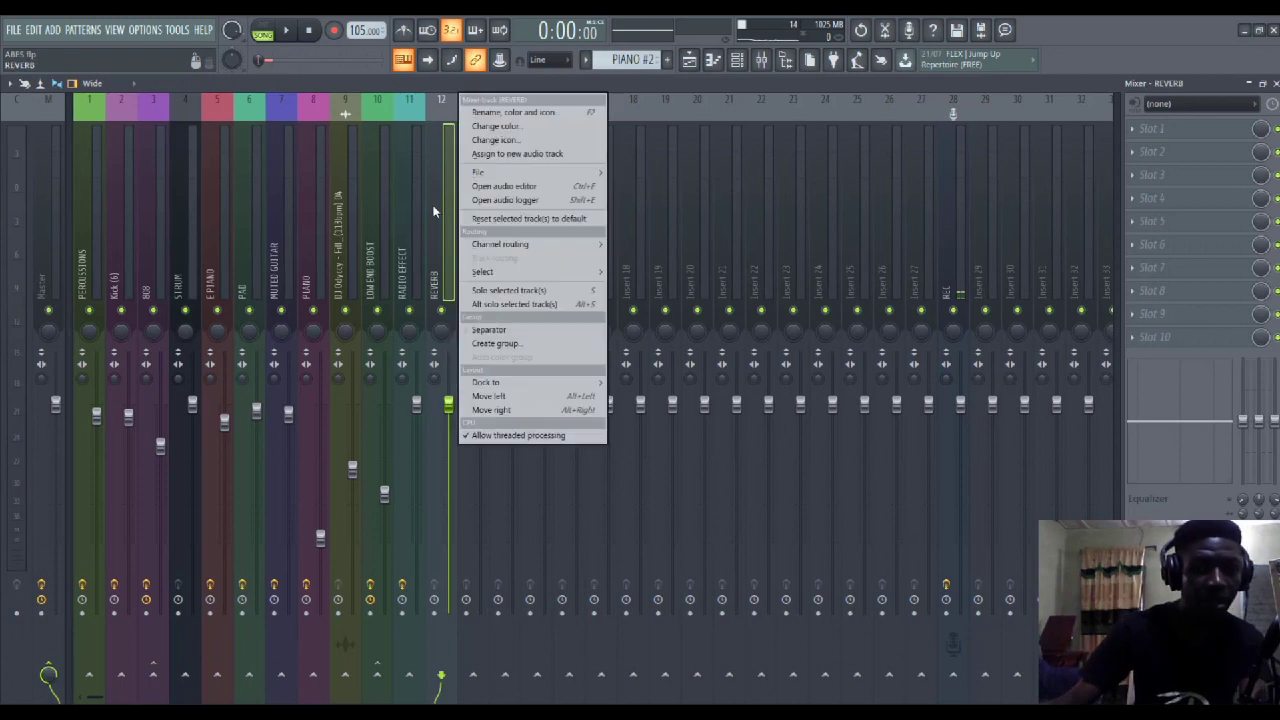
left_click(585, 136)
left_click(585, 147)
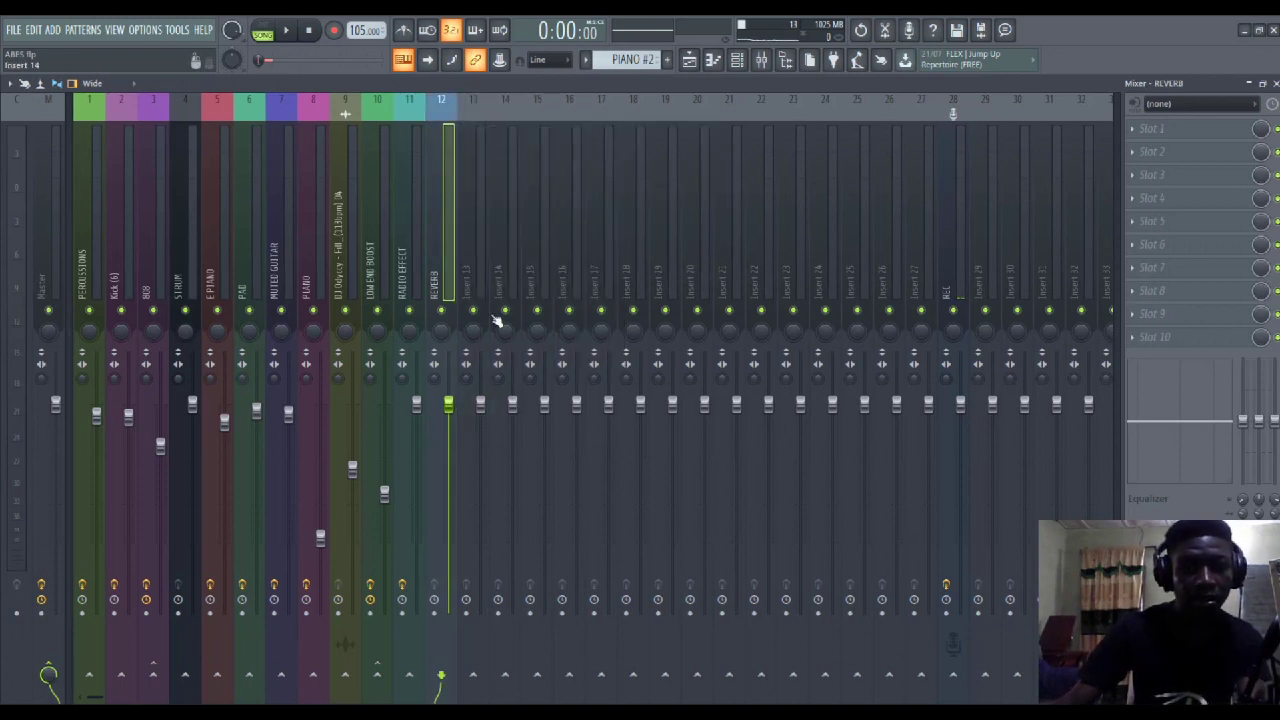
Send the RADIO EFFECT mixer track to the REVERB track and reset the send level to its default
left_click(405, 258)
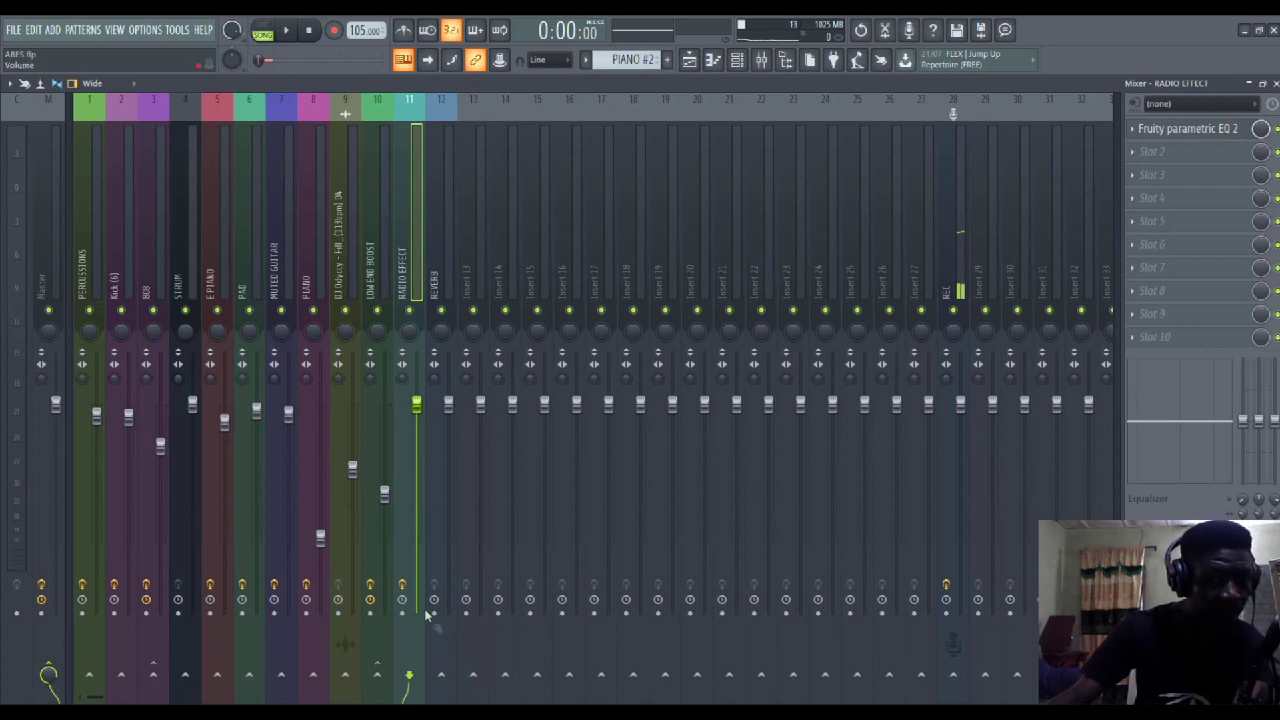
right_click(442, 676)
left_click(459, 669)
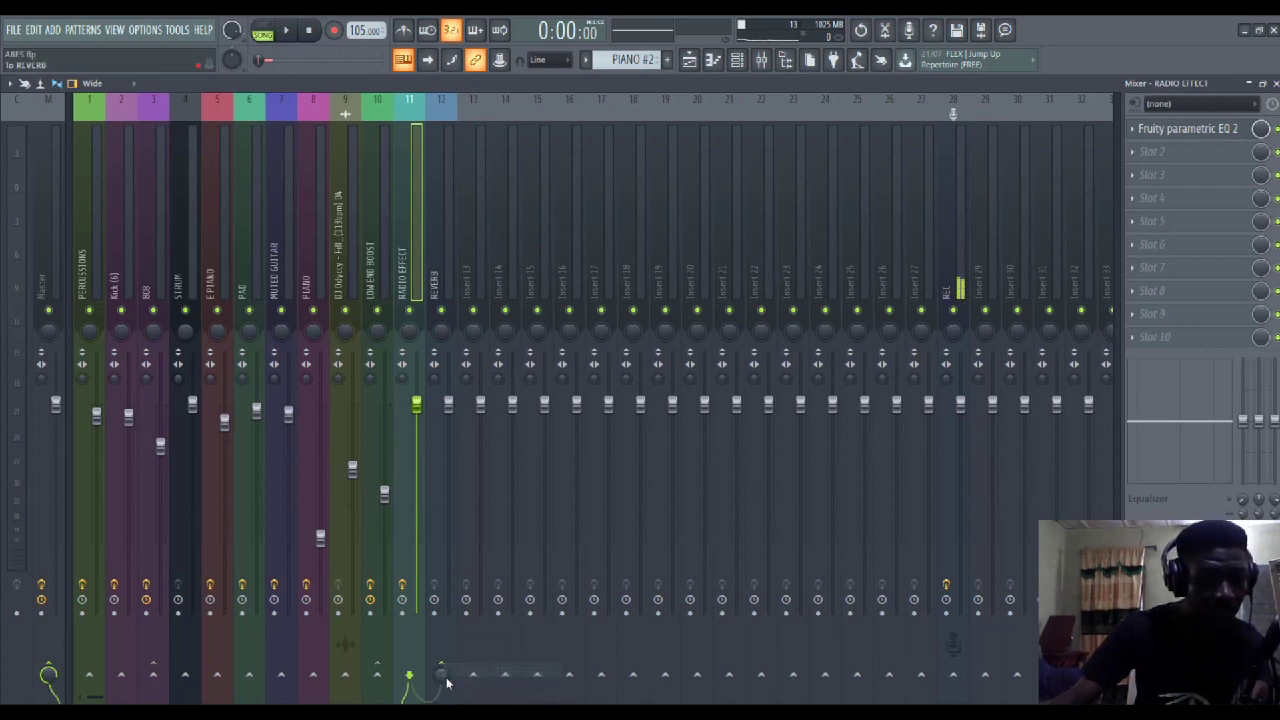
right_click(444, 678)
left_click(480, 494)
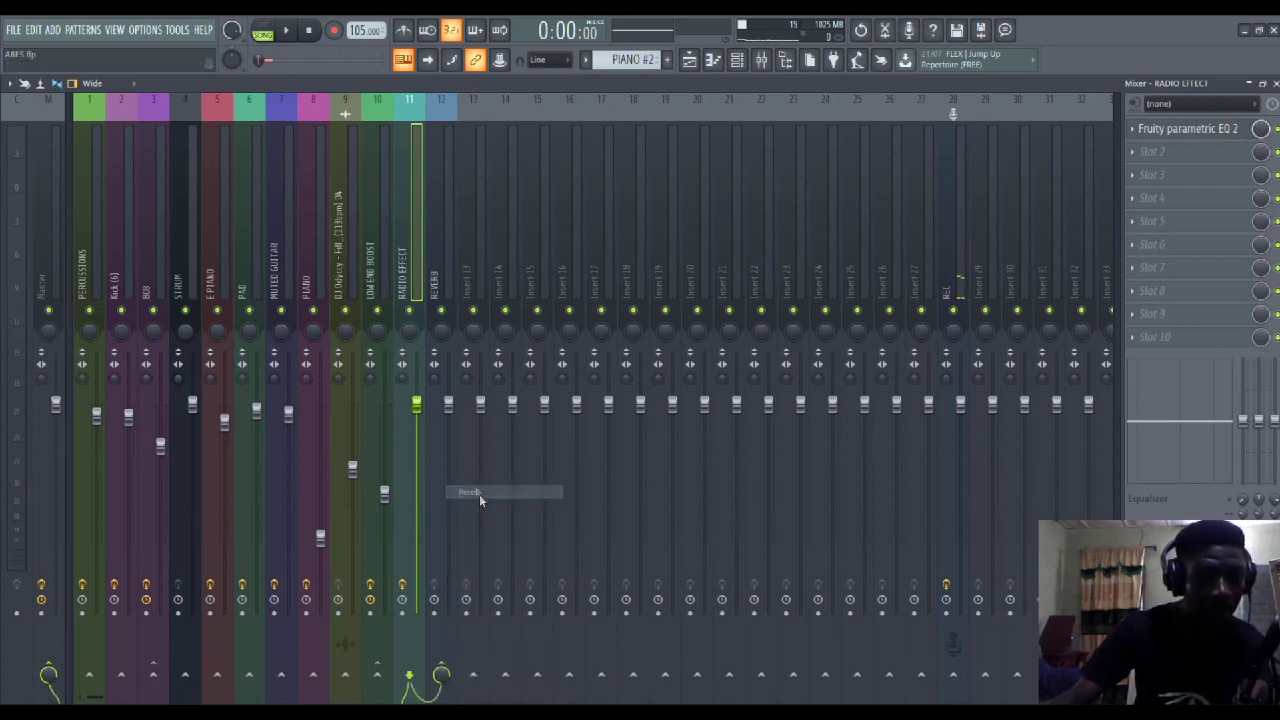
Load Fruity Reeverb 2 into slot 1 of the REVERB track and move its window clear of the named tracks
left_click(436, 262)
left_click(1152, 128)
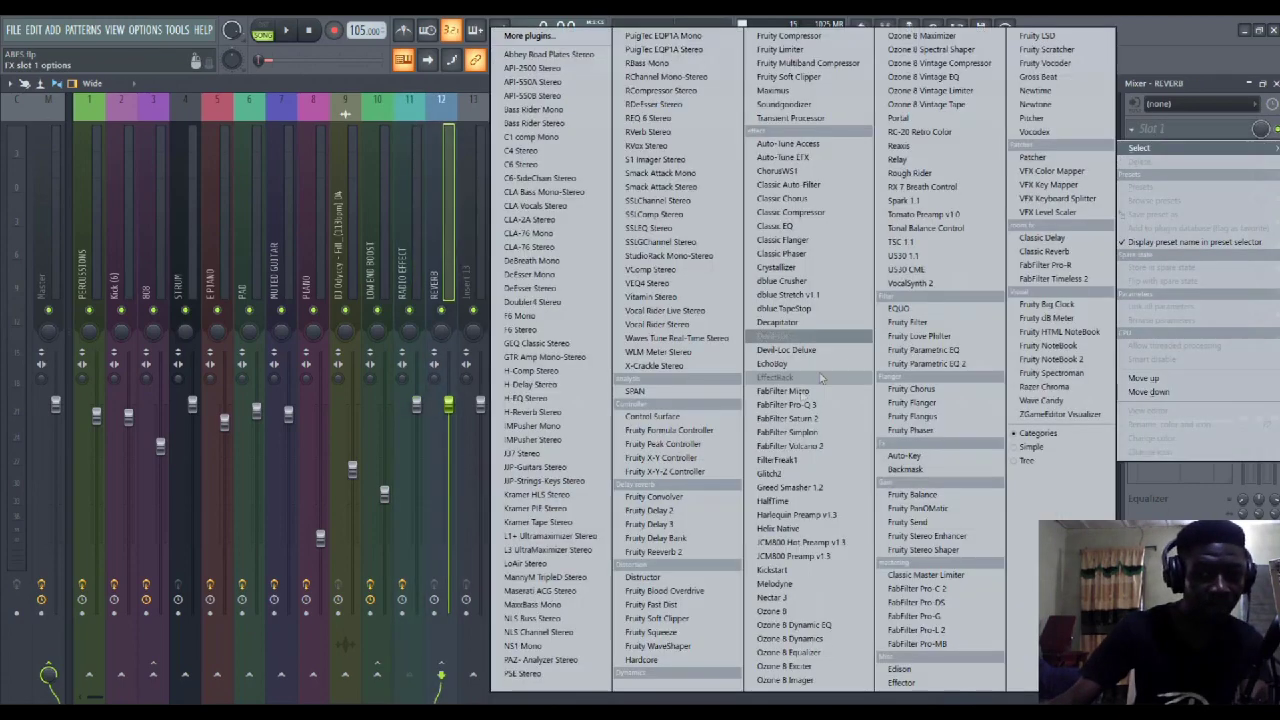
left_click(670, 553)
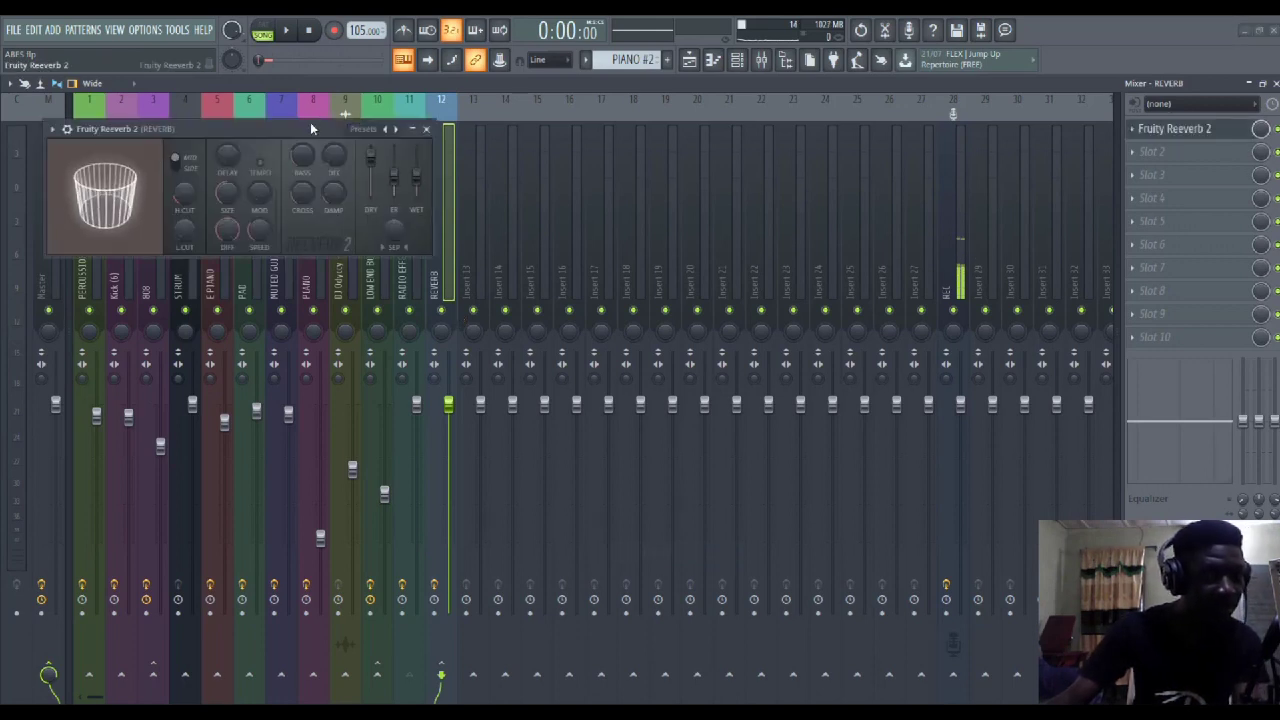
left_click_drag(314, 126, 795, 153)
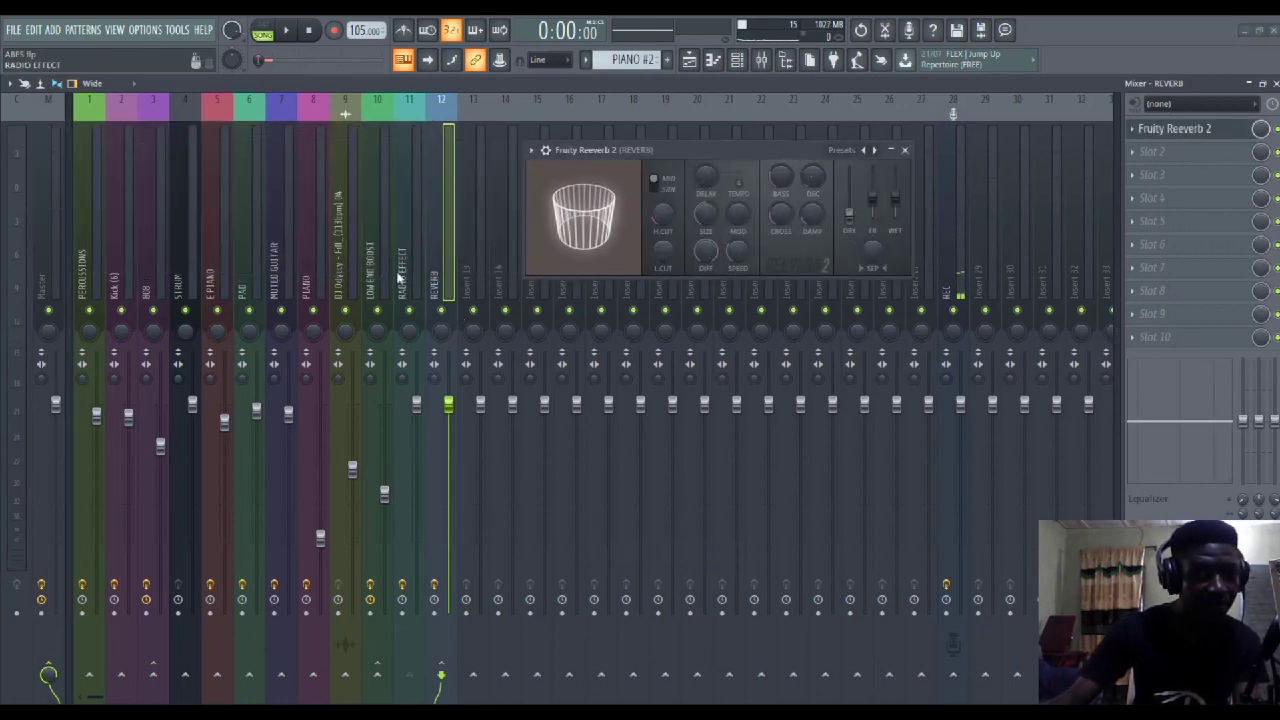
With mixer tracks 1 to 10 muted during playback, raise the reverb's wet level to maximum and lower the REVERB fader to about 64%
left_click_drag(376, 312, 110, 312)
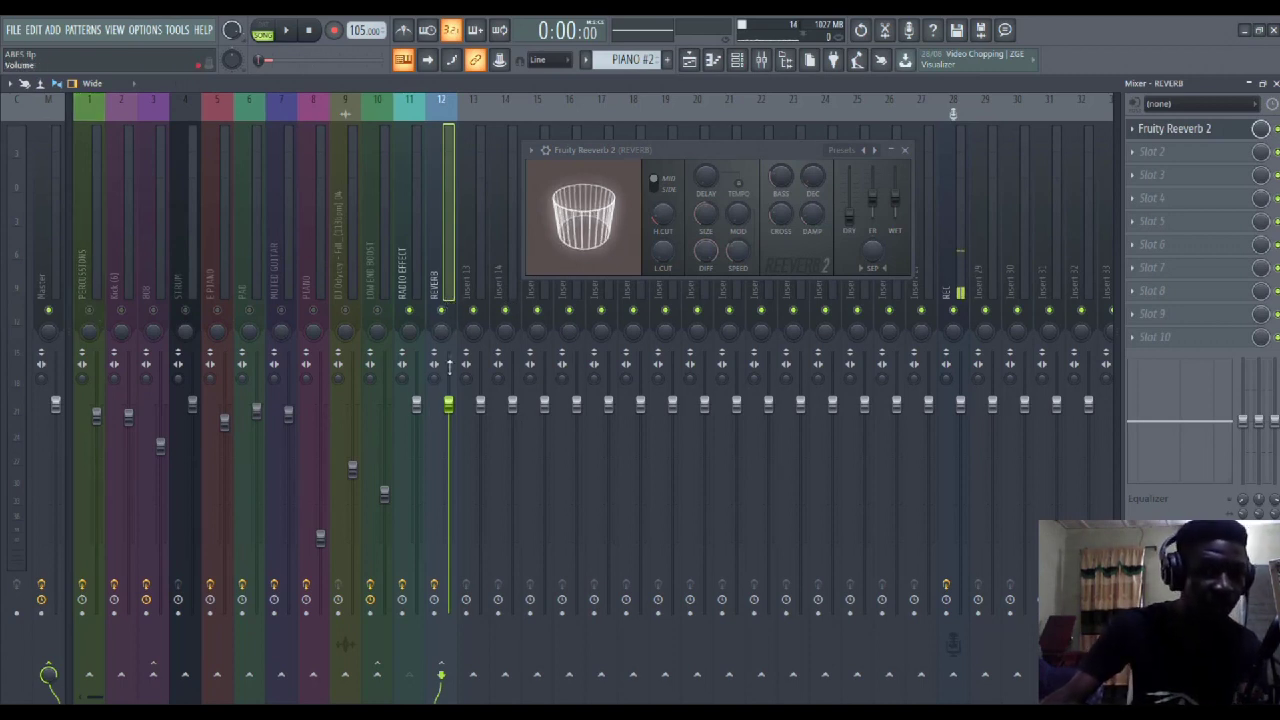
key("space")
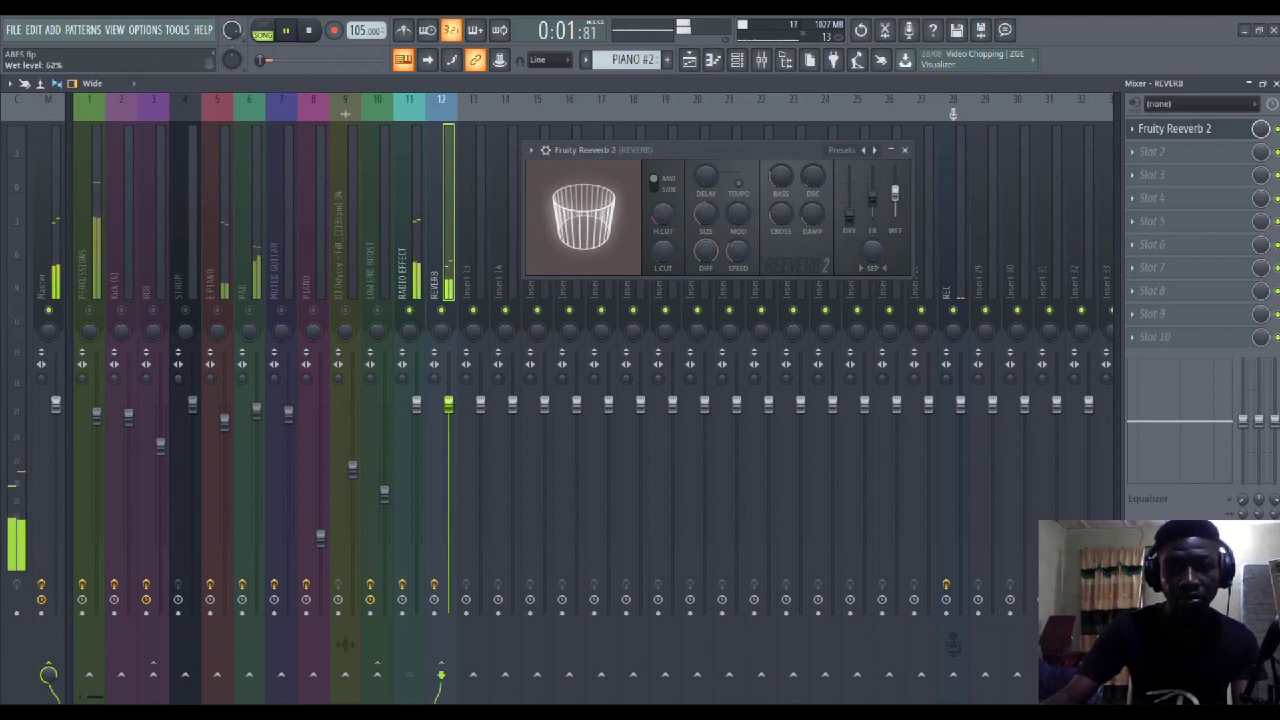
left_click_drag(895, 193, 895, 169)
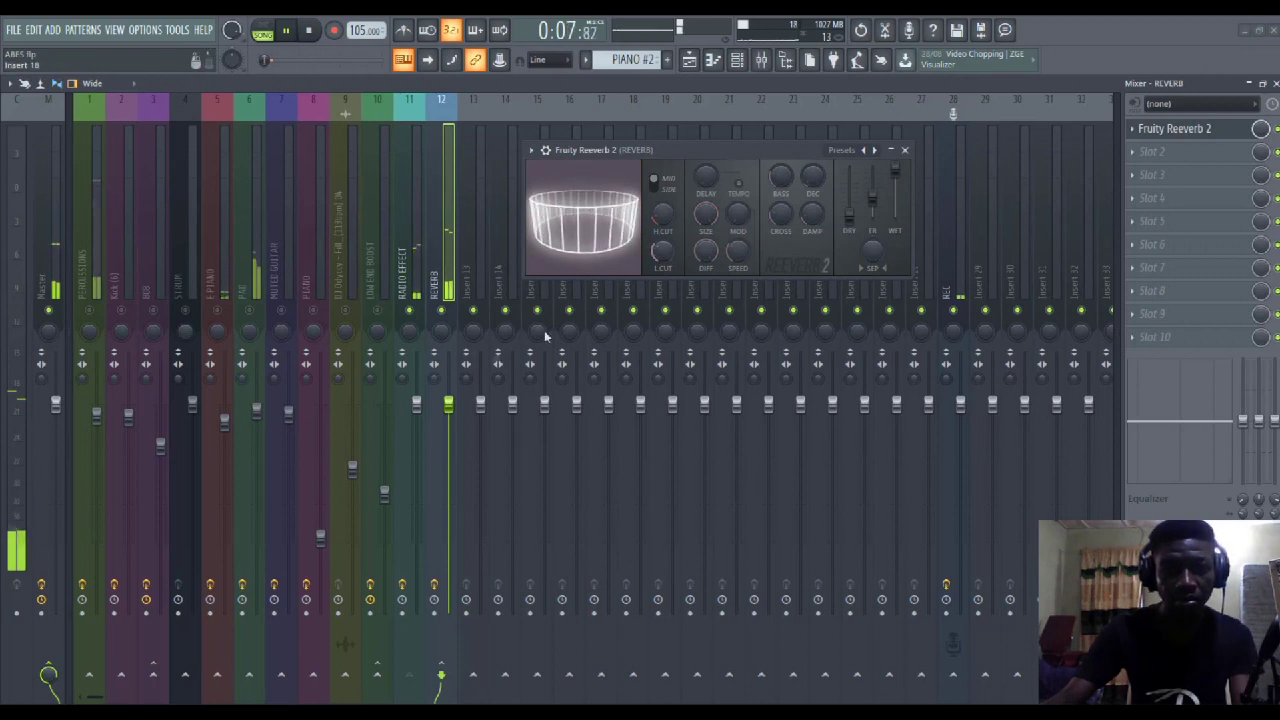
left_click_drag(448, 404, 448, 478)
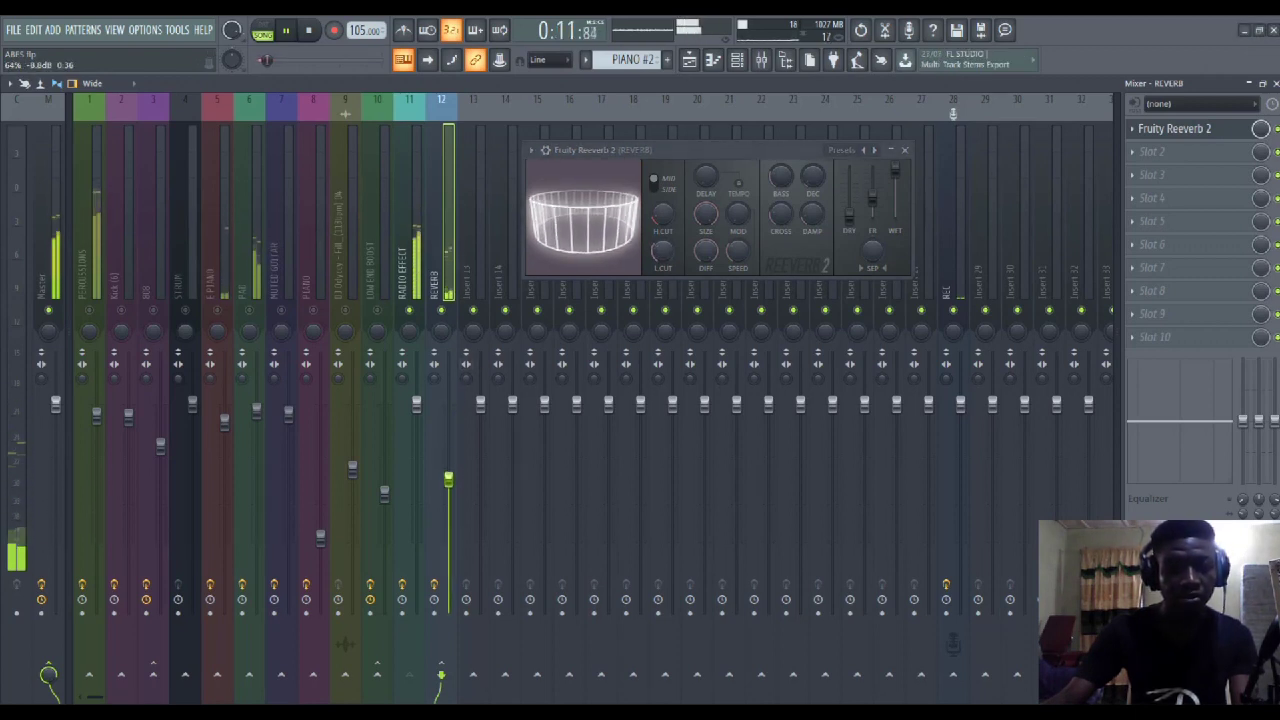
left_click(906, 152)
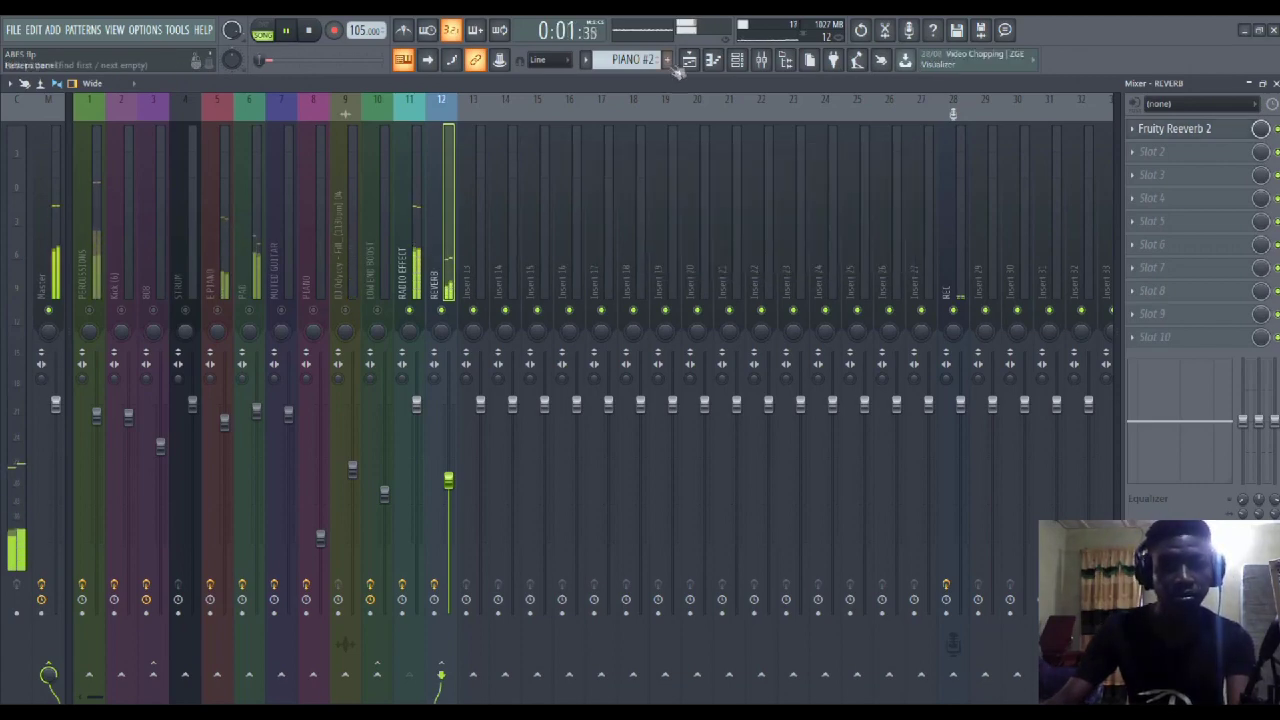
Route the KSHMR Medium Sweep 12 audio clip to mixer track 1, then return to the mixer and stop playback
left_click(689, 61)
double_click(936, 437)
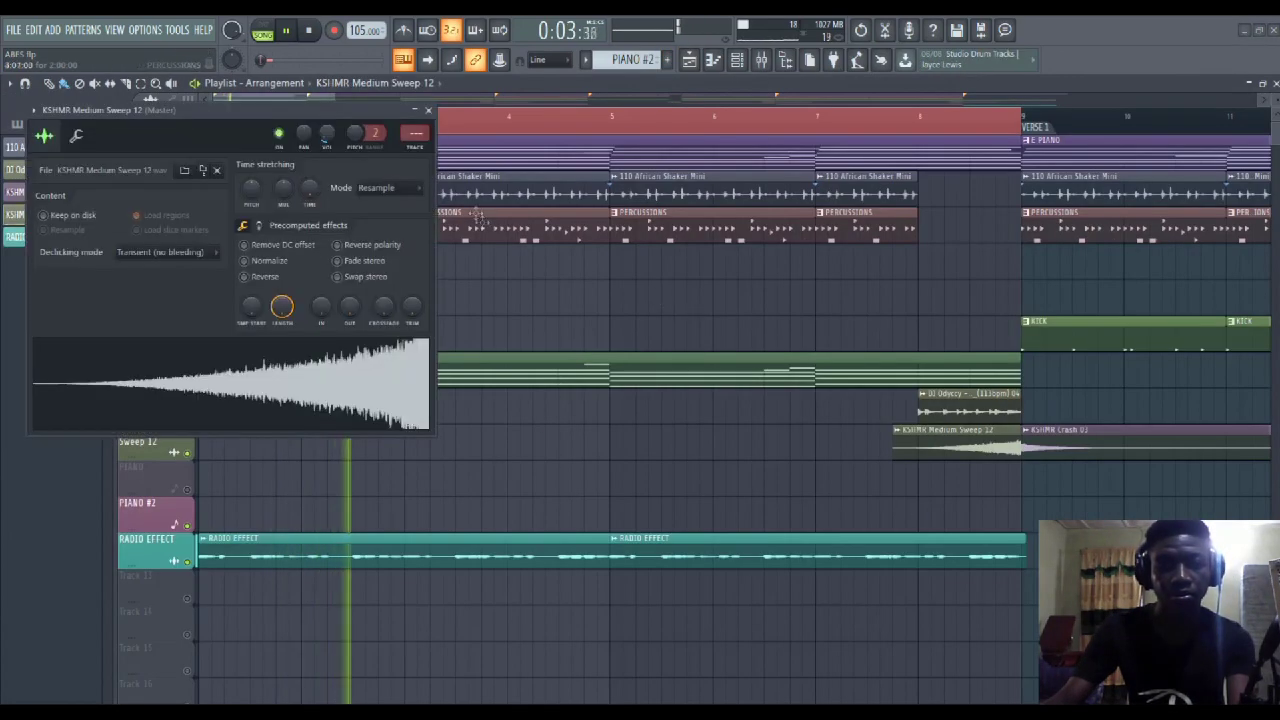
left_click_drag(415, 133, 415, 125)
left_click(428, 110)
key("F9")
key("space")
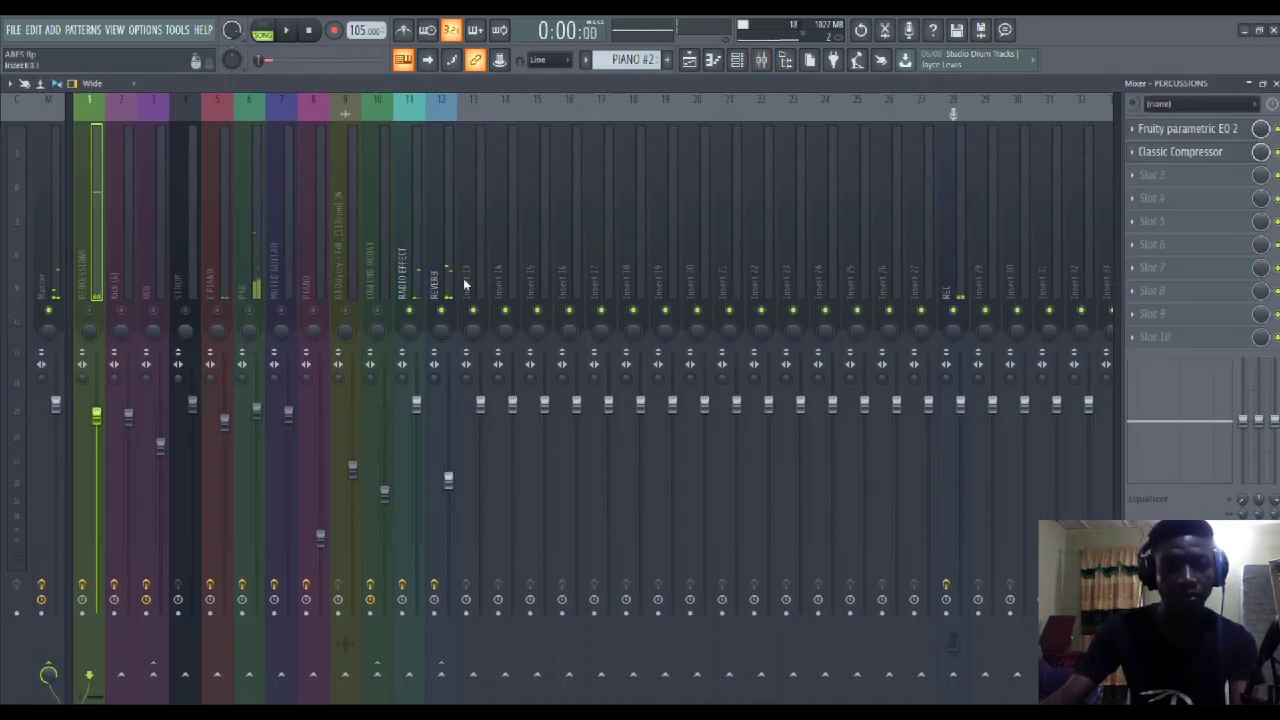
Rename mixer track 13 as DELAY and give it a blue colour
left_click(472, 280)
right_click(472, 280)
left_click(540, 126)
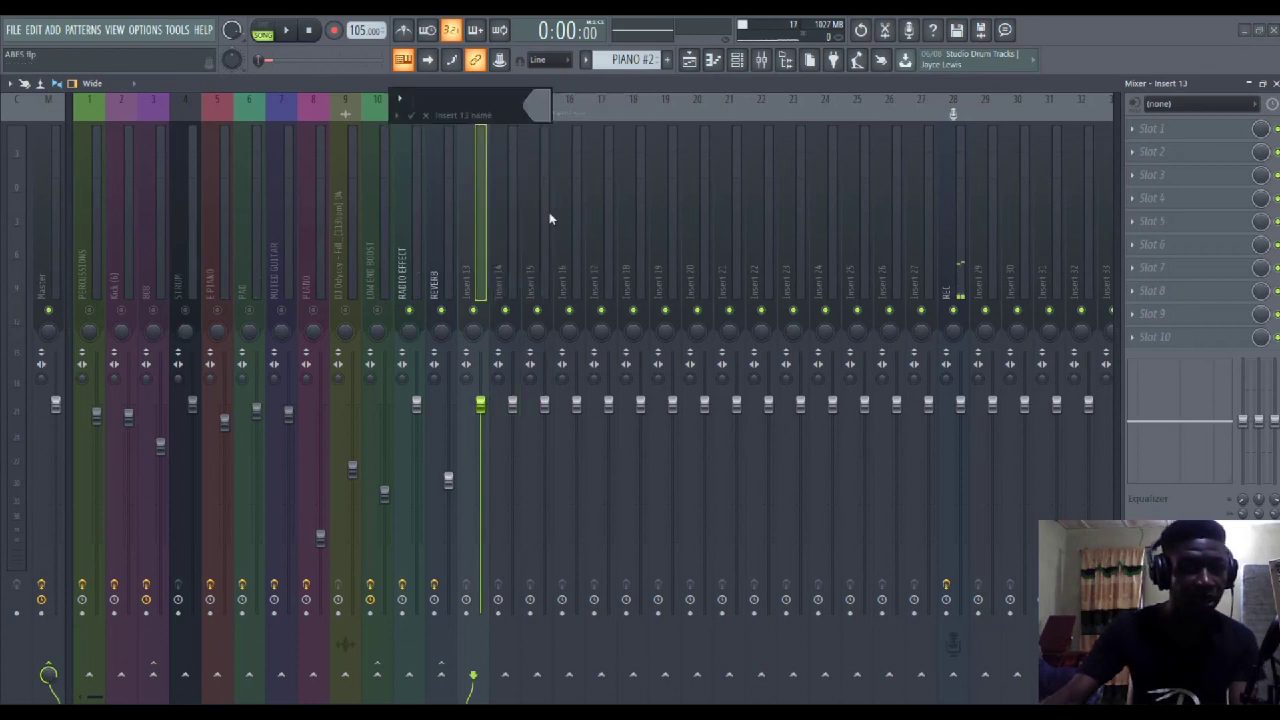
type("DEL")
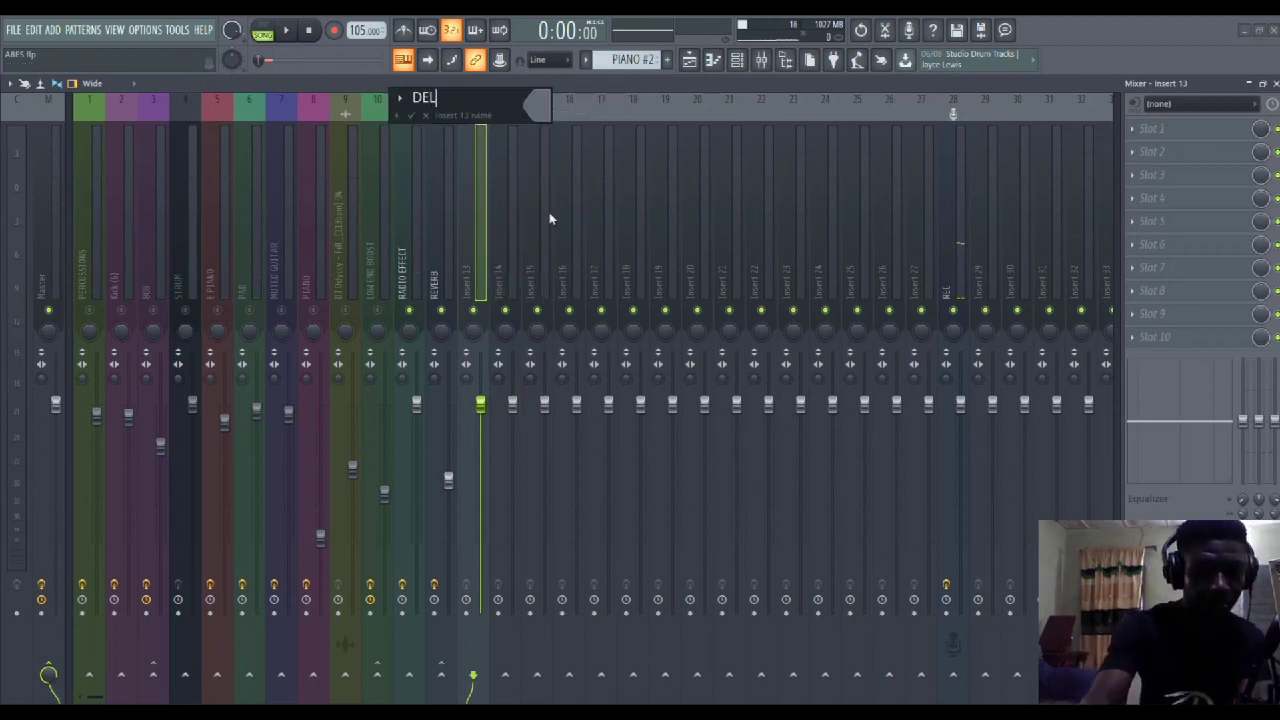
type("AY")
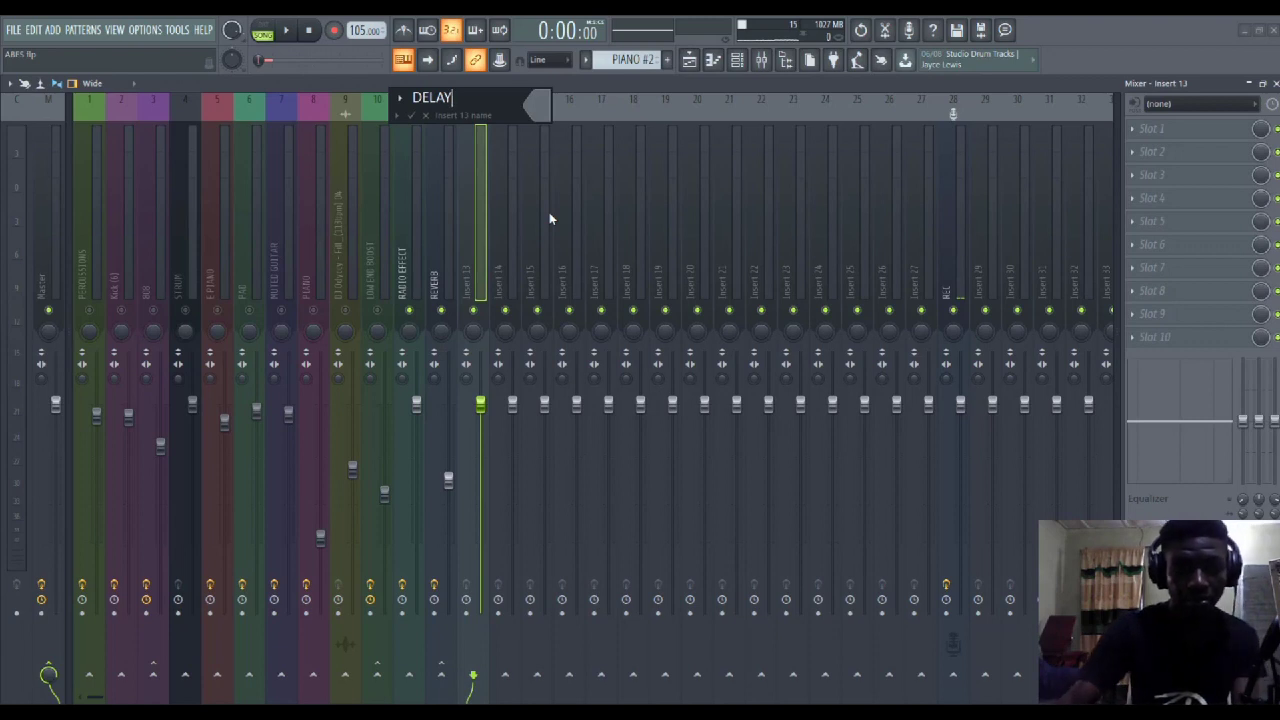
left_click(538, 105)
left_click(627, 127)
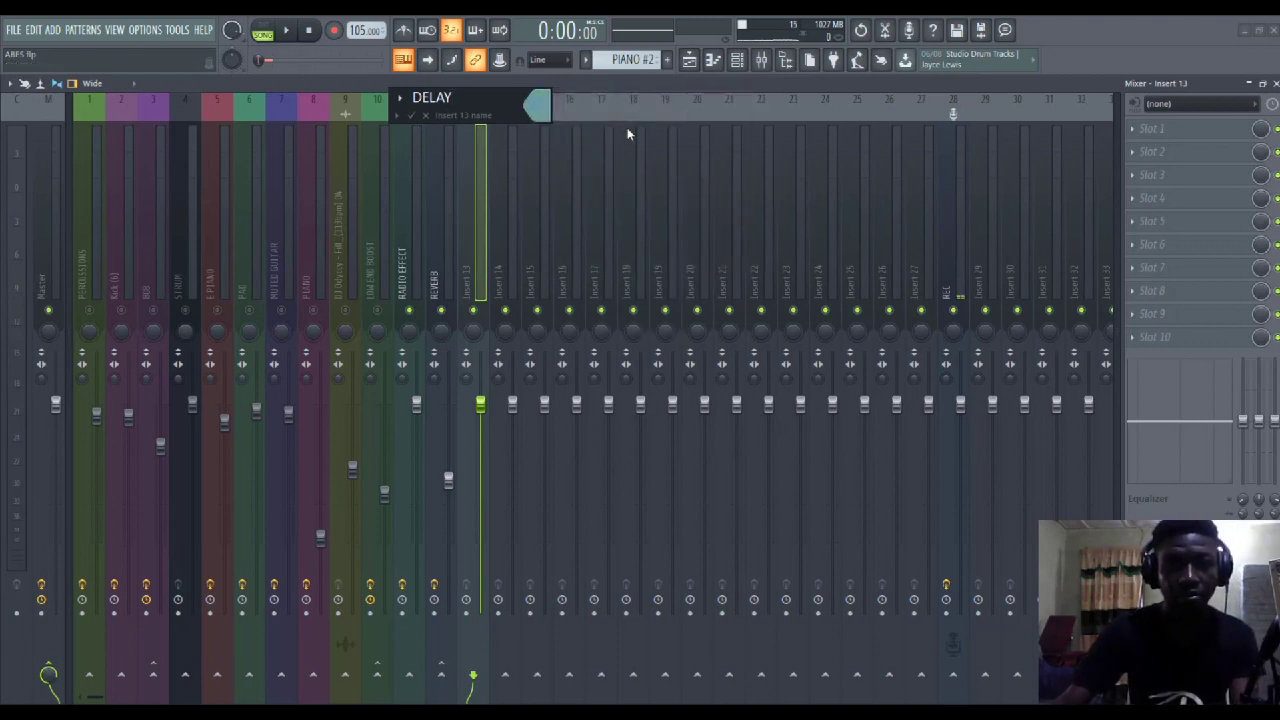
left_click(413, 117)
Send the RADIO EFFECT mixer track to the DELAY track and reset that send level to its default
left_click(405, 257)
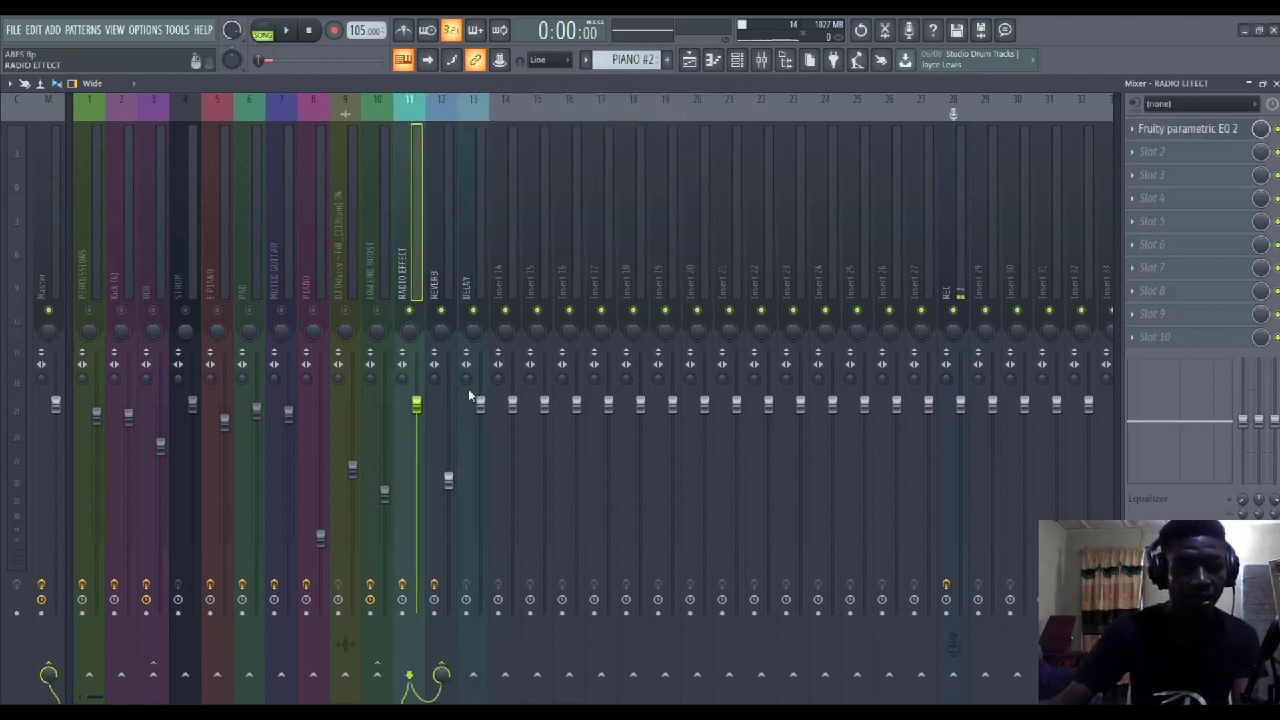
right_click(473, 679)
left_click(478, 680)
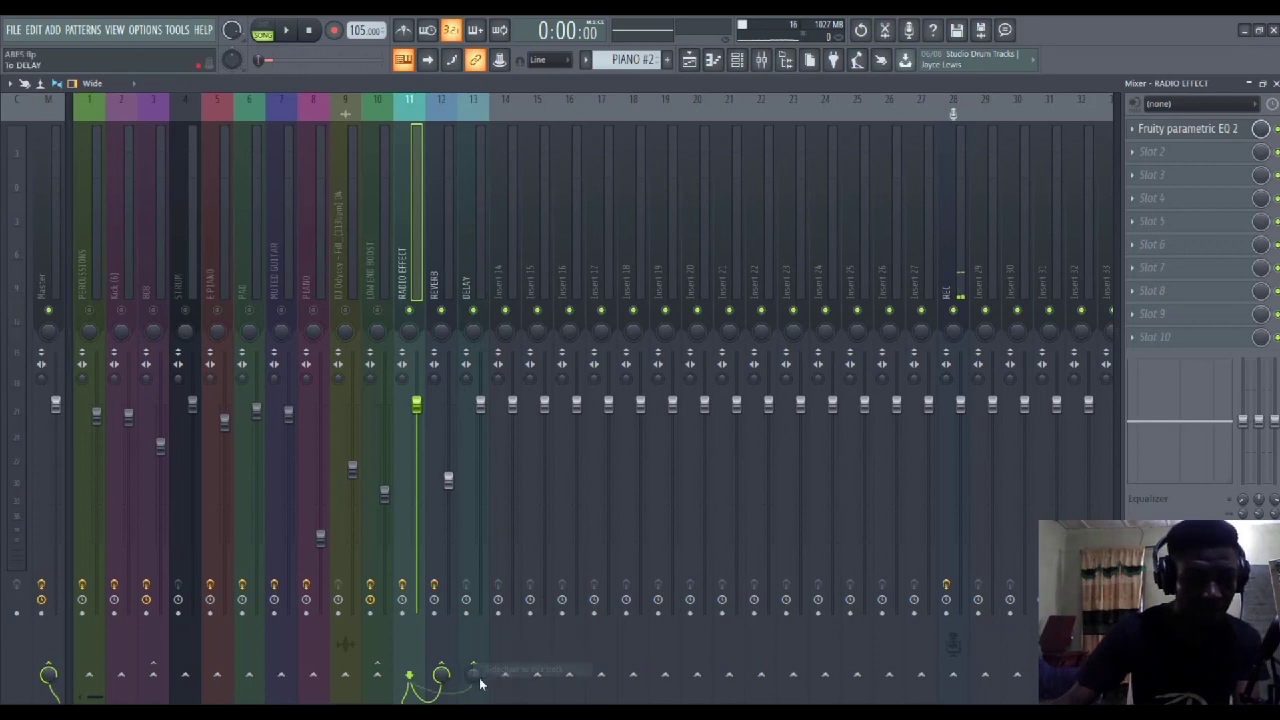
right_click(473, 678)
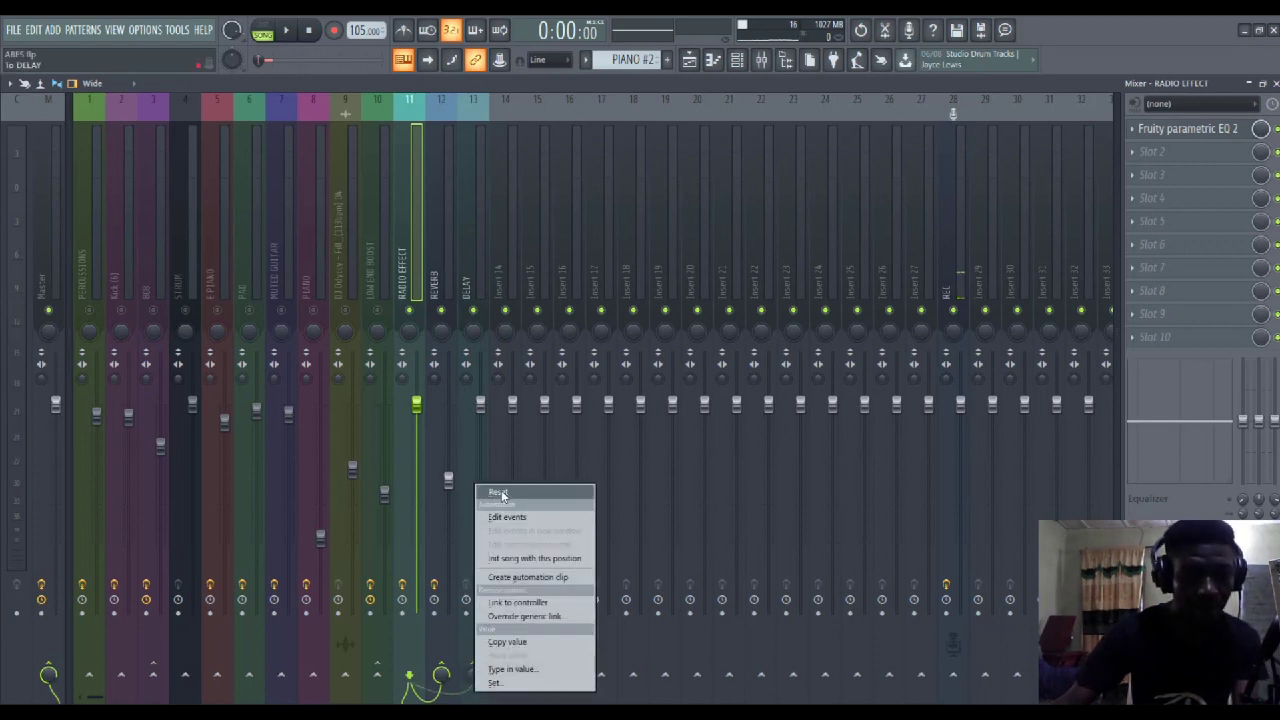
left_click(501, 490)
Load Fruity delay 2 into slot 1 of the DELAY track and move its window toward the middle of the mixer
left_click(481, 265)
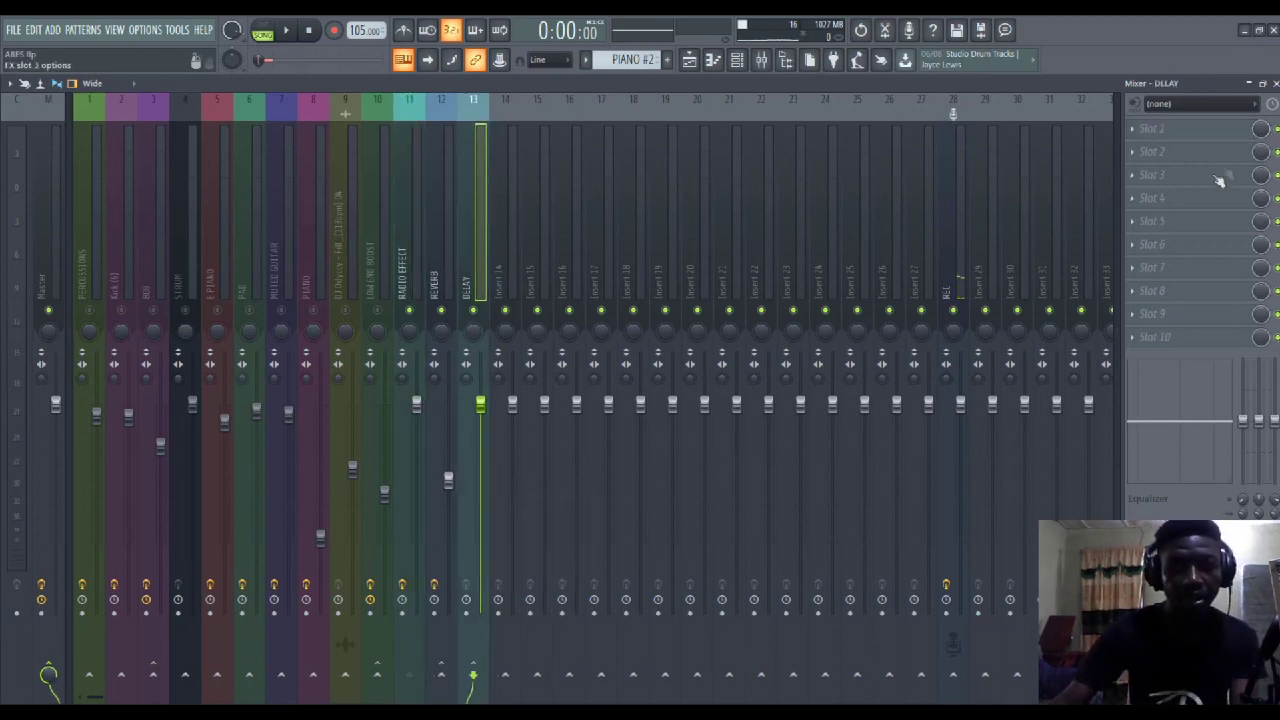
left_click(1235, 129)
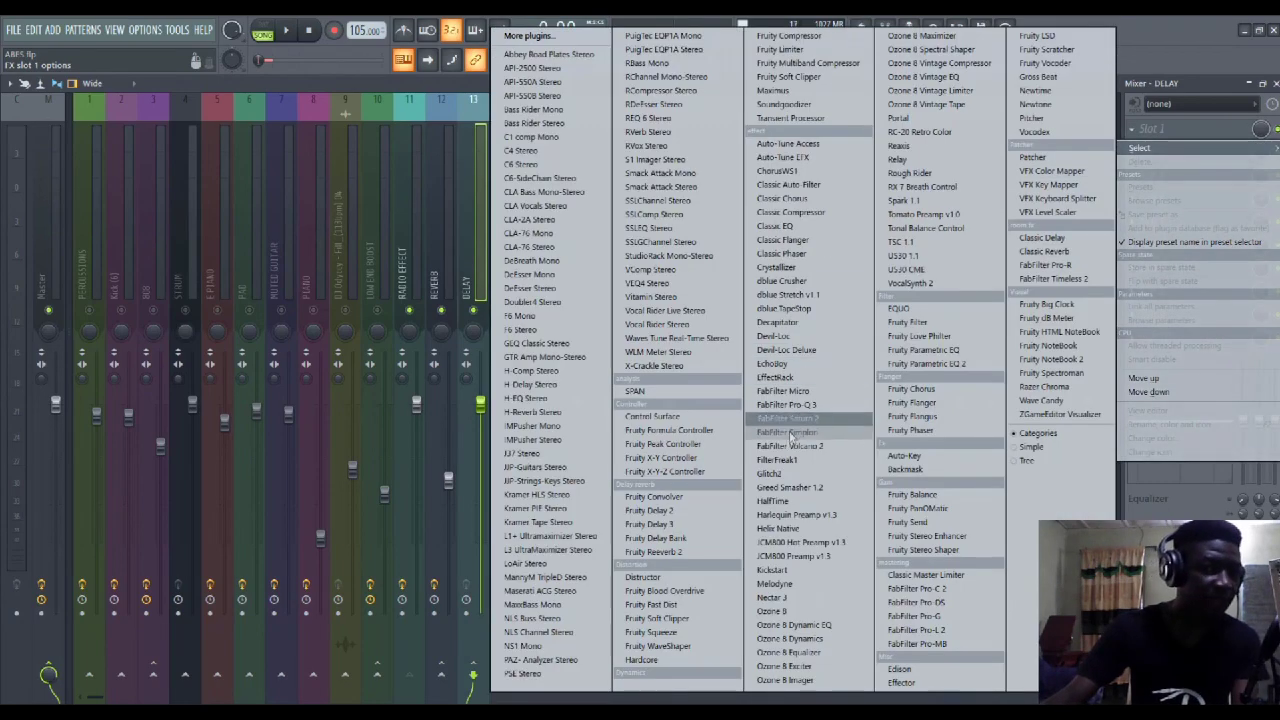
left_click(671, 511)
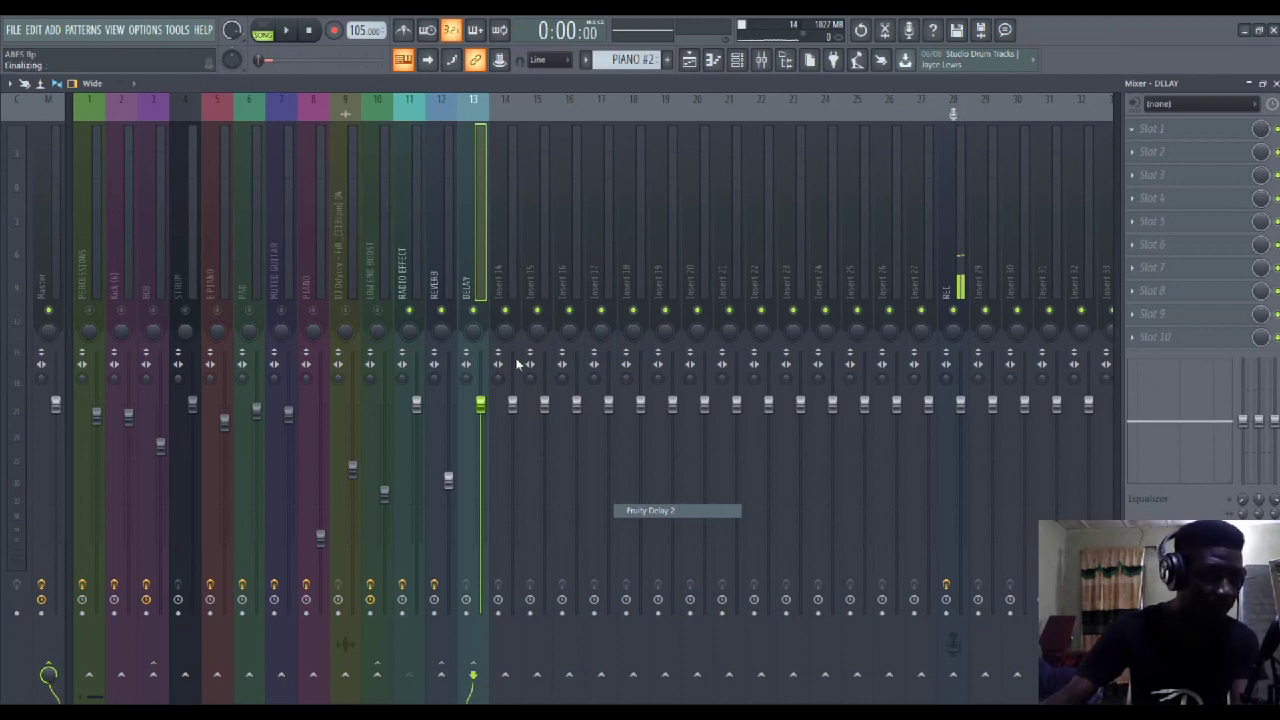
left_click_drag(231, 167, 562, 222)
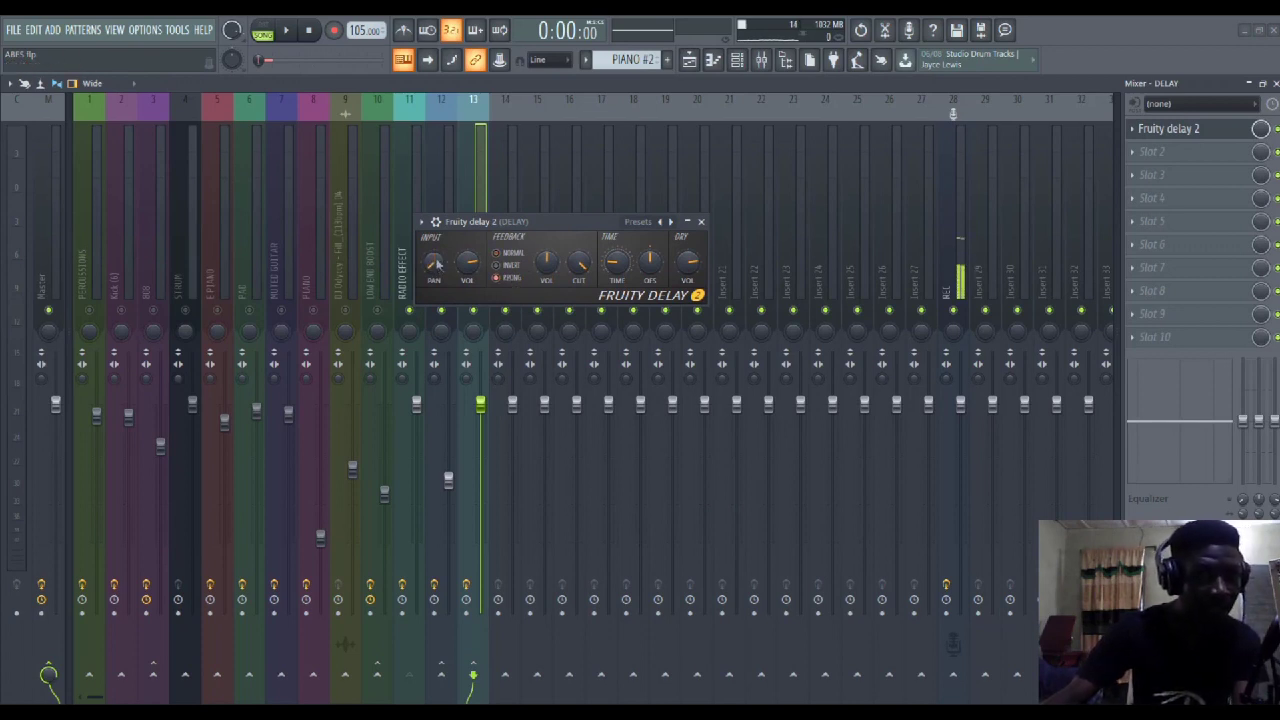
While auditioning the intro, set the Fruity delay 2 time to 4:00 and lower the DELAY track's fader
key("space")
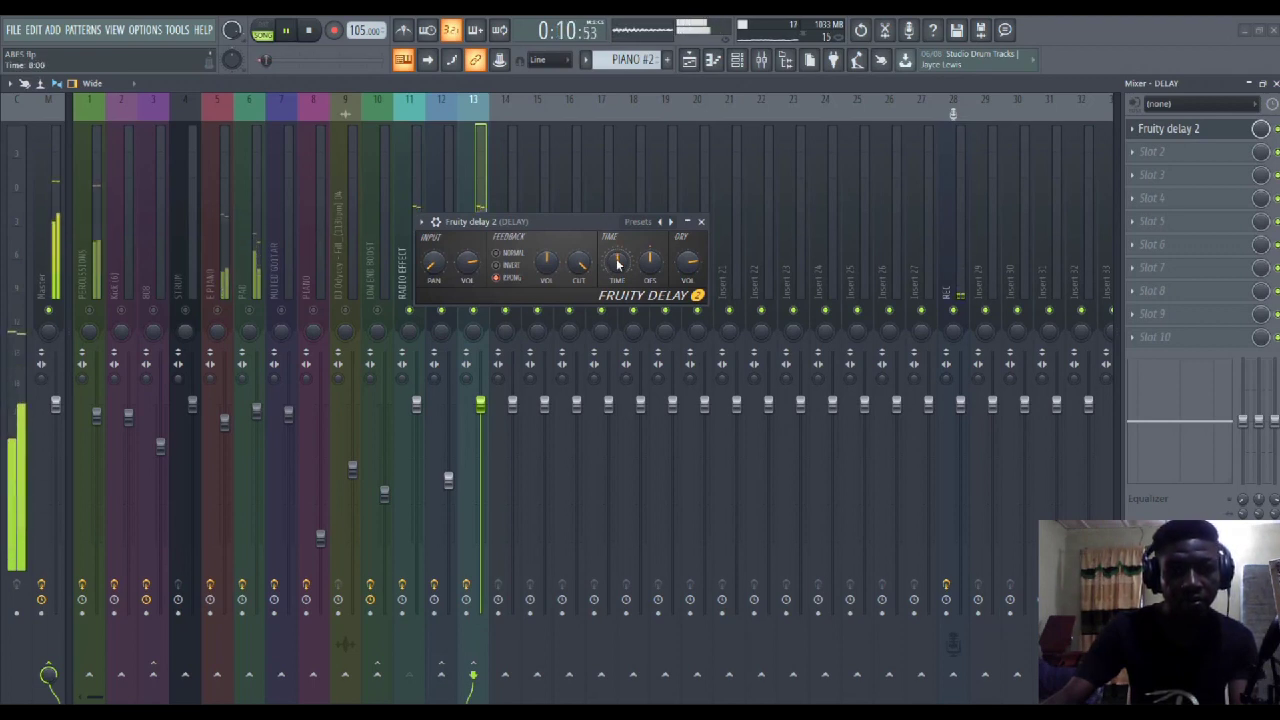
left_click_drag(617, 263, 617, 272)
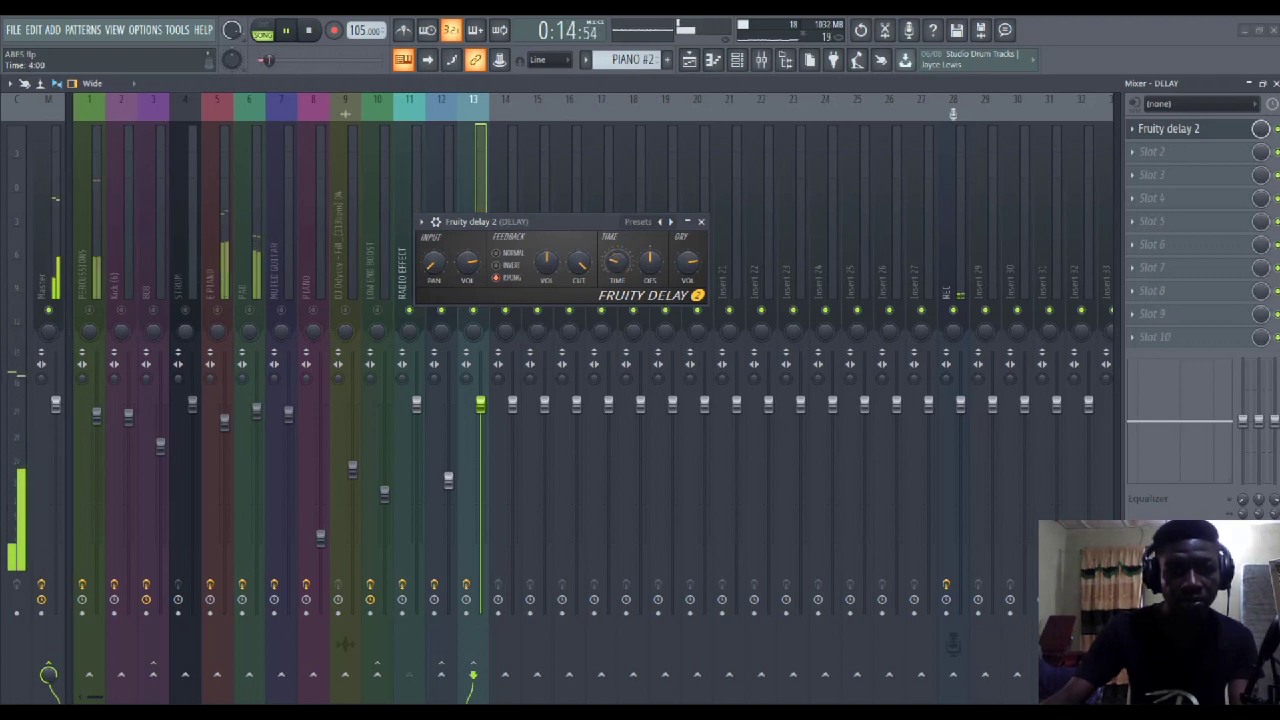
left_click_drag(480, 404, 480, 497)
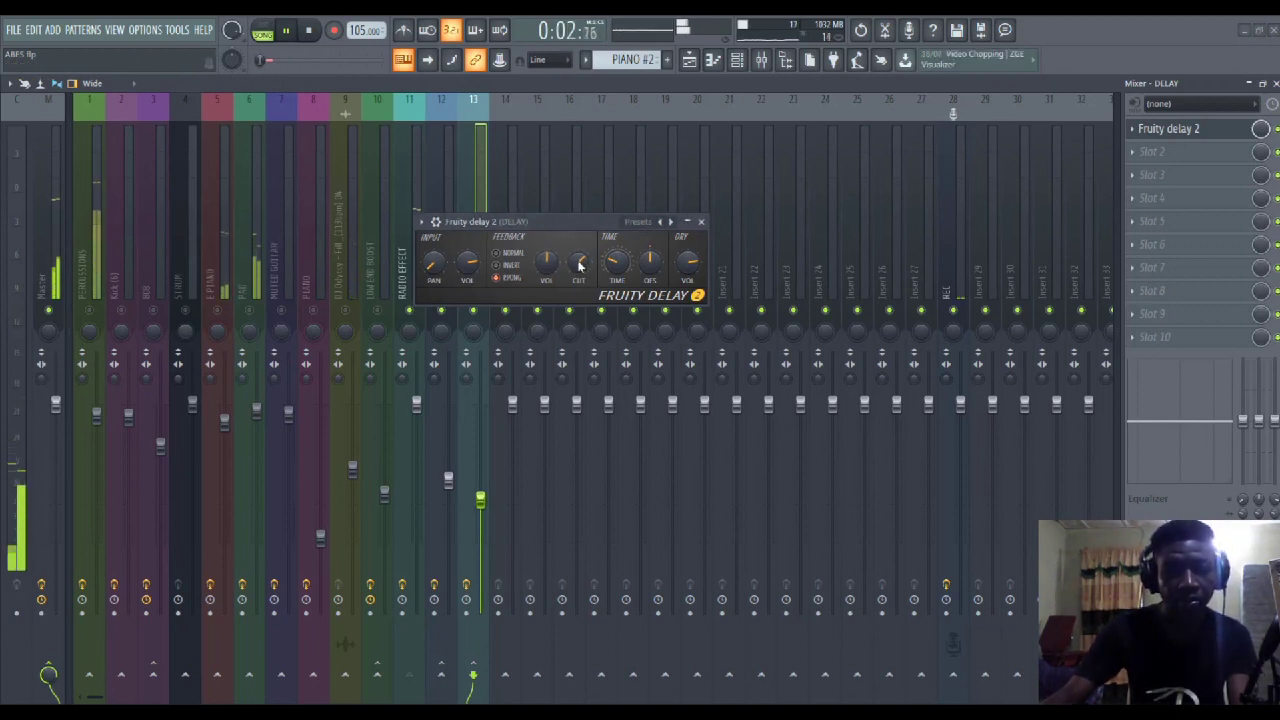
left_click(701, 221)
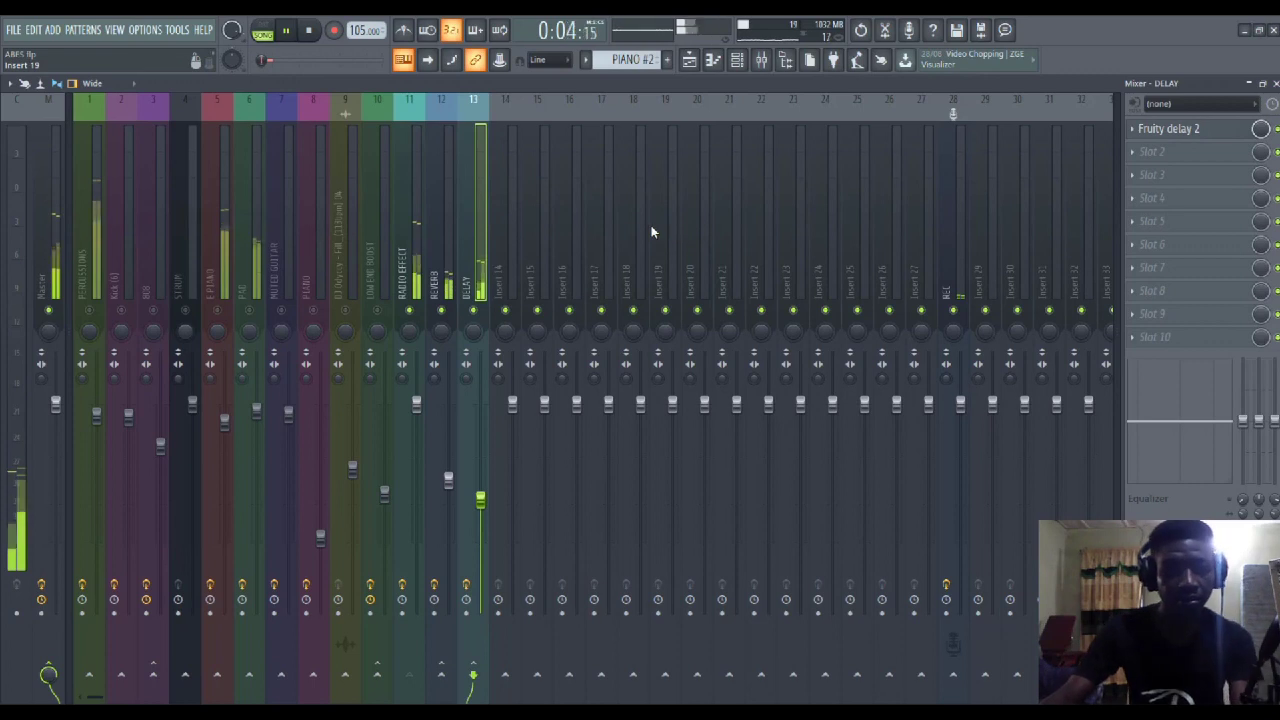
key("space")
Unmute the E PIANO mixer track and play the intro with the radio effect, reverb and delay
left_click(737, 60)
left_click(740, 62)
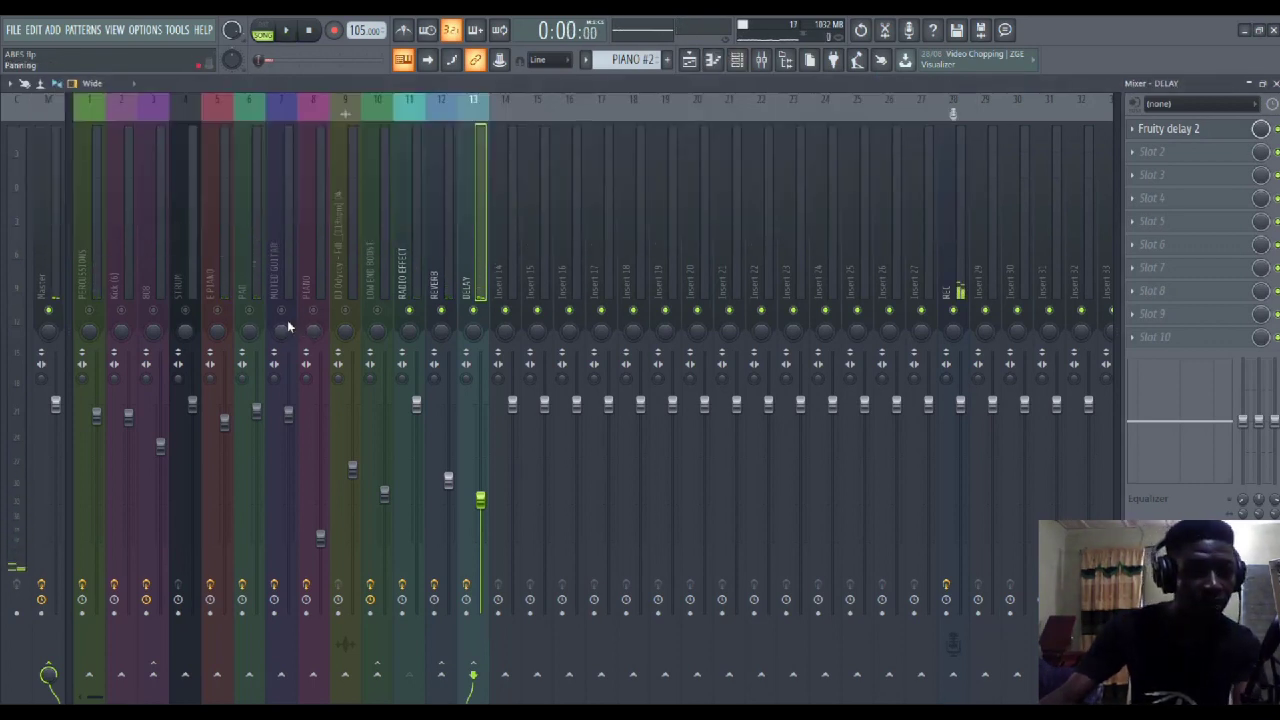
left_click(216, 310)
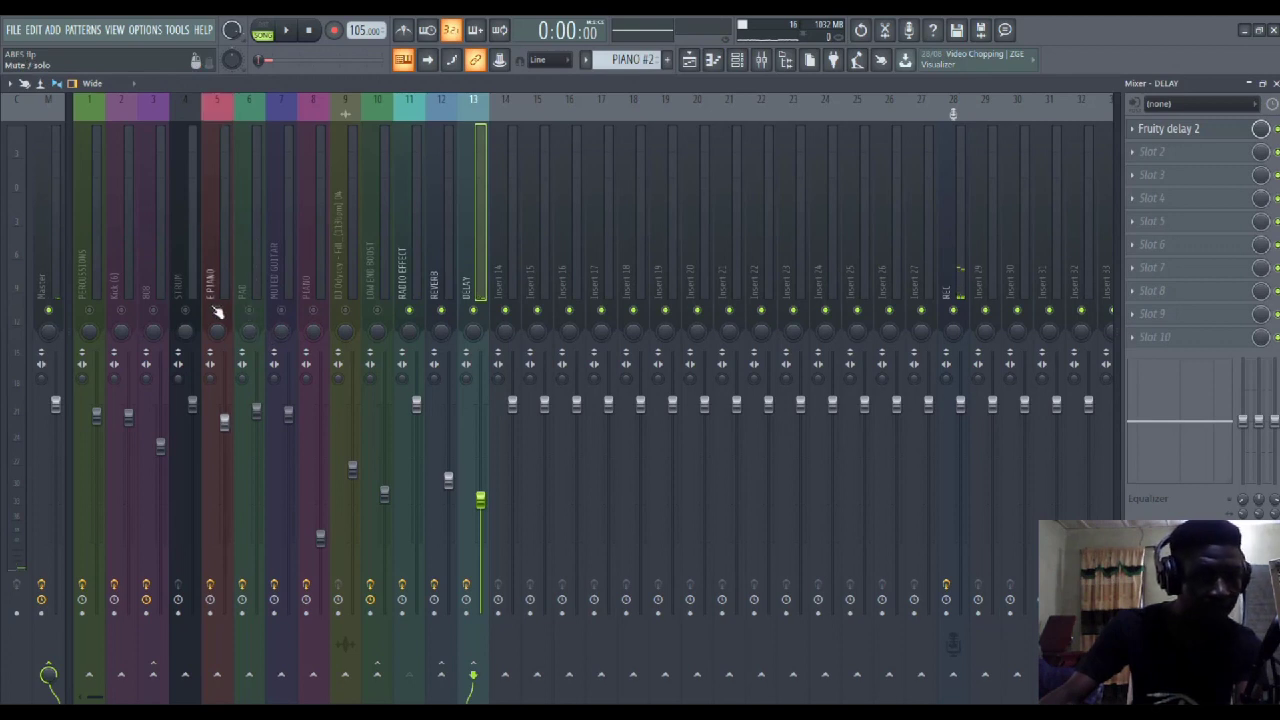
key("space")
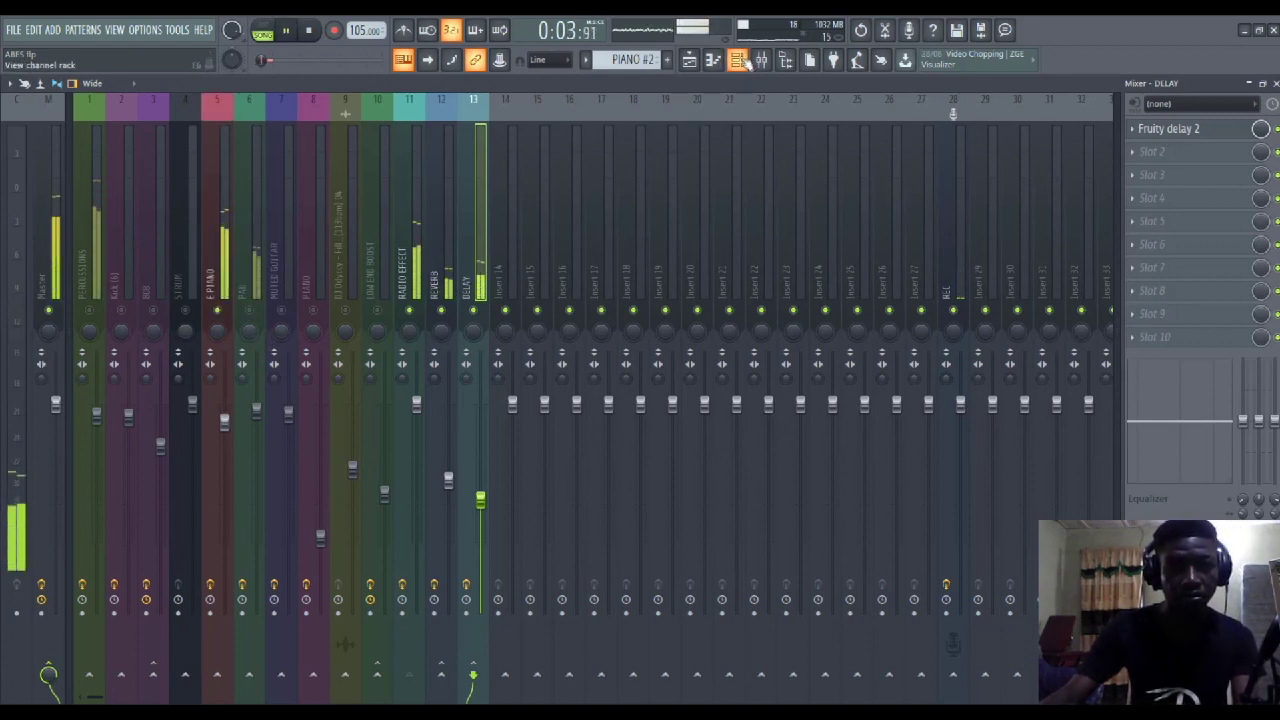
Display the Unsorted channel group in the channel rack
left_click(737, 60)
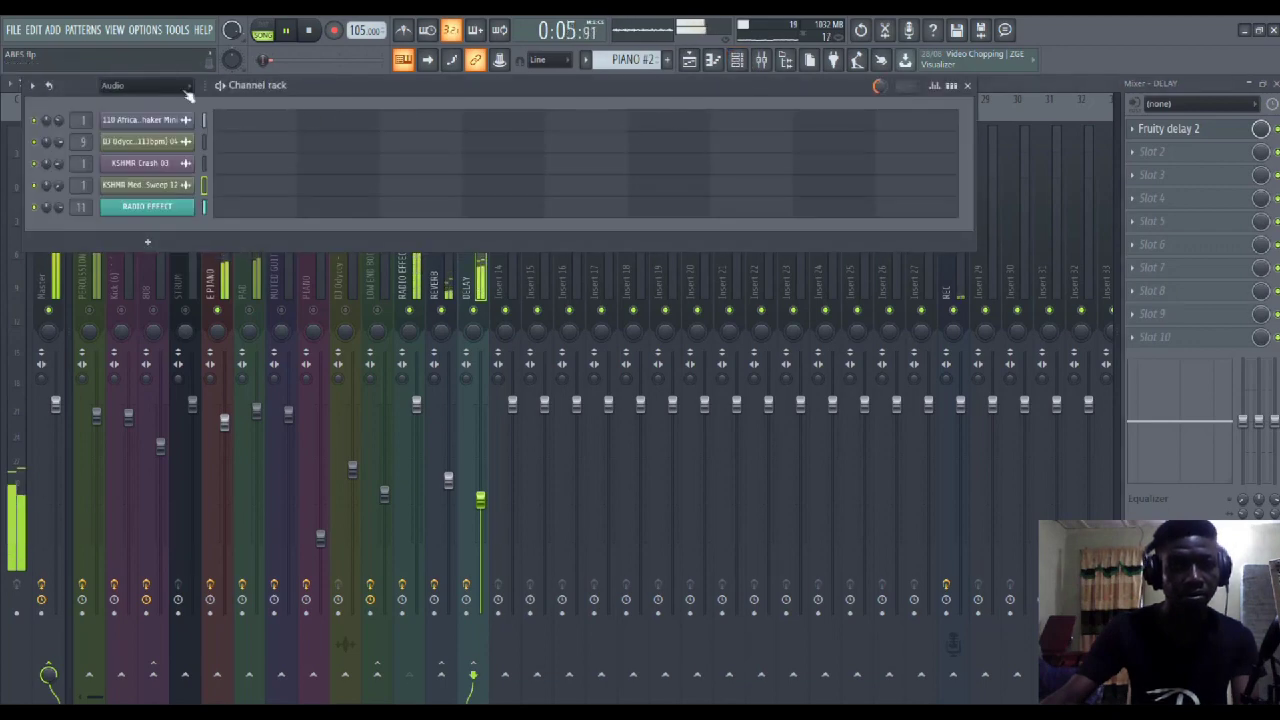
left_click(112, 85)
left_click(140, 134)
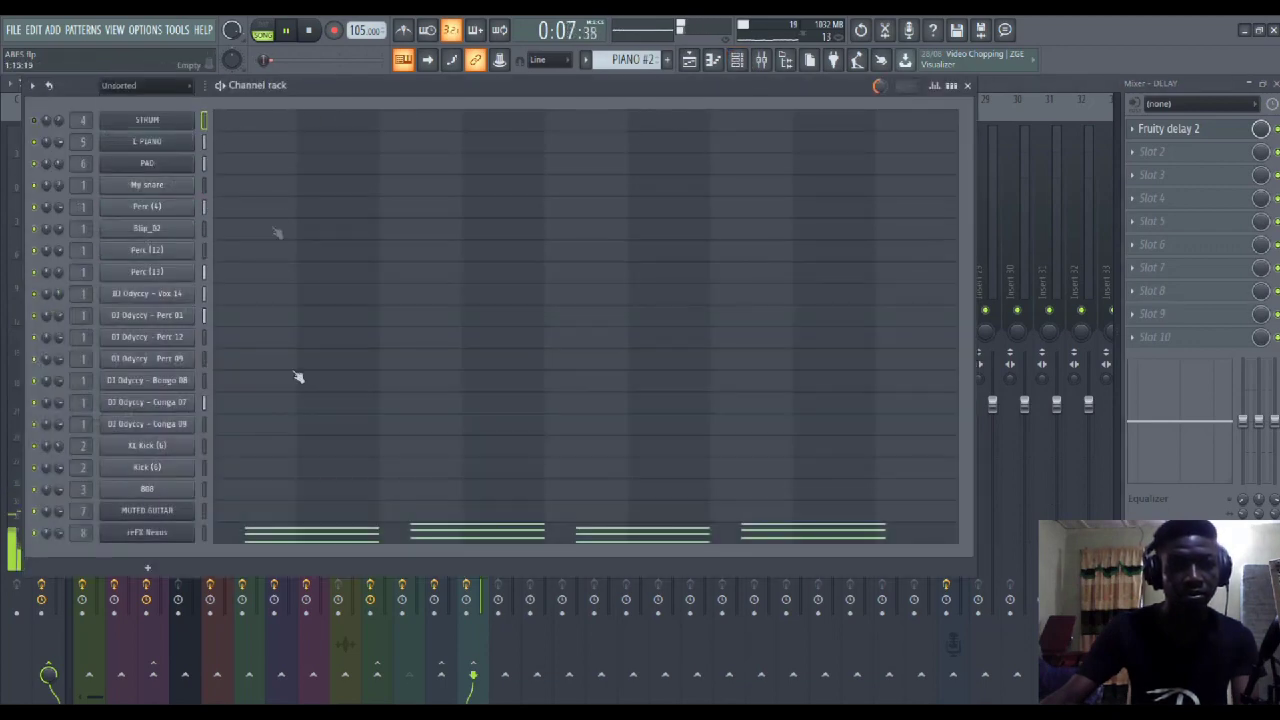
left_click(320, 533)
key("space")
left_click(46, 231)
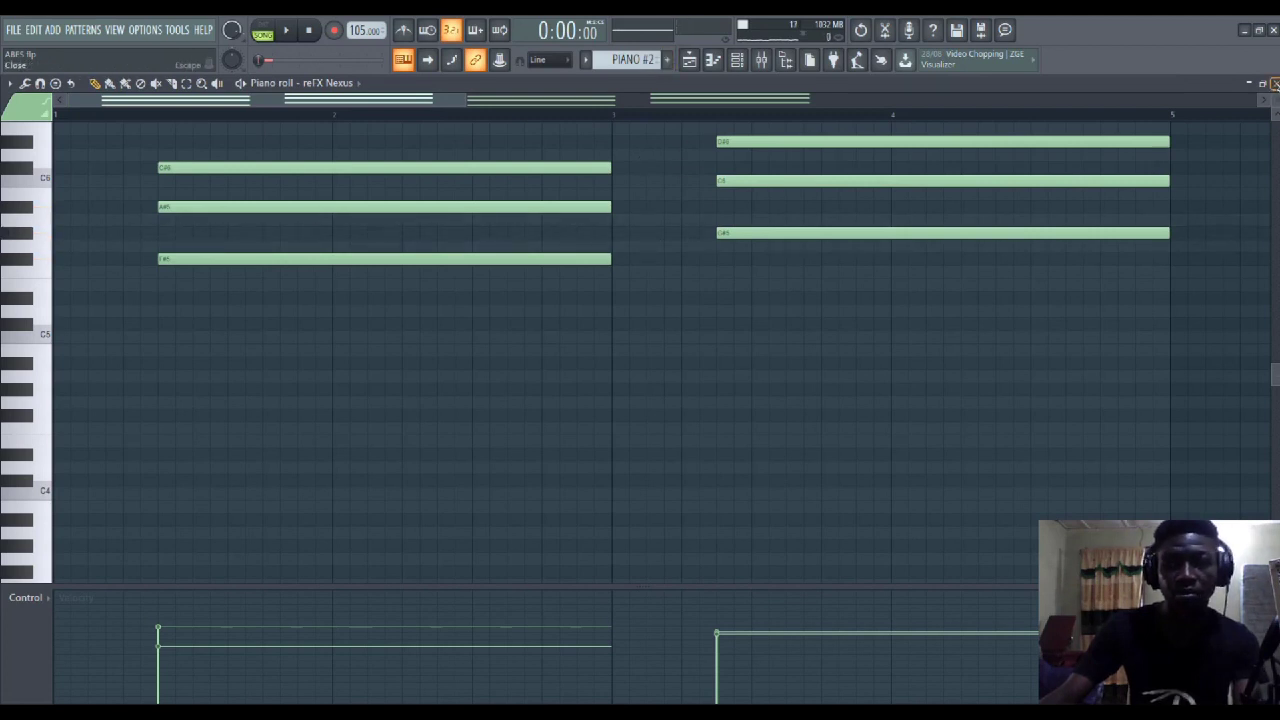
left_click(1275, 84)
Switch the active pattern to E PIANO
left_click(648, 62)
left_click(607, 99)
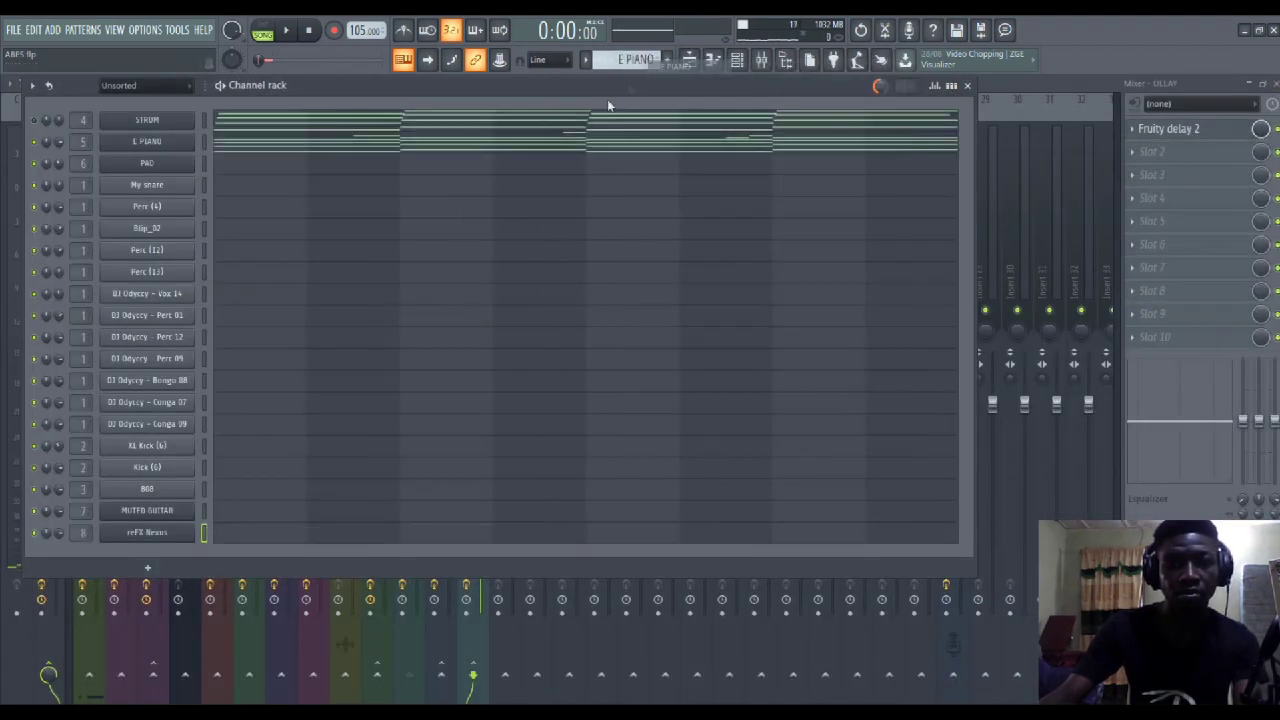
Examine the E PIANO chords in the piano roll and sound a few keys around C5 to identify the song's key
left_click(400, 141)
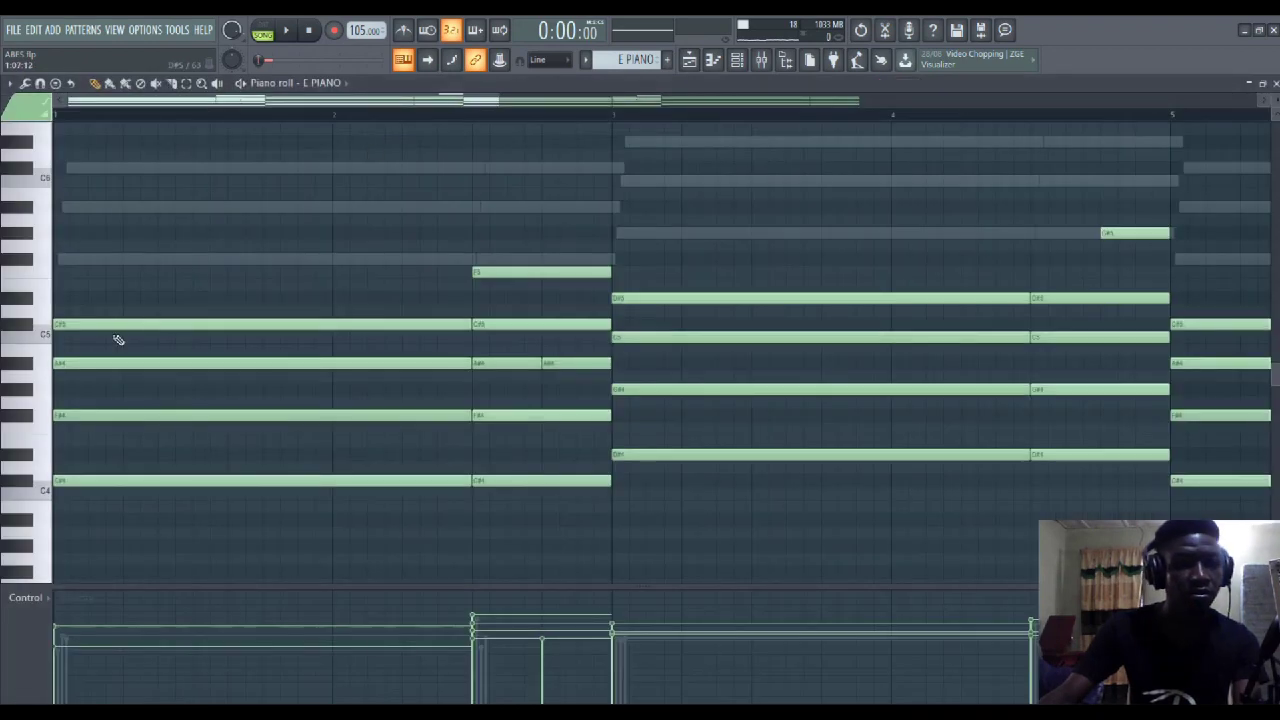
left_click(20, 364)
left_click(28, 328)
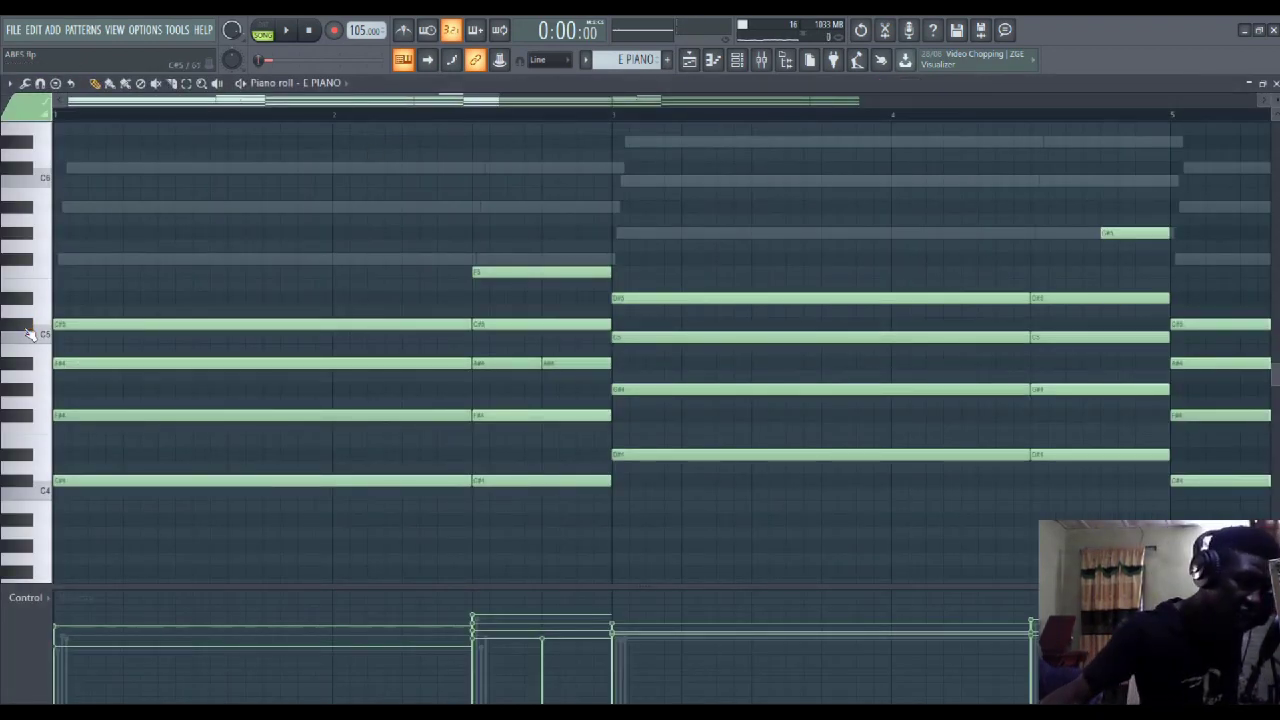
left_click(30, 334)
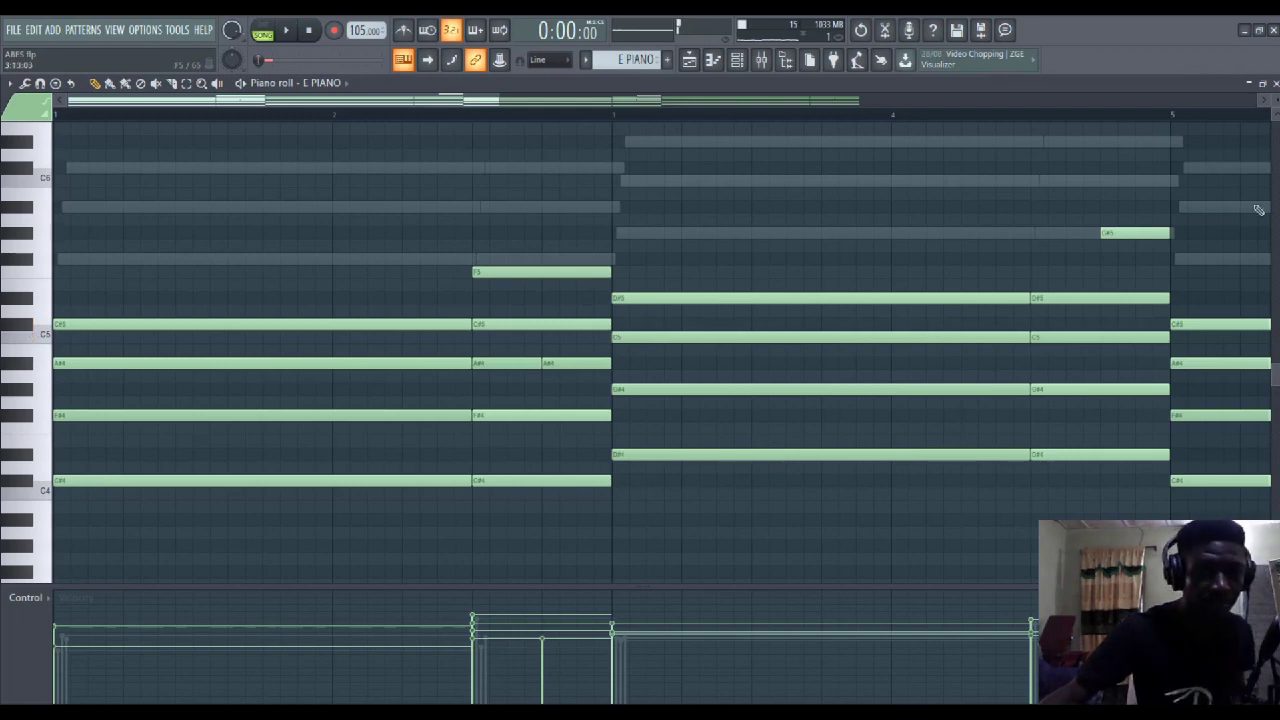
left_click(1275, 84)
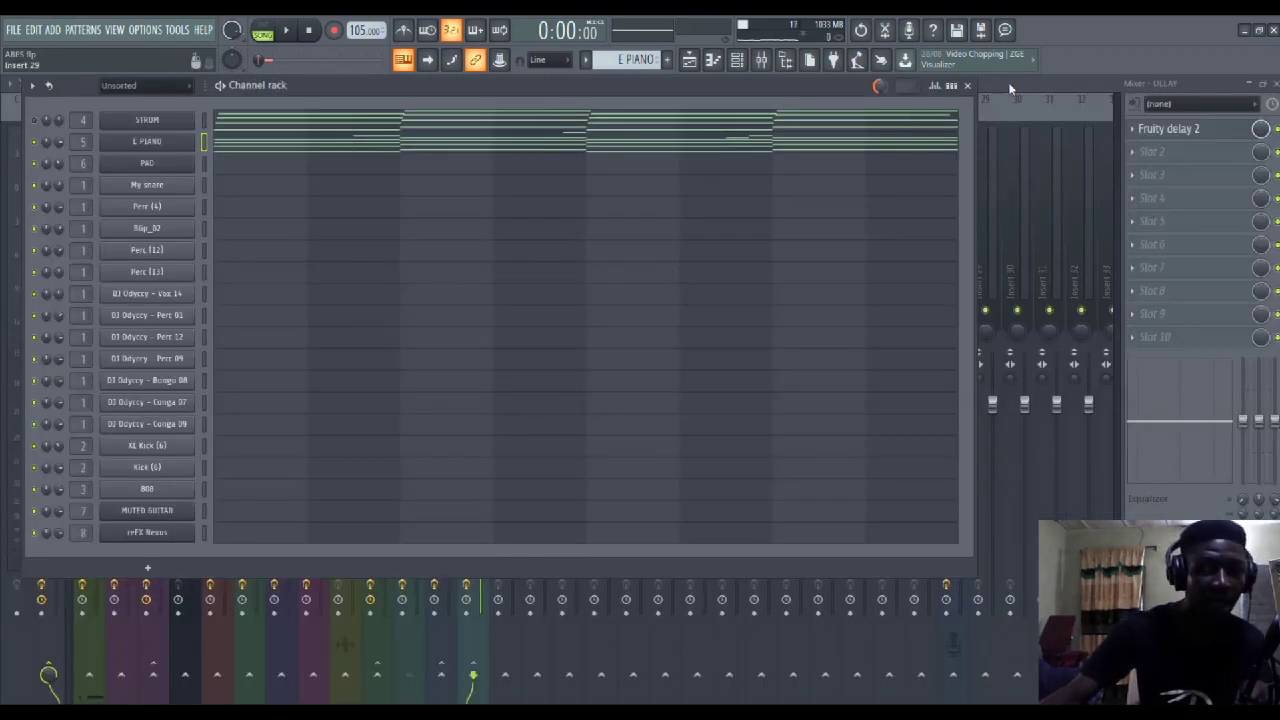
left_click(967, 85)
Load Auto-Tune EFX into the second effect slot of the RADIO EFFECT mixer track
left_click(415, 230)
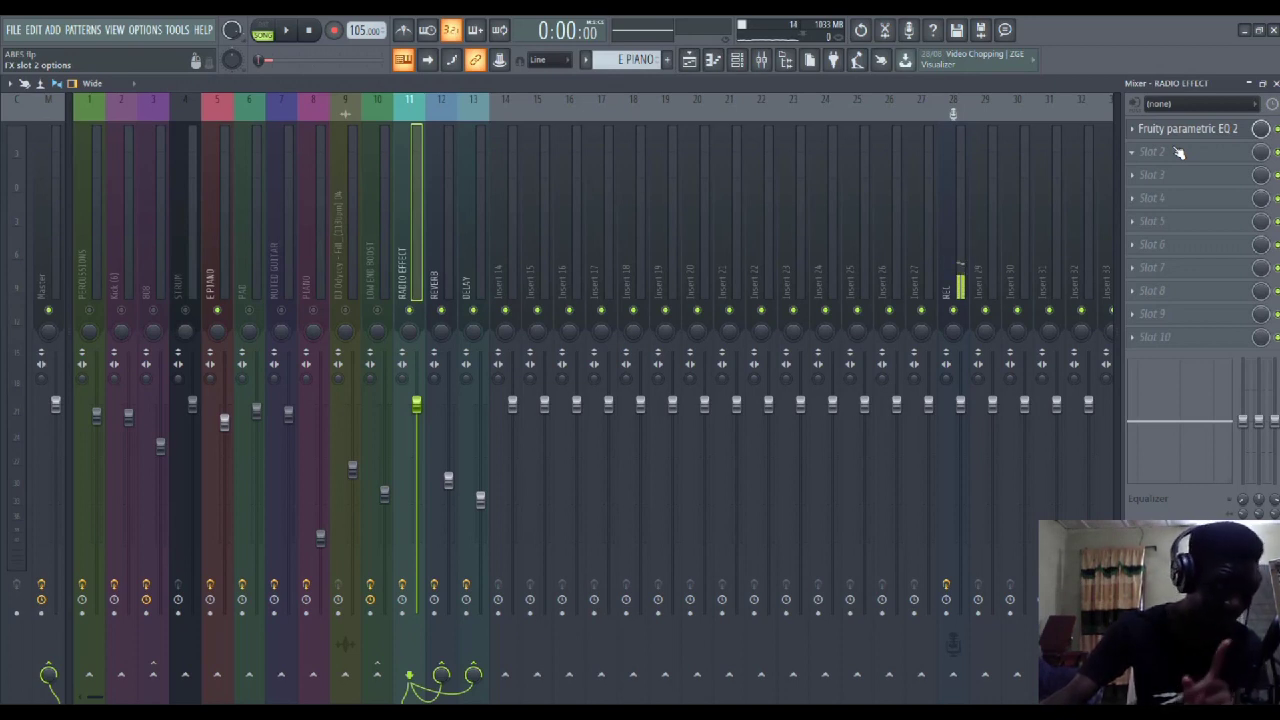
left_click(1176, 154)
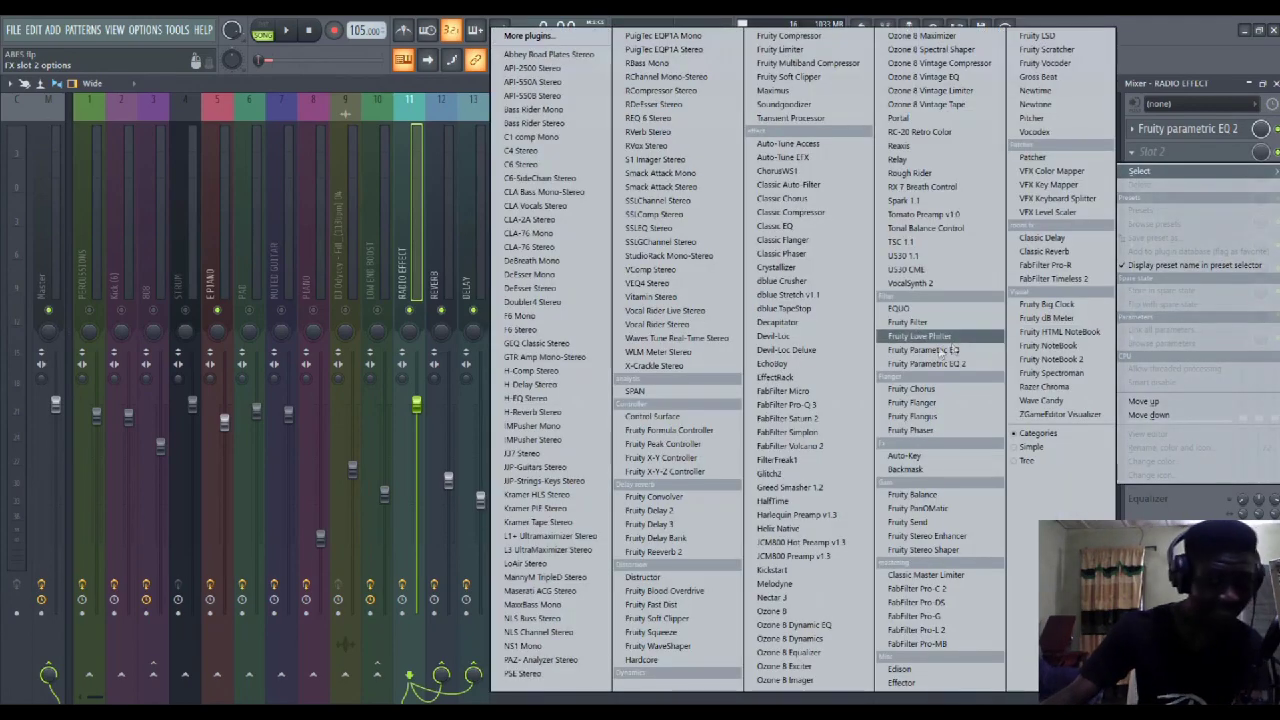
left_click(815, 158)
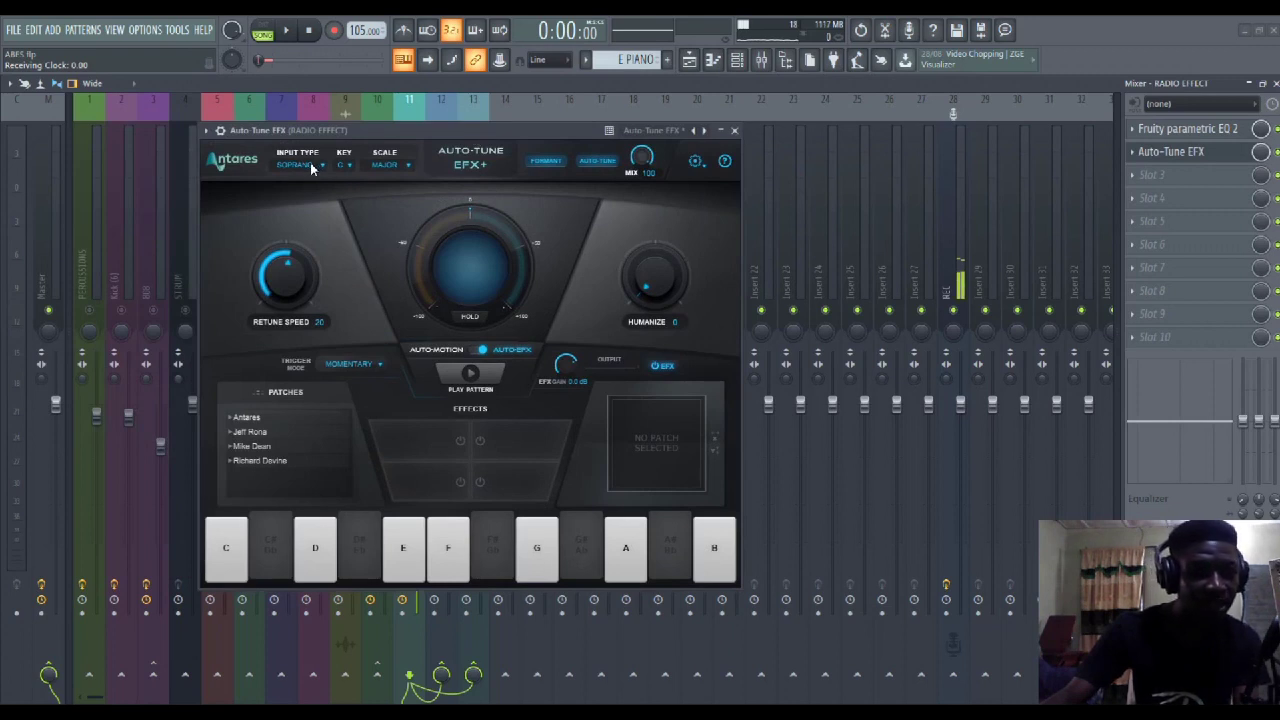
Set the Auto-Tune EFX input type to Alto/Tenor and its key to Db, keeping the scale on Major
left_click(300, 165)
left_click(321, 197)
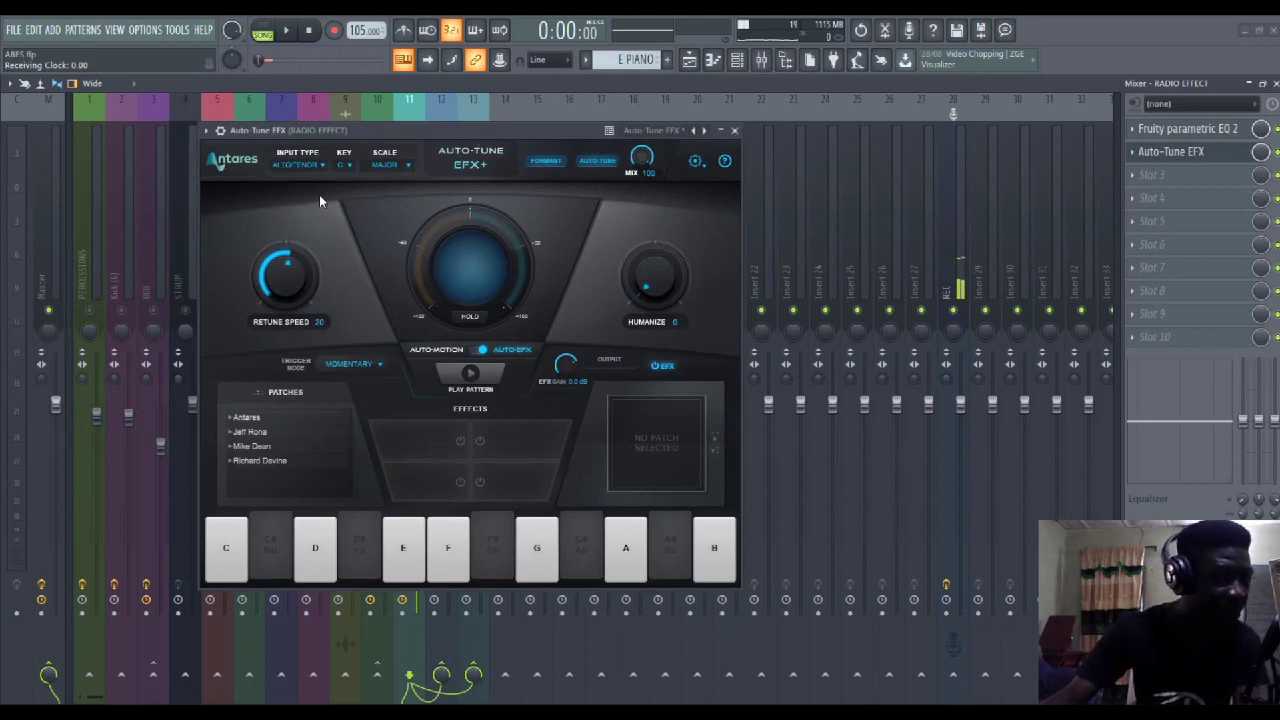
left_click(344, 165)
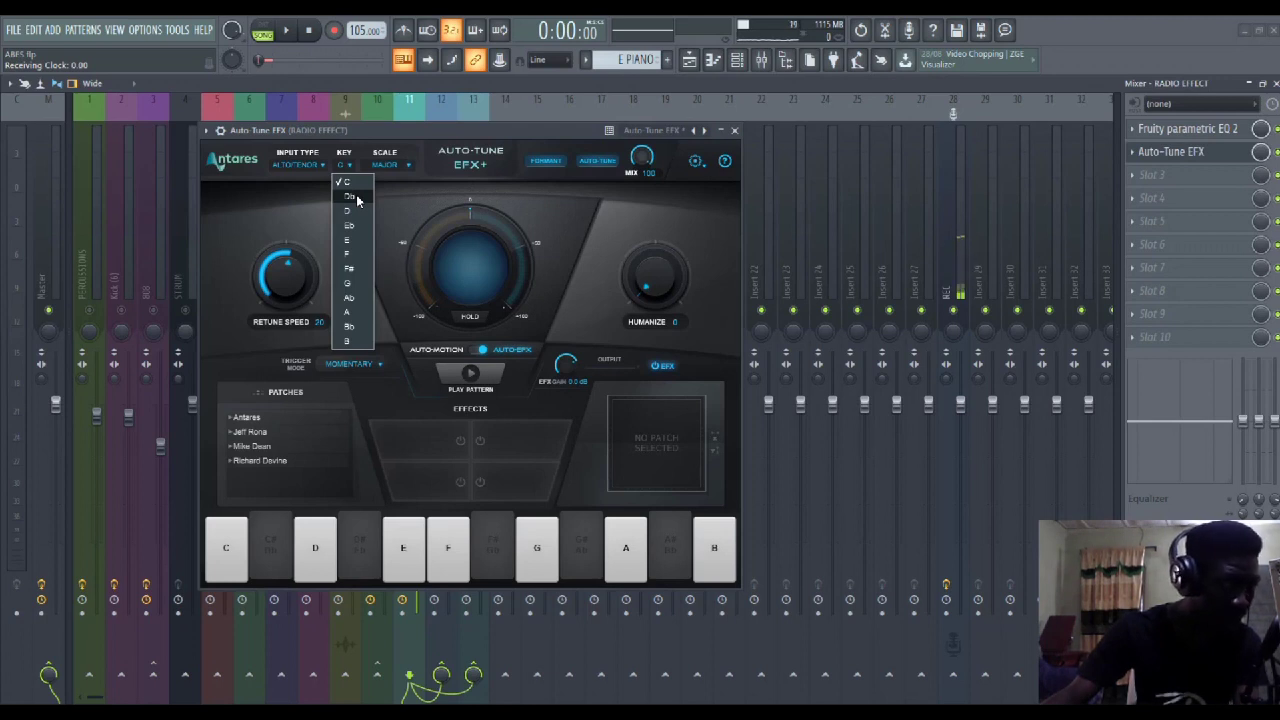
left_click(357, 197)
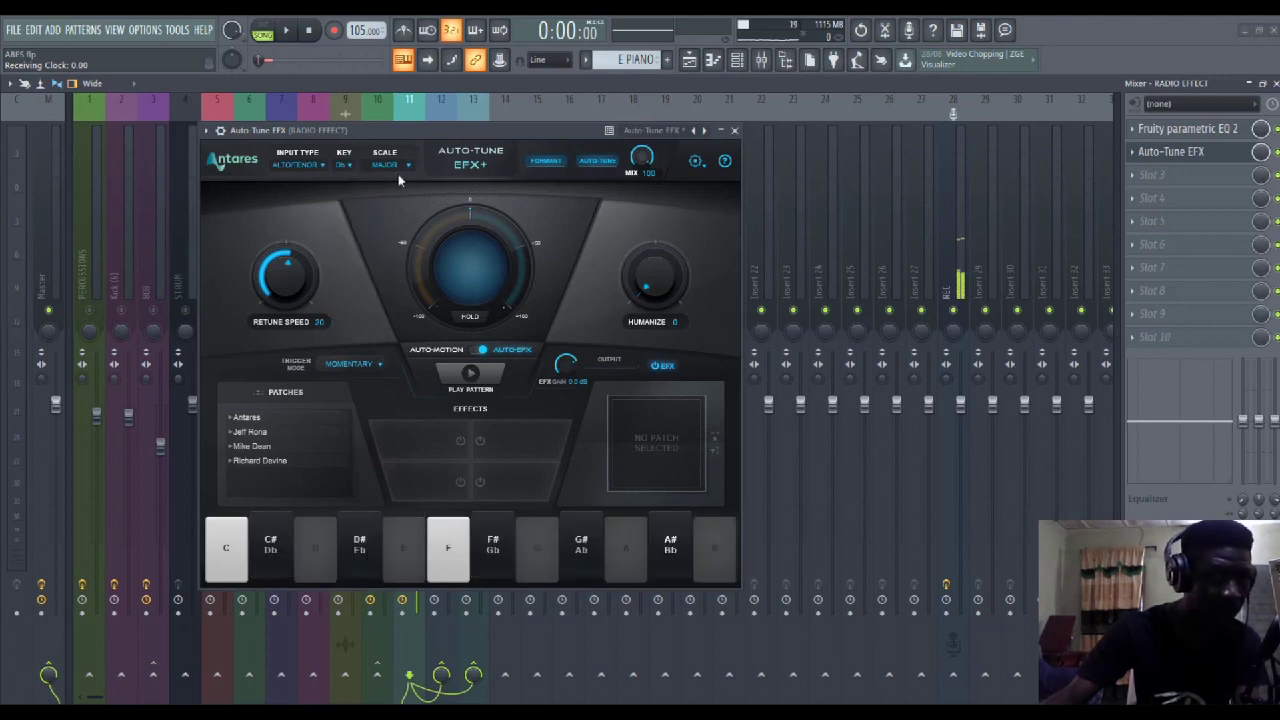
left_click(399, 168)
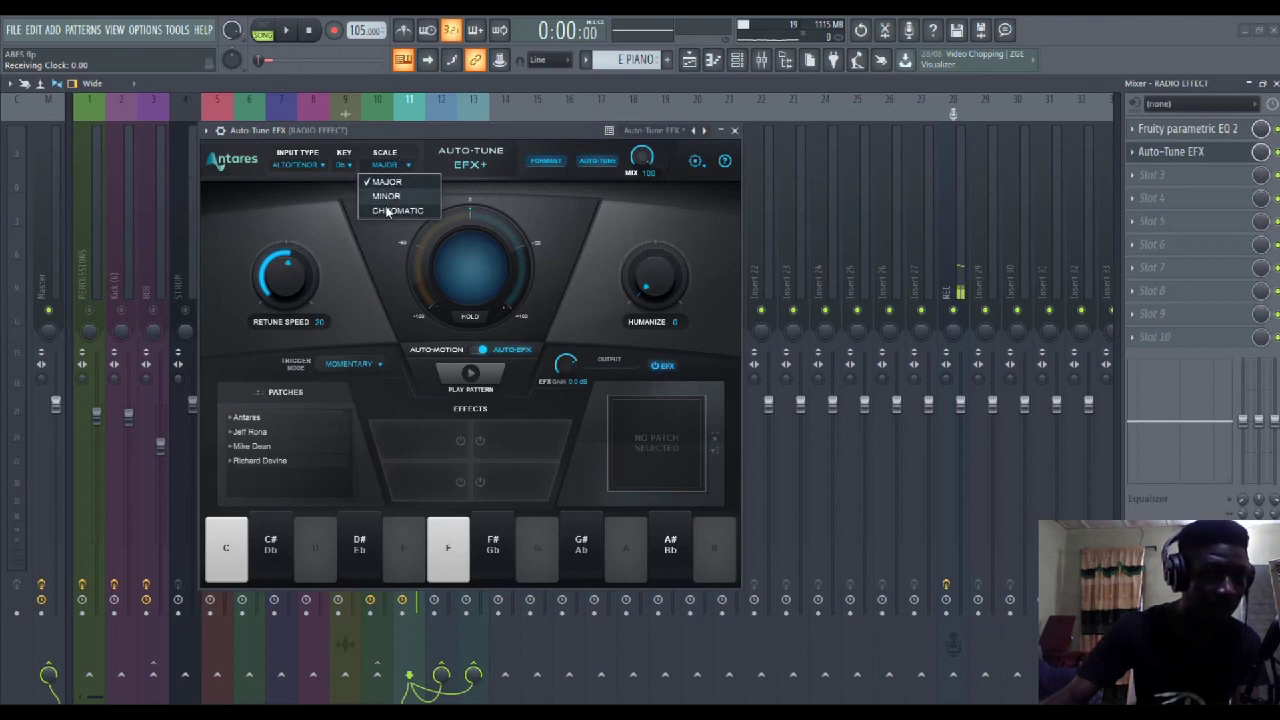
left_click(327, 218)
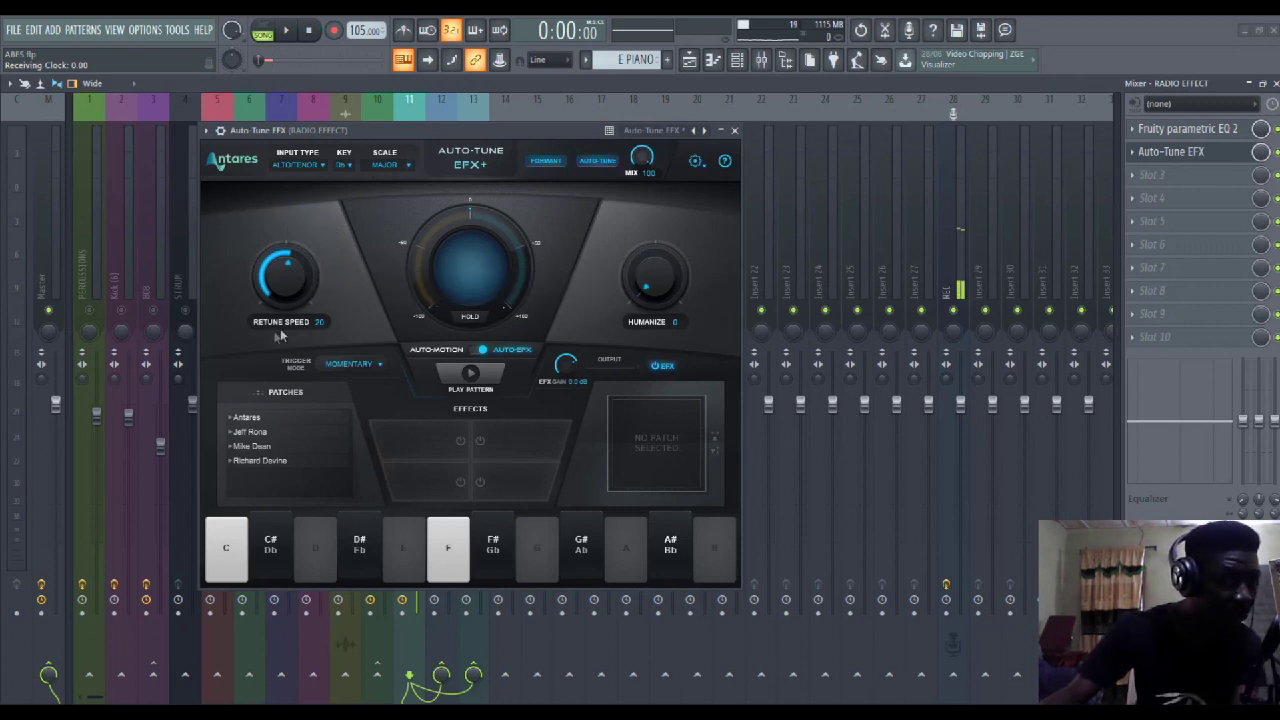
Play the intro and set the Auto-Tune EFX retune speed to 0
left_click(287, 31)
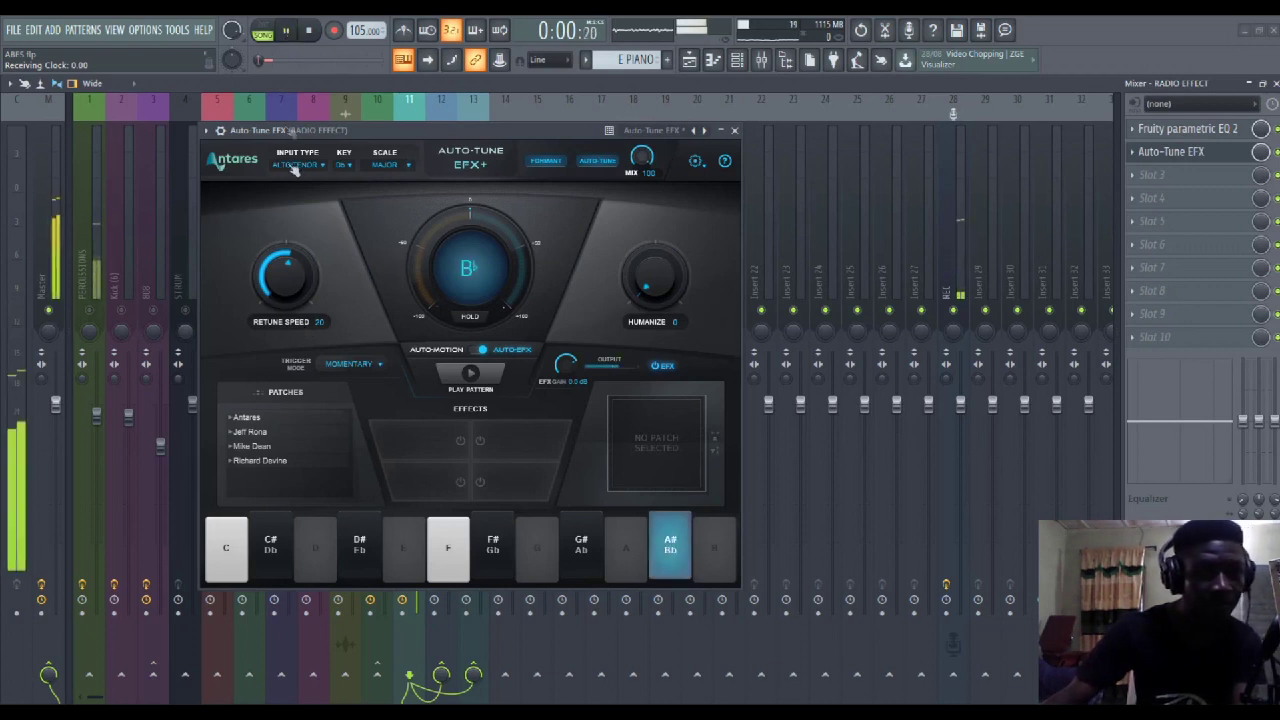
scroll(286, 248, "down", 2)
left_click_drag(286, 248, 319, 102)
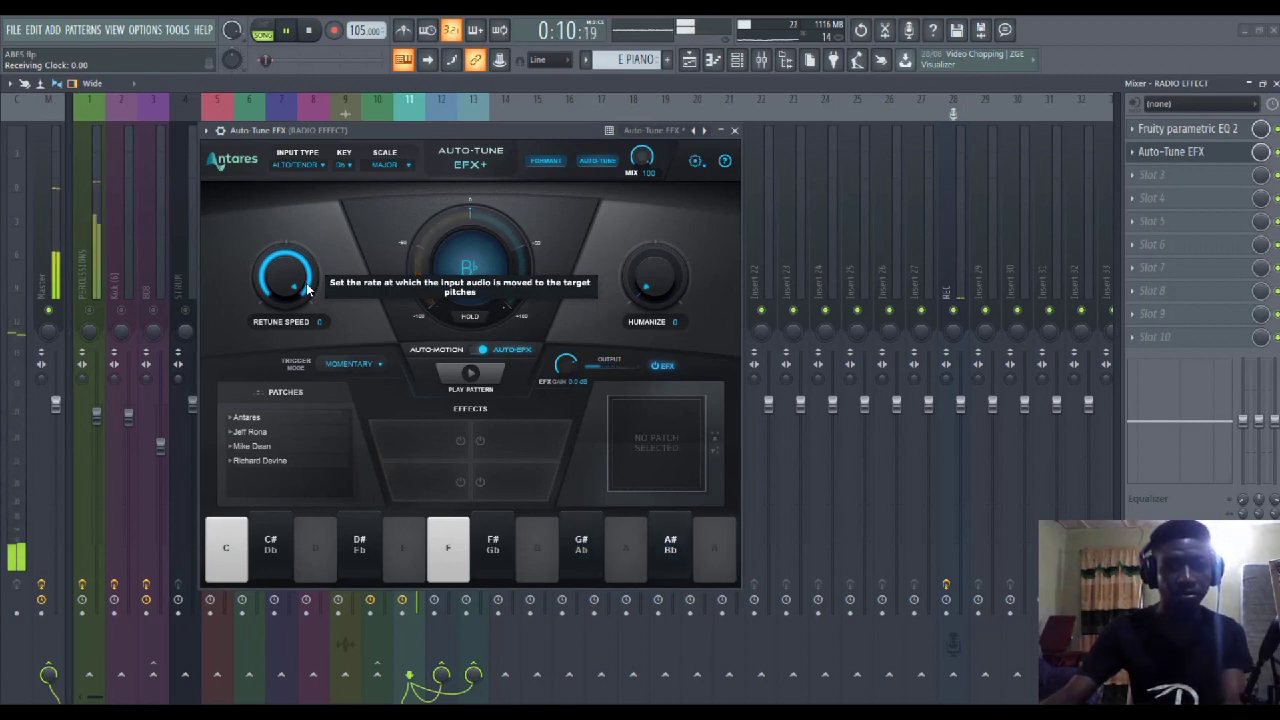
Check the RADIO EFFECT track's Fruity parametric EQ 2 curve and audition the intro with Auto-Tune EFX active
left_click(1160, 128)
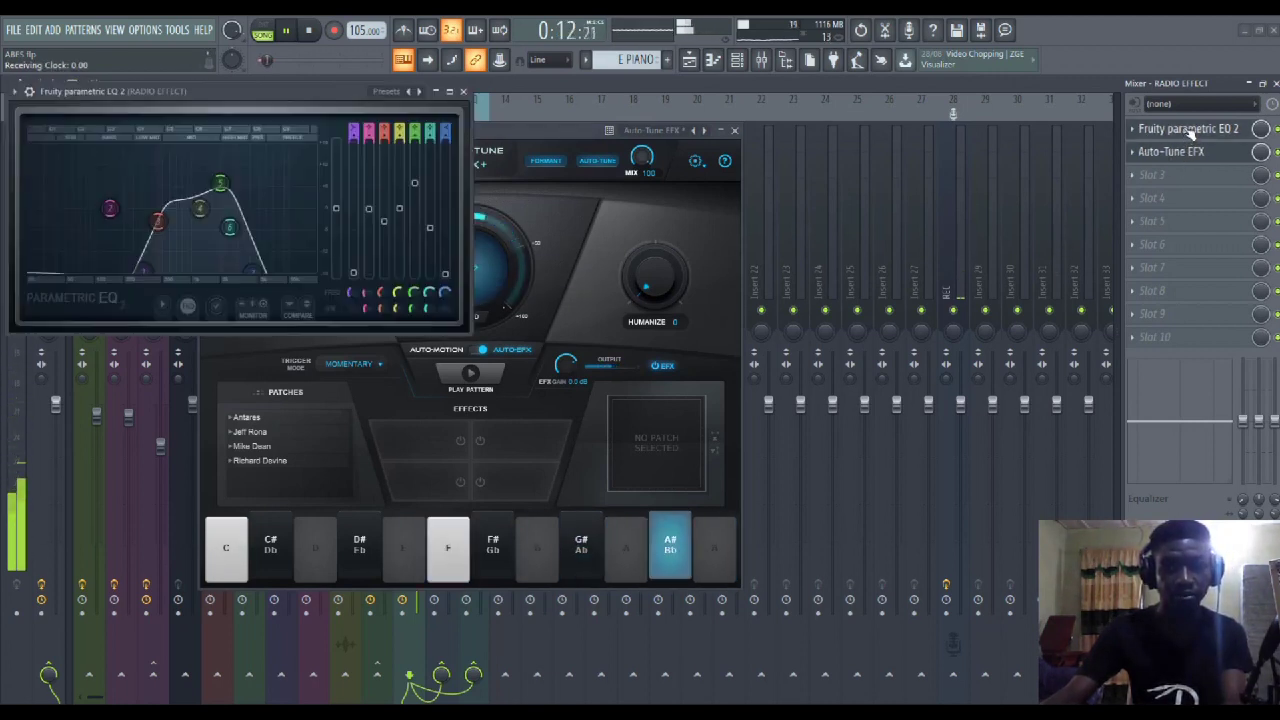
left_click(464, 91)
left_click_drag(483, 130, 701, 117)
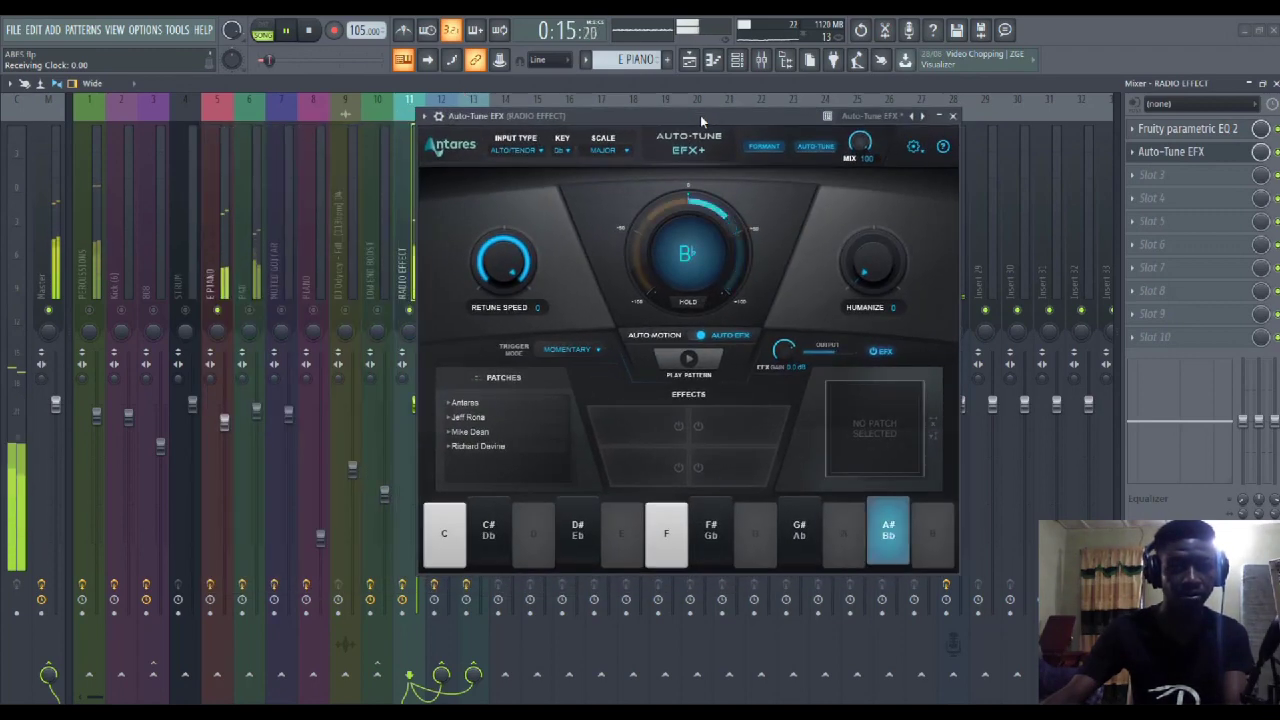
left_click(953, 117)
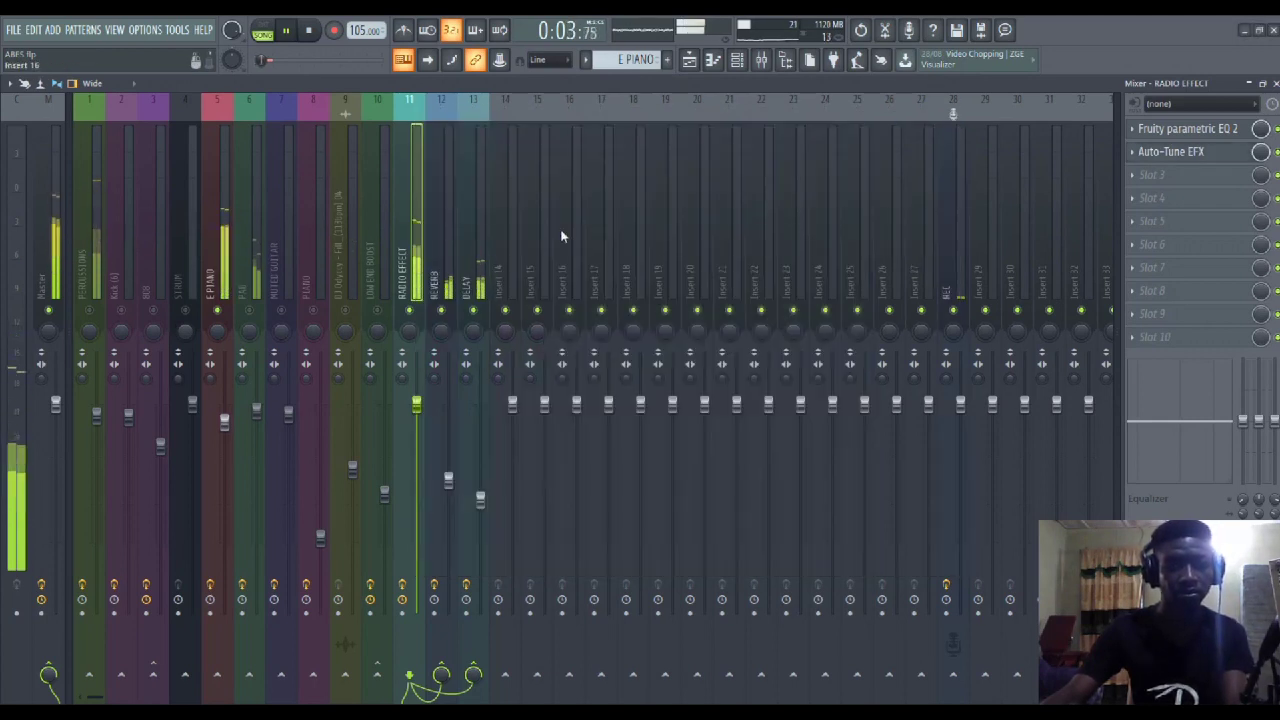
key("space")
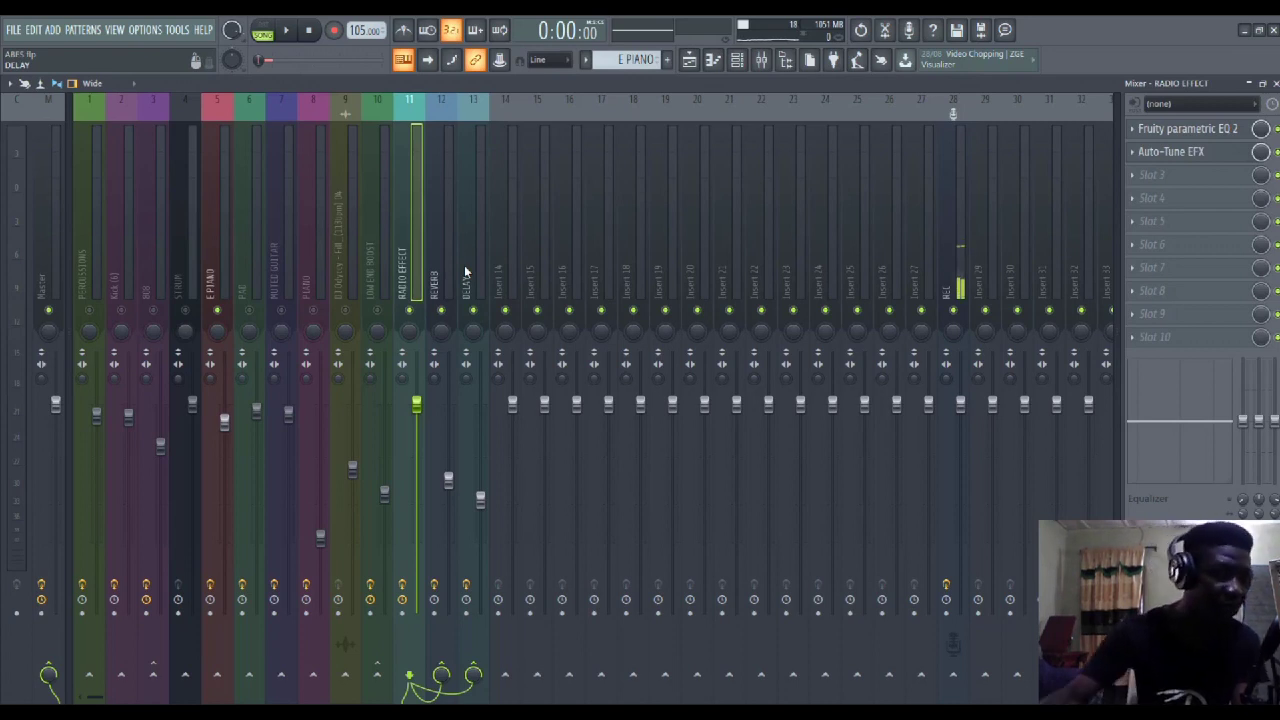
Mute the DELAY mixer track and briefly audition the intro without it
left_click(480, 323)
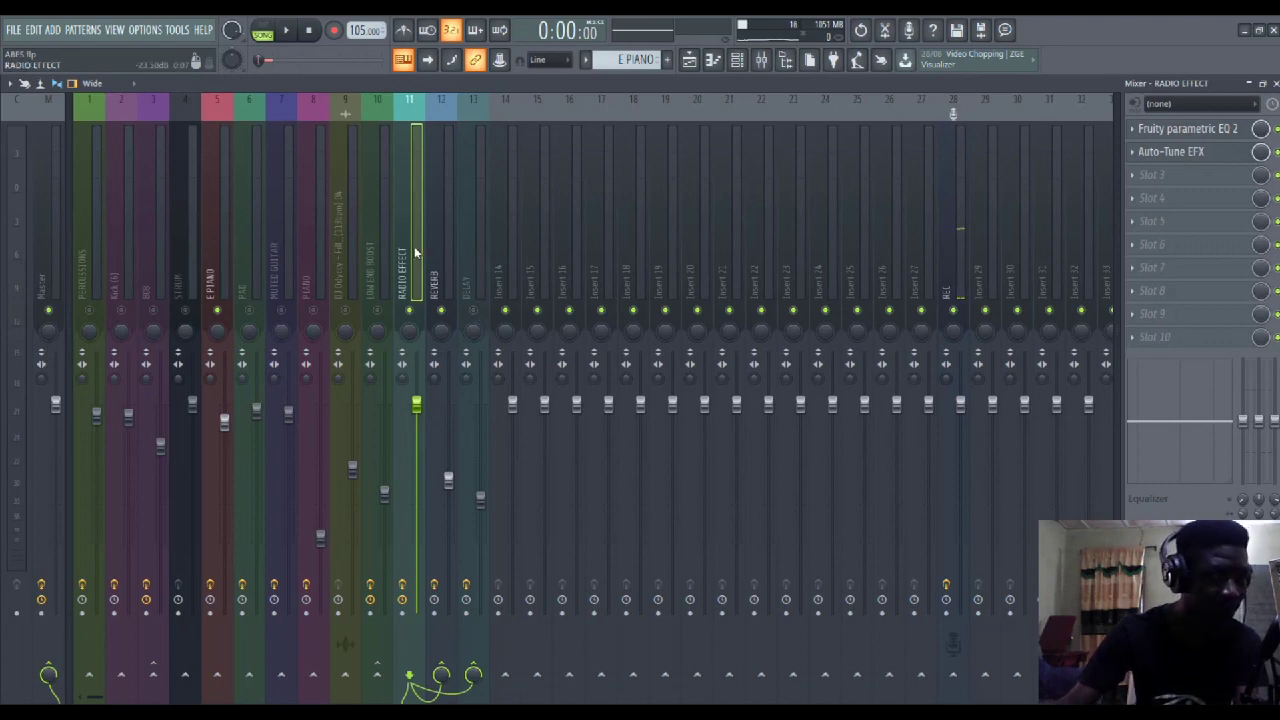
key("space")
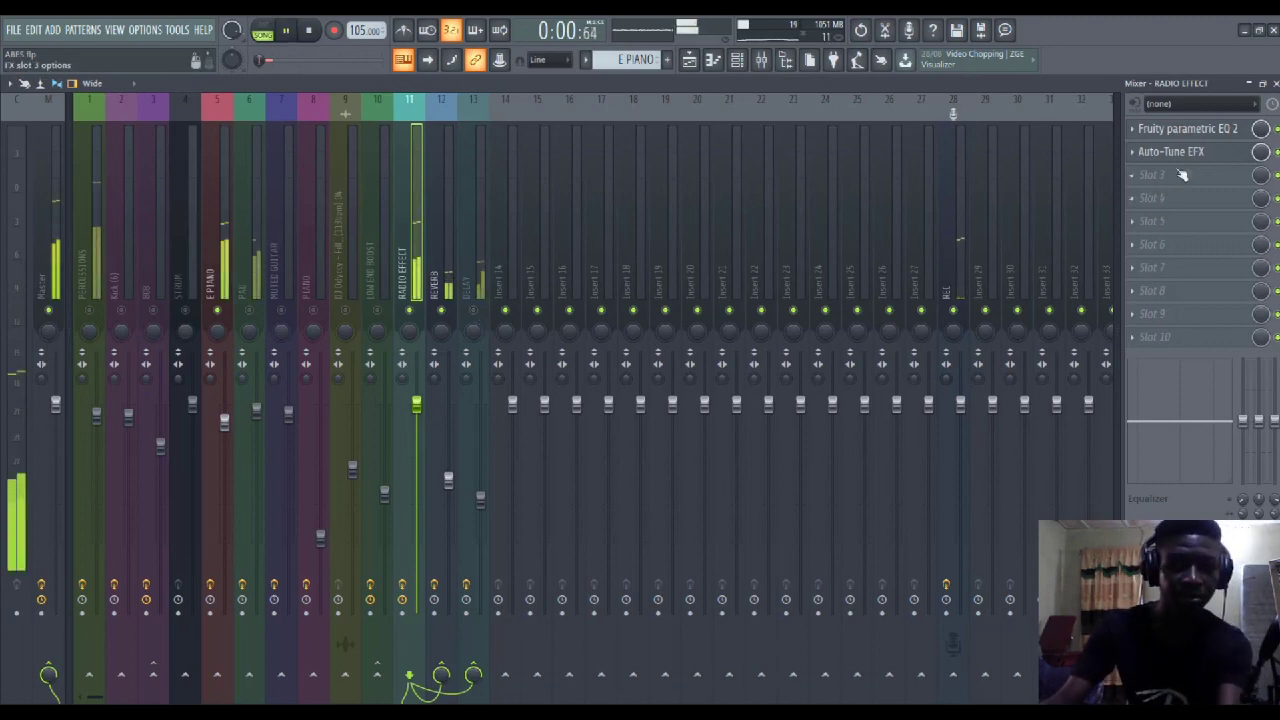
key("space")
Add a Fruity Formula Controller to the third effect slot of the RADIO EFFECT track and move its window clear of that track
left_click(1152, 175)
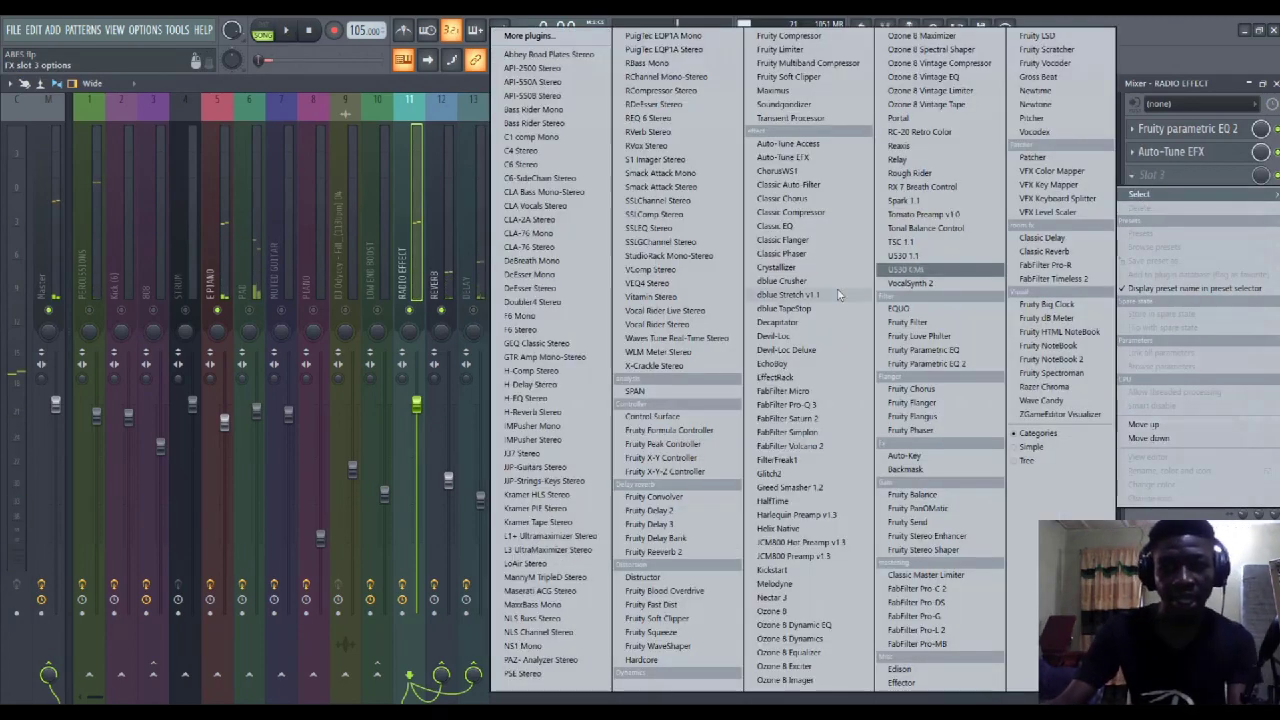
left_click(675, 431)
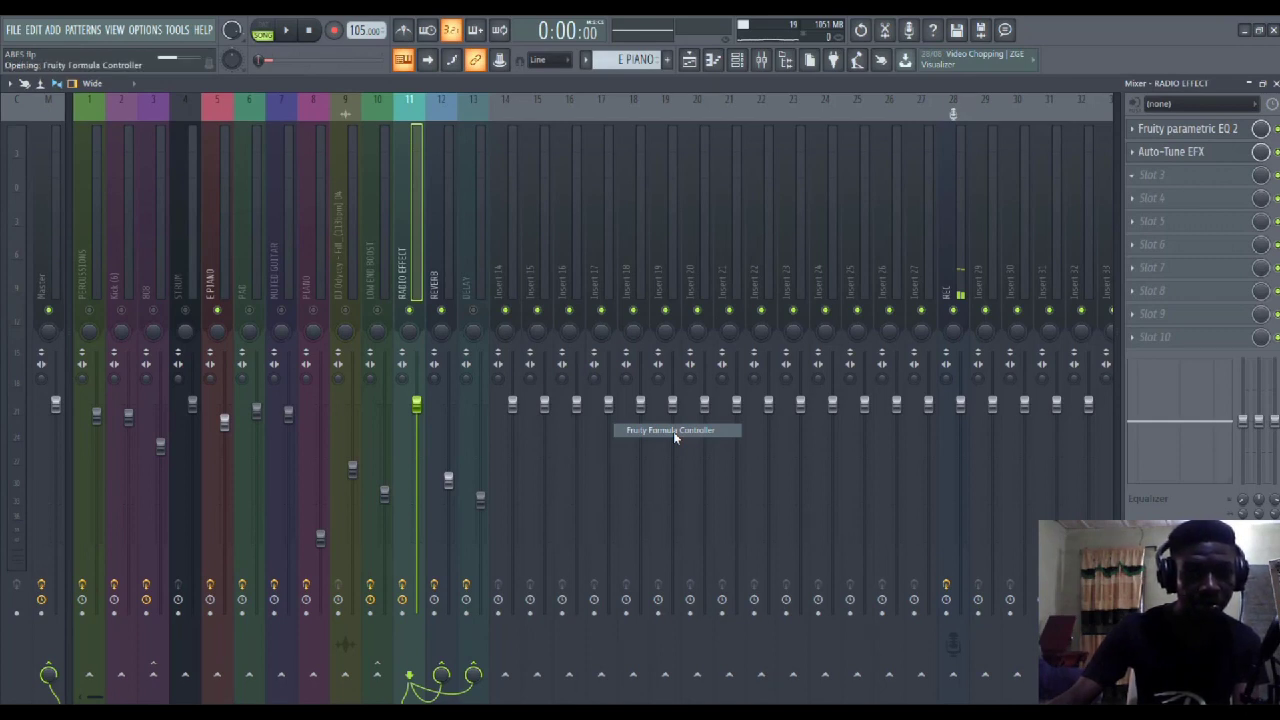
left_click_drag(277, 136, 745, 156)
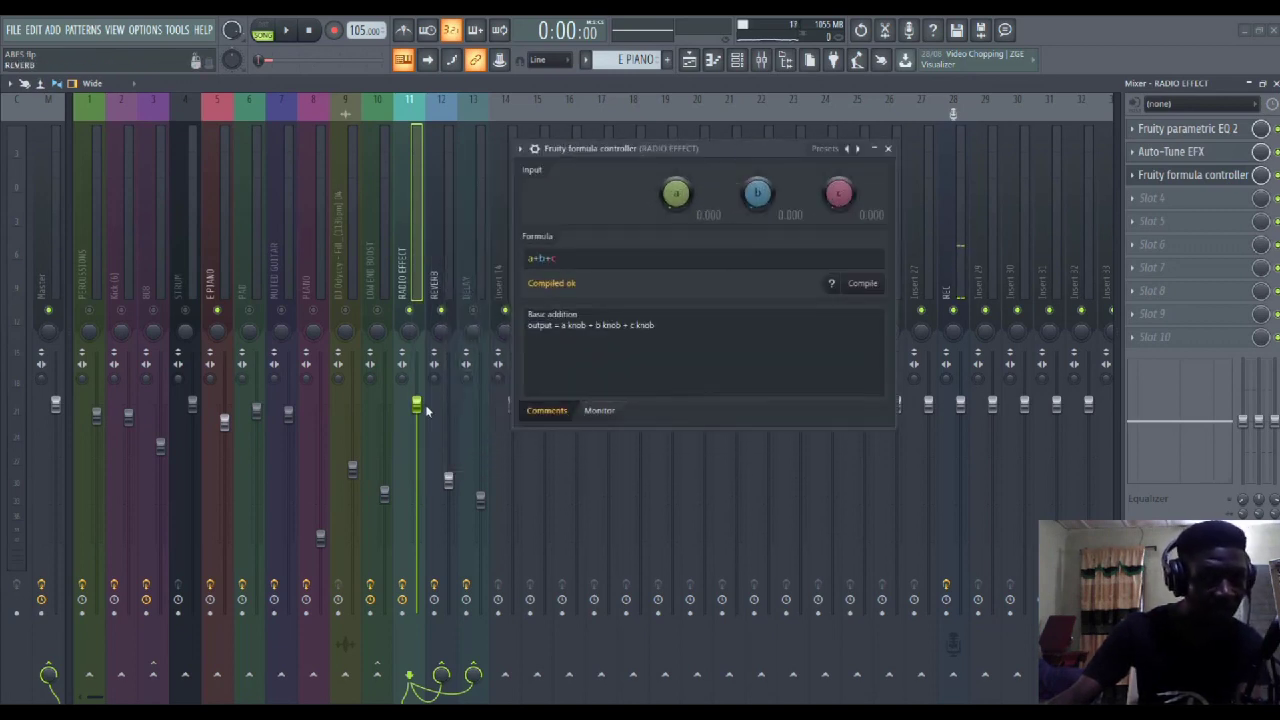
Link the RADIO EFFECT track's panning to the internal controller Formula ctrl - Out
right_click(407, 337)
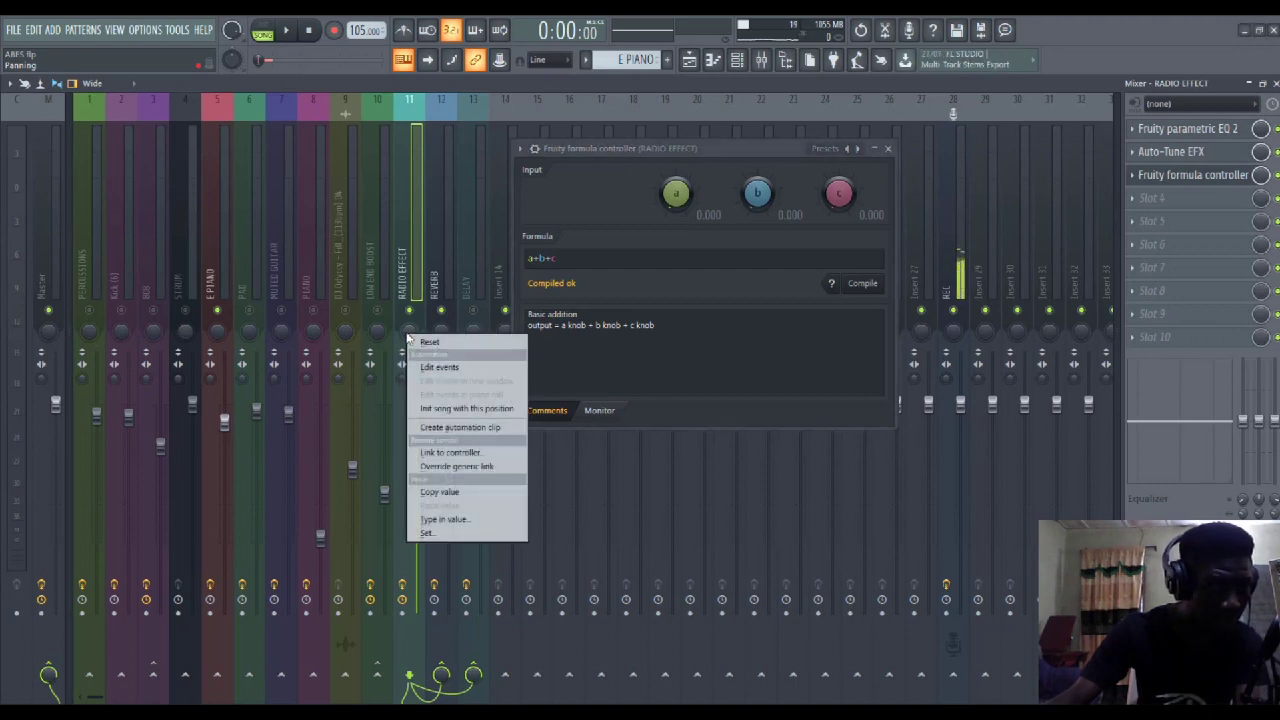
left_click(469, 455)
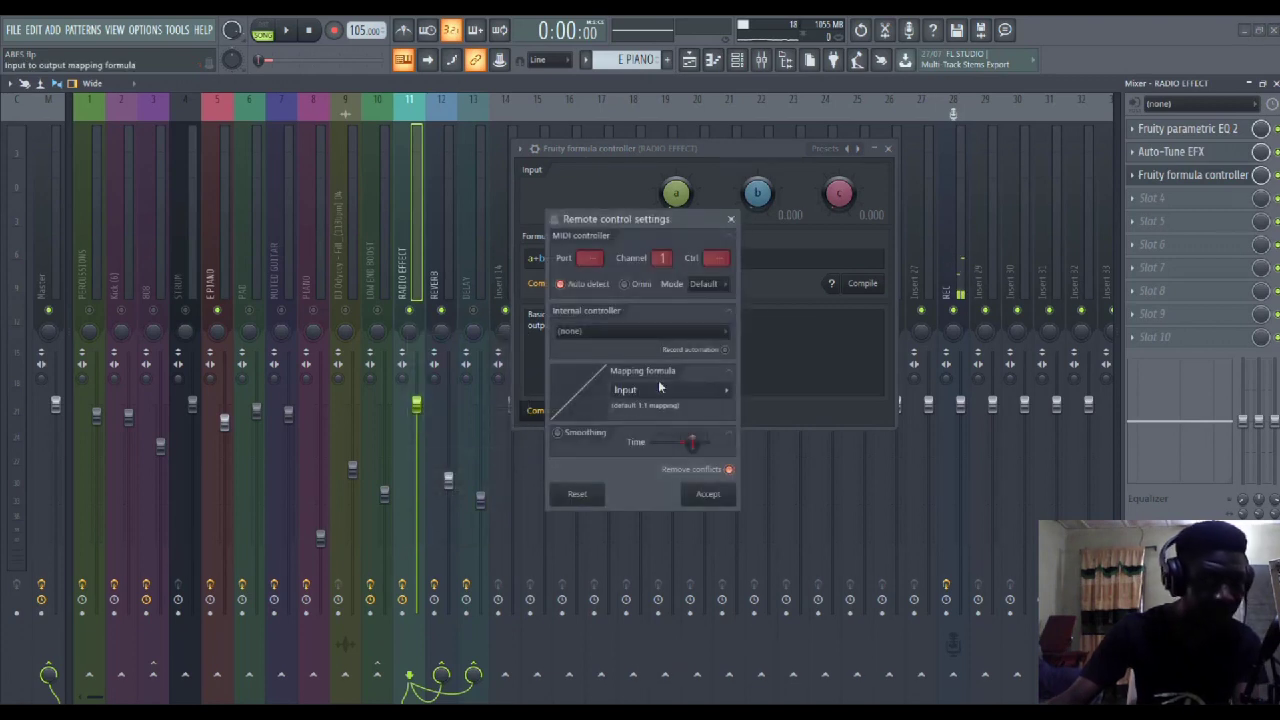
left_click(643, 335)
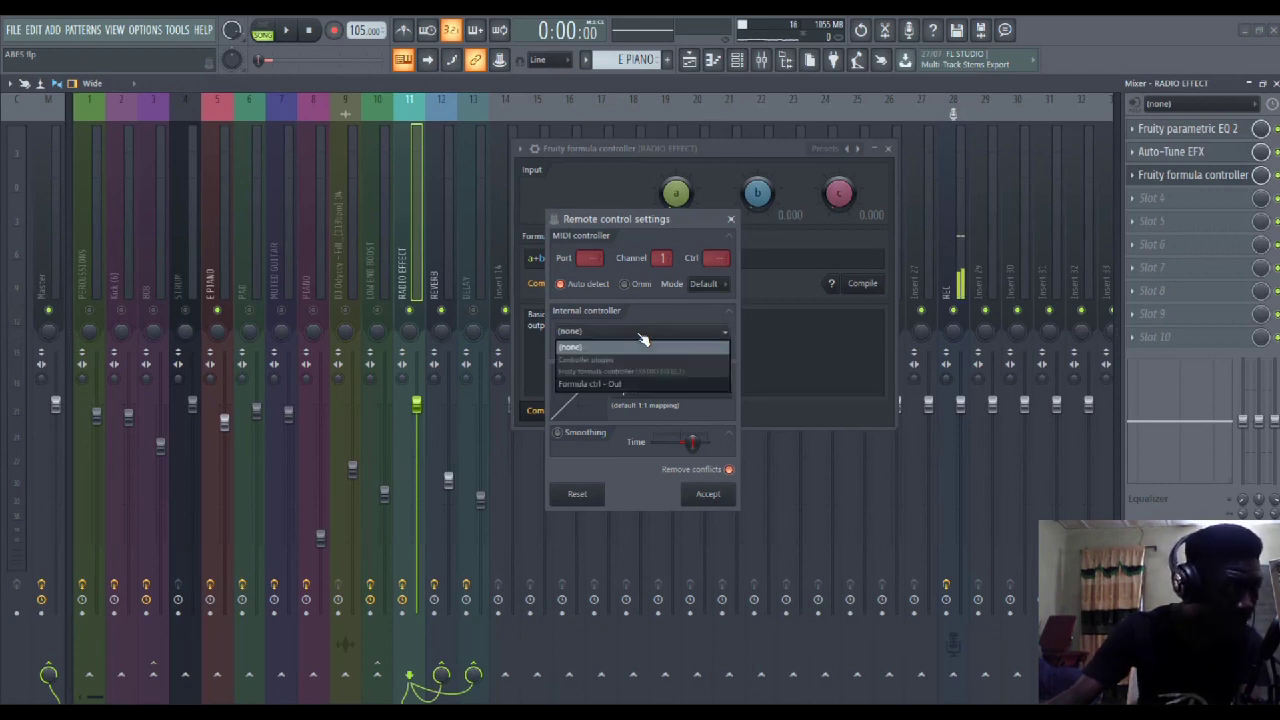
left_click(617, 387)
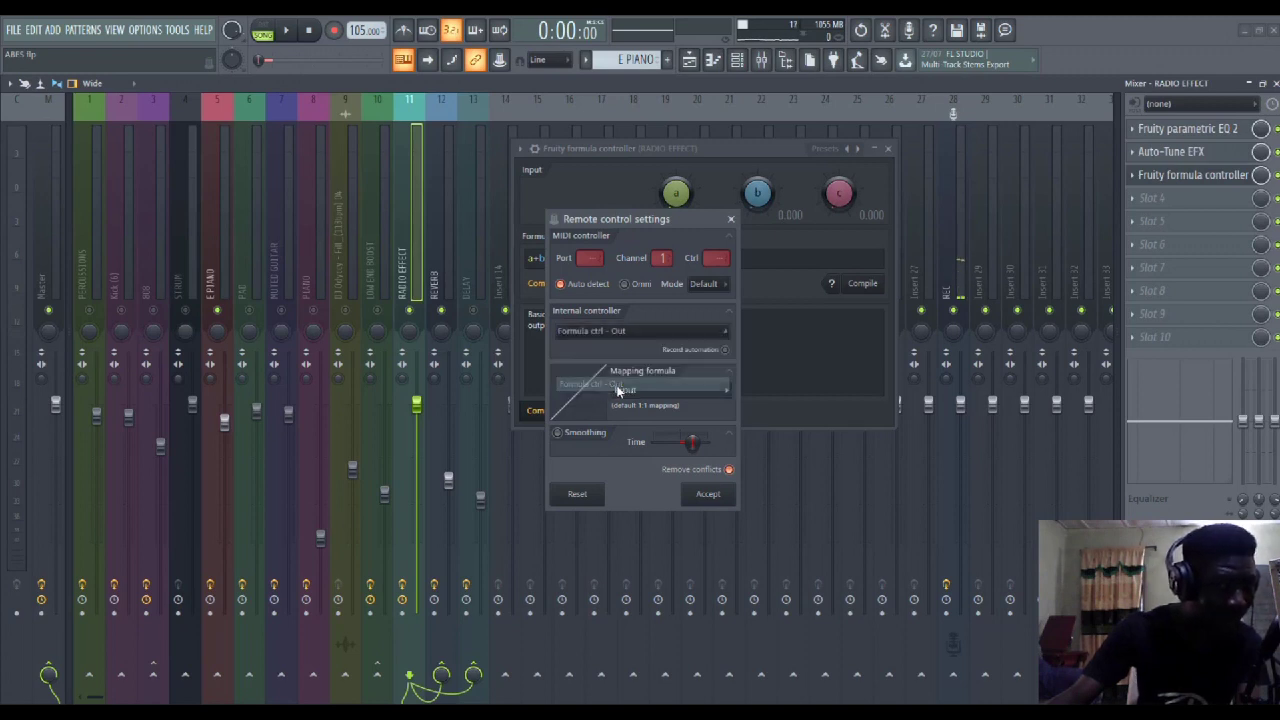
left_click(708, 495)
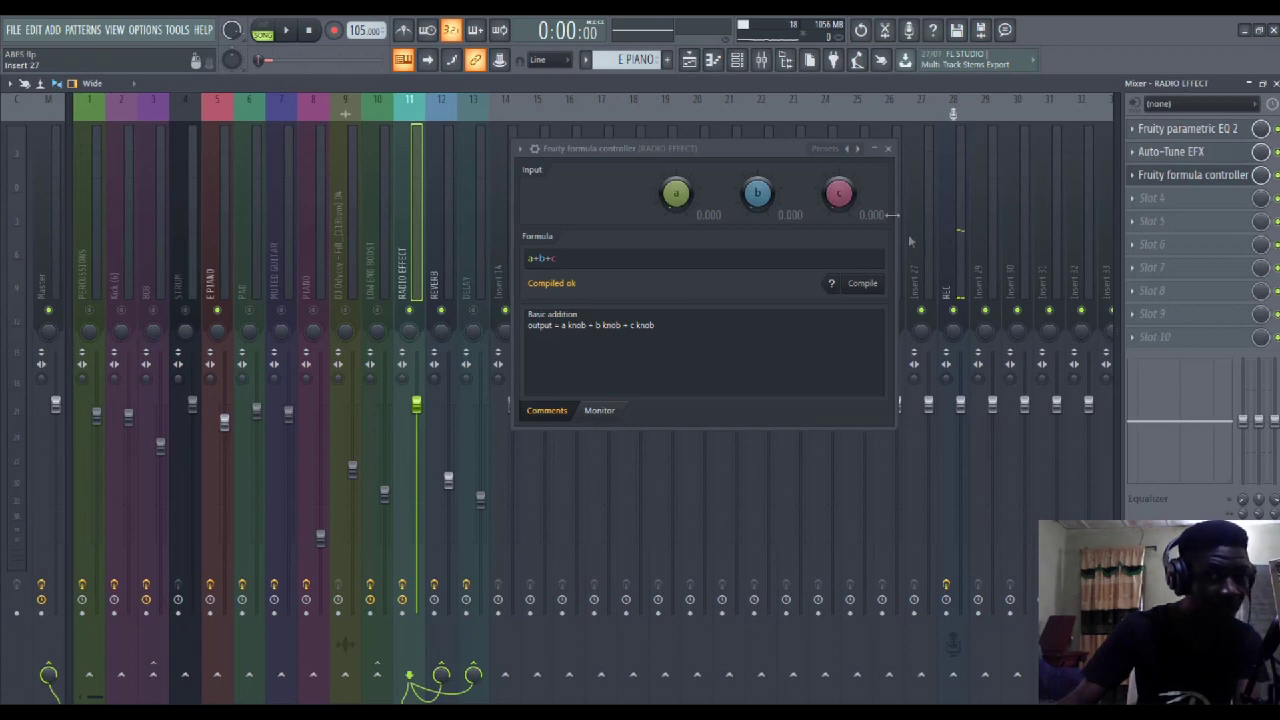
Apply the 3 steps LFO preset to the Fruity formula controller and audition the automated panning on the intro
left_click(858, 149)
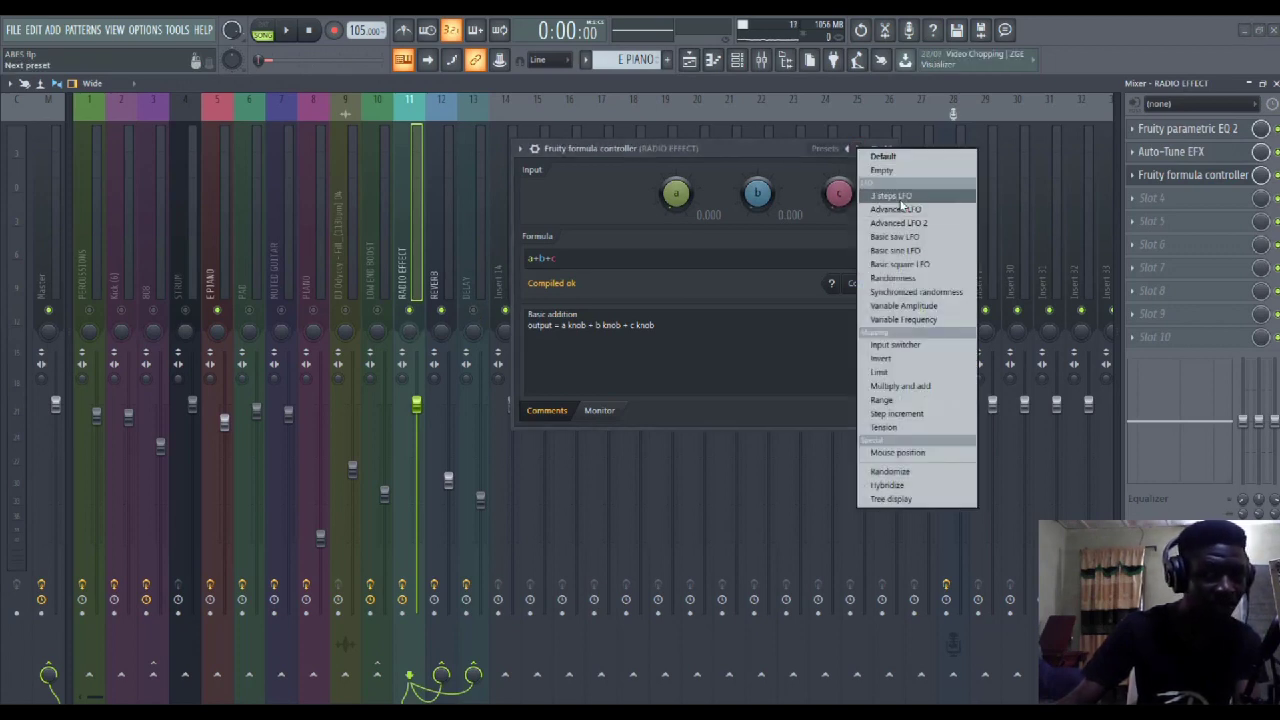
left_click(899, 196)
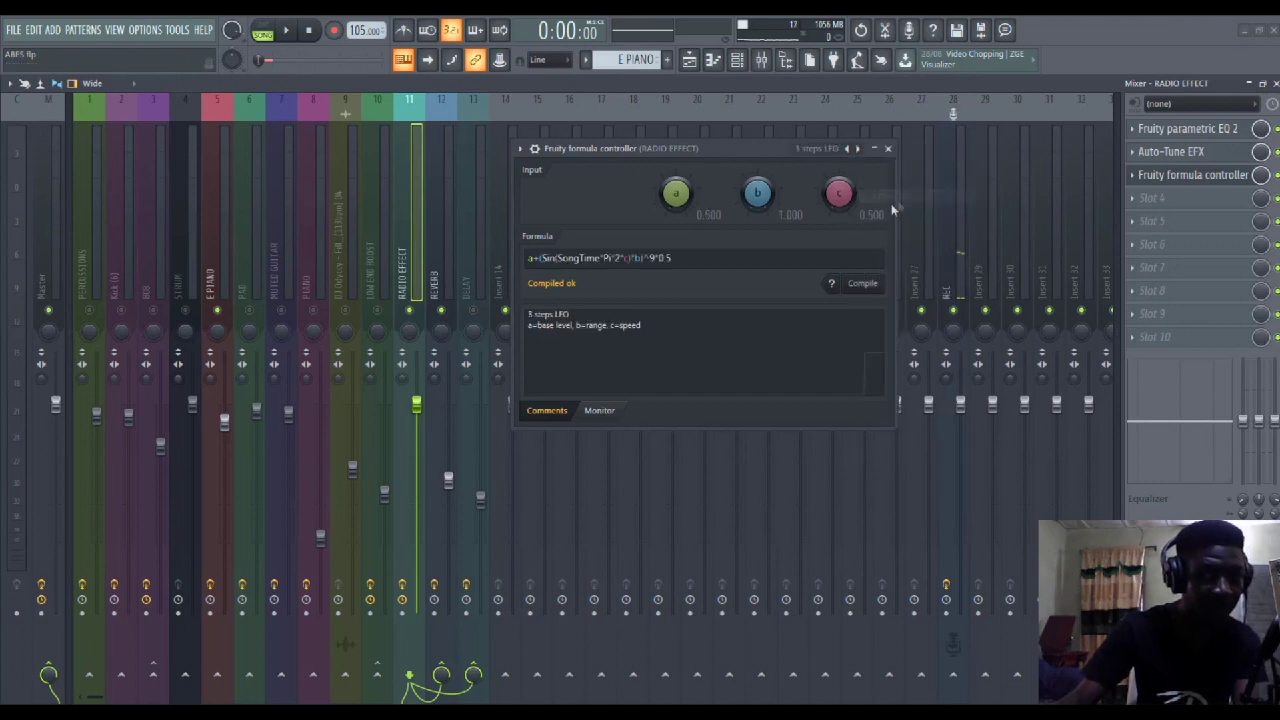
key("space")
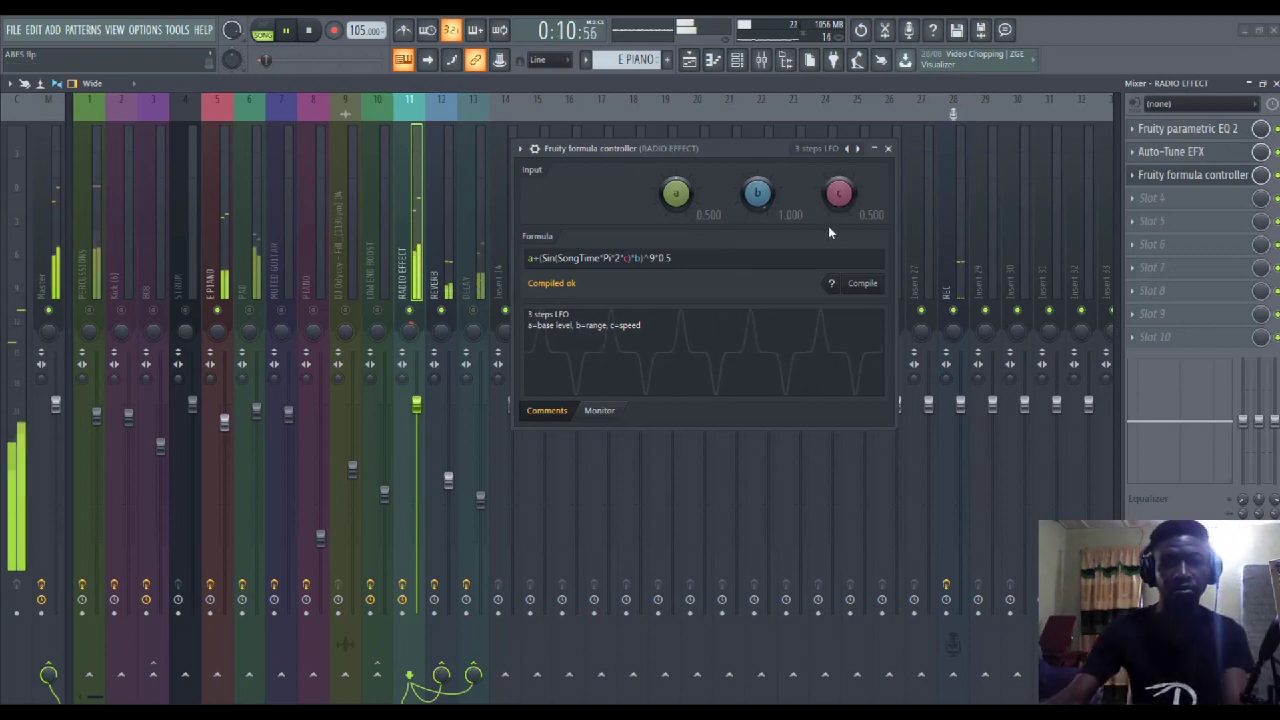
left_click(888, 149)
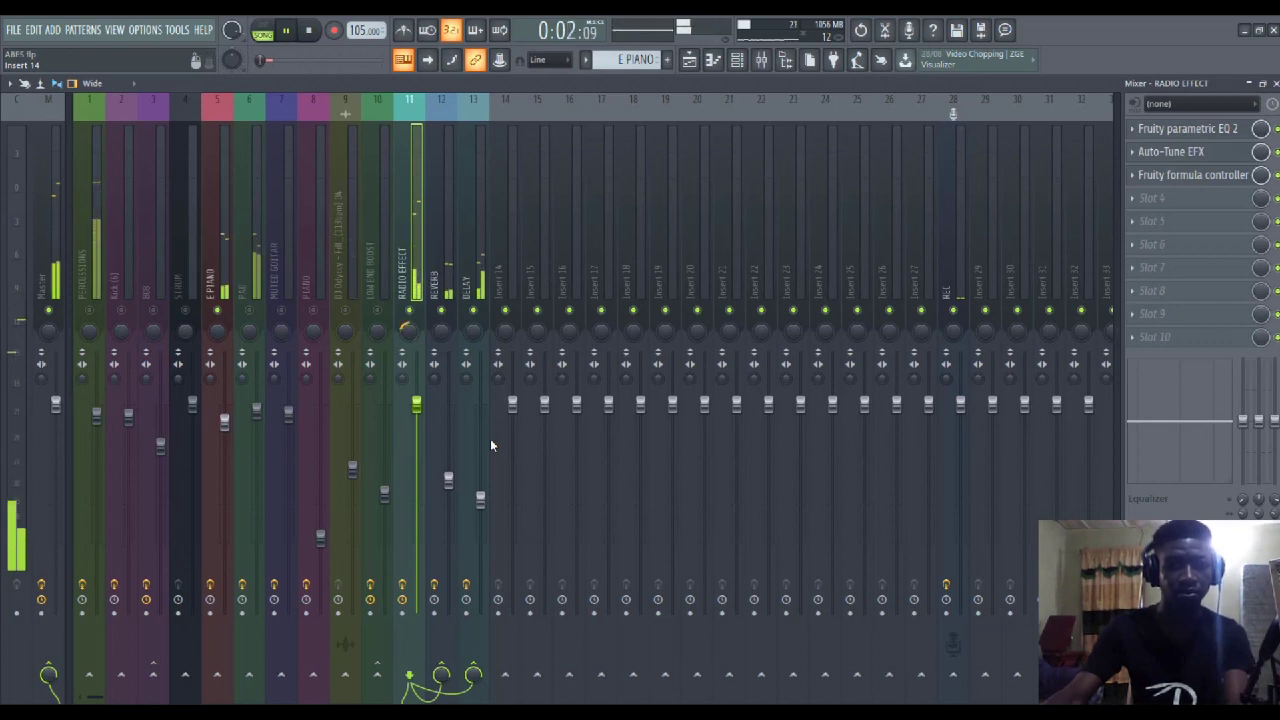
Restart the intro with the other mixer tracks active and unmute the E PIANO track during playback
key("space")
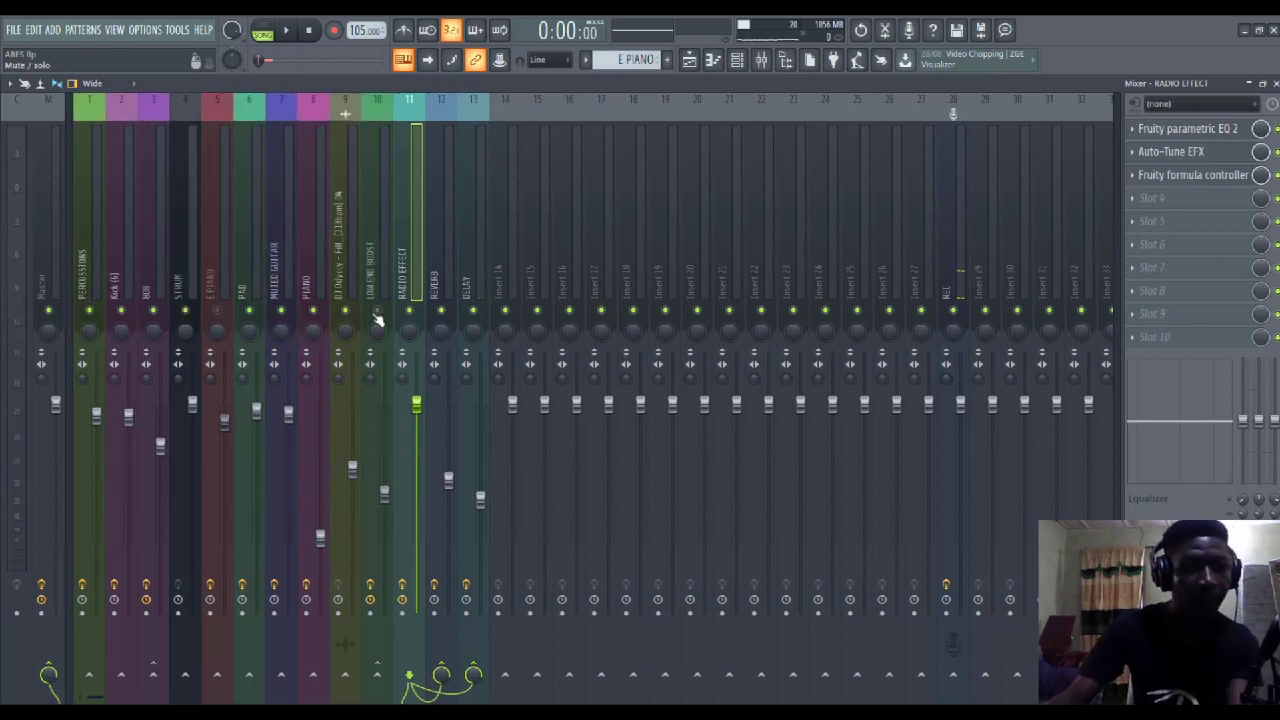
key("space")
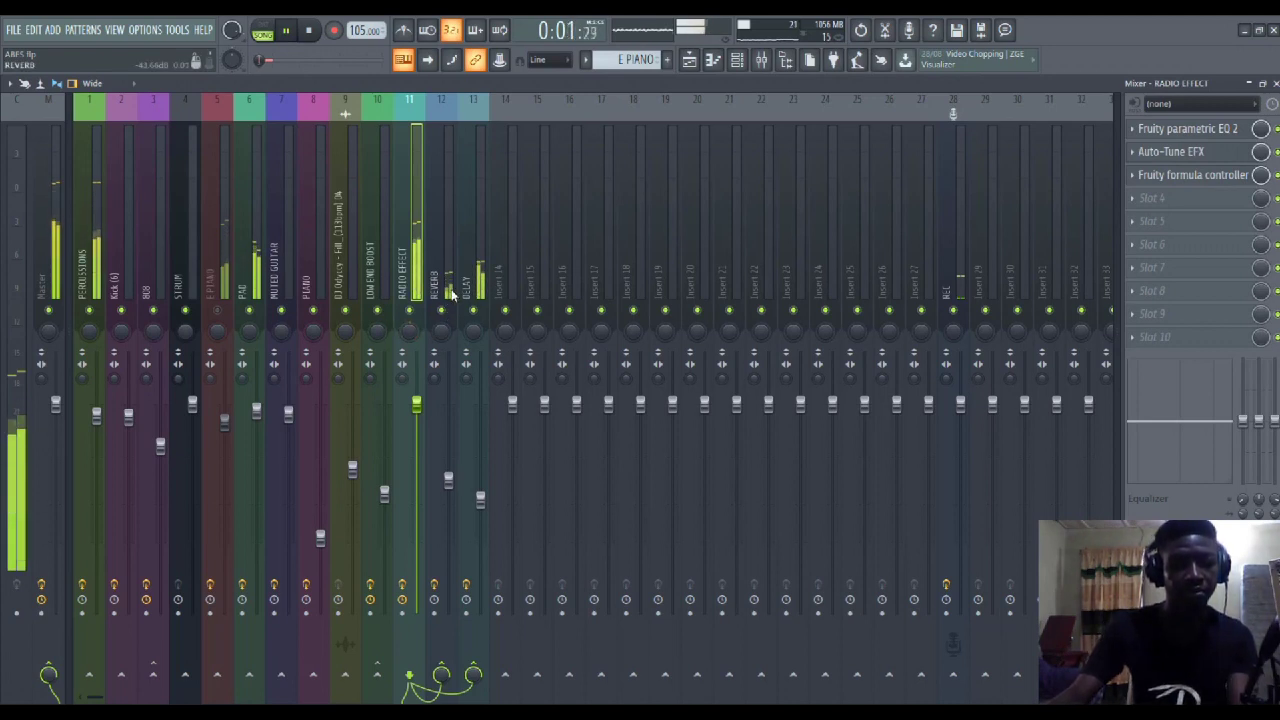
left_click(217, 312)
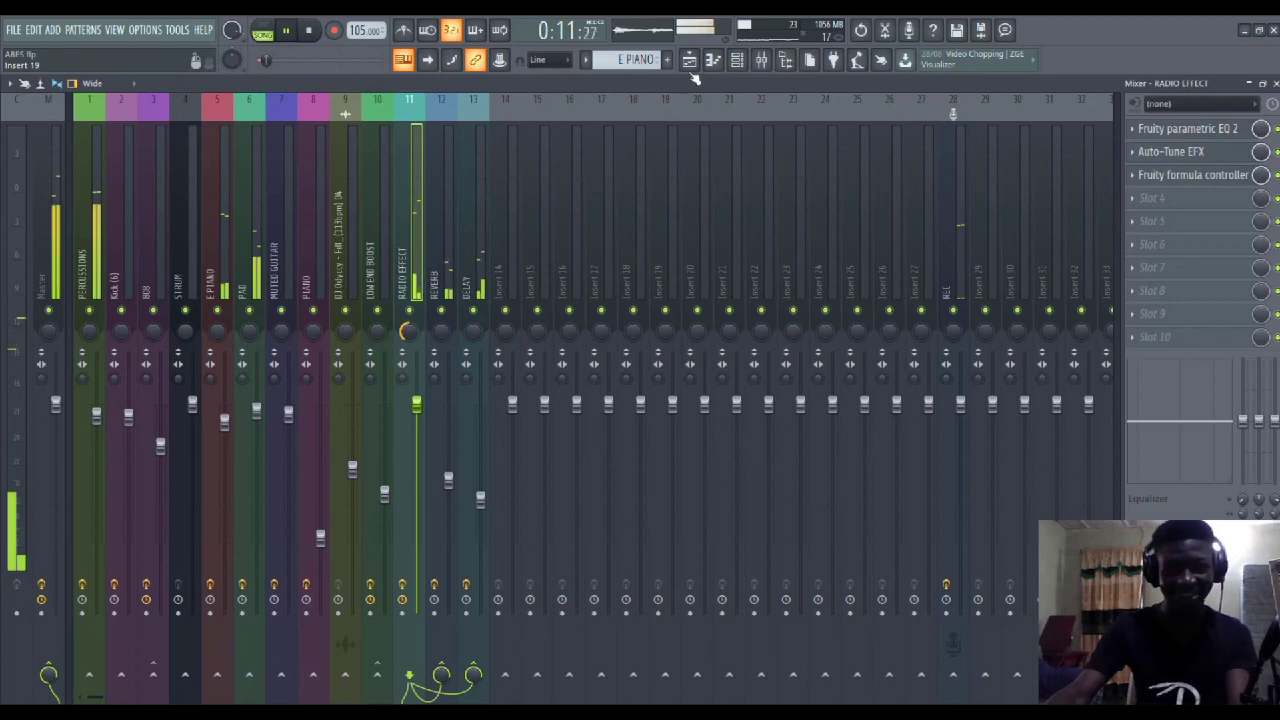
Bring the full song arrangement into view in the Playlist and play it from the start of the intro
left_click(692, 63)
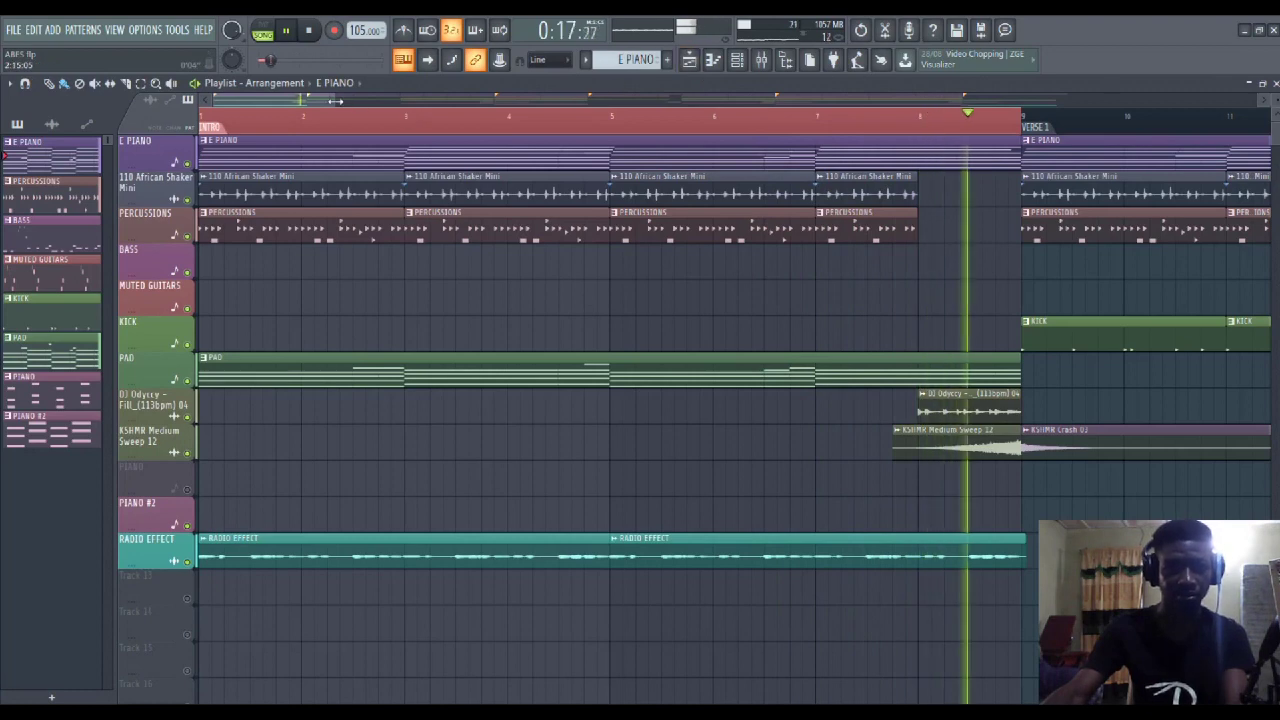
scroll(745, 113, "down", 2)
scroll(745, 113, "down", 3)
key("space")
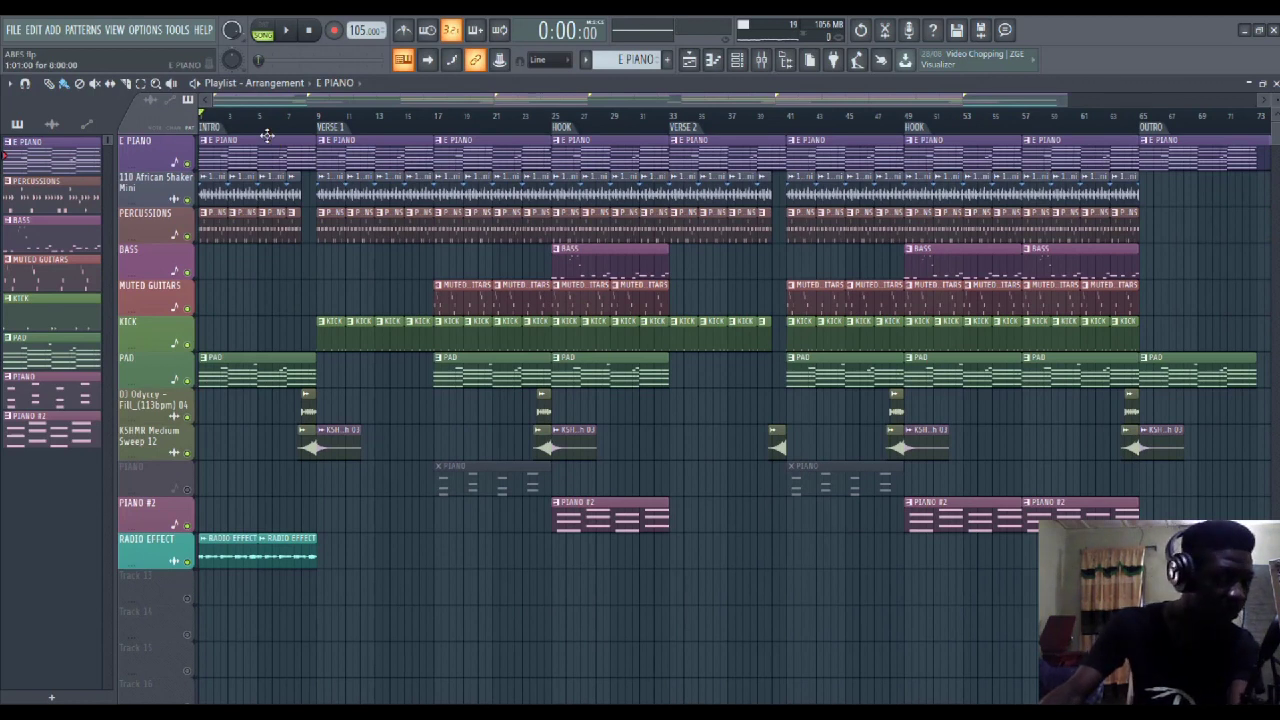
key("space")
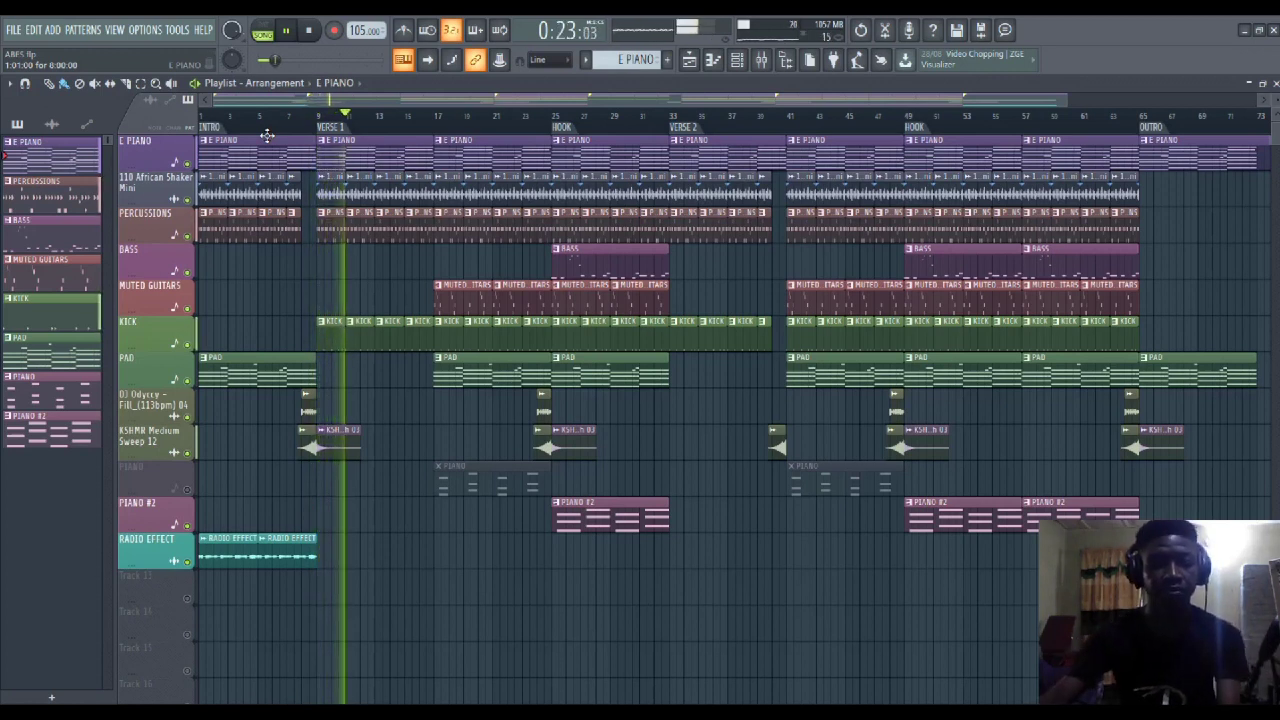
Try placing copies of the intro's RADIO EFFECT clips under both HOOK sections during playback
left_click_drag(331, 600, 1030, 590)
right_click(1022, 607)
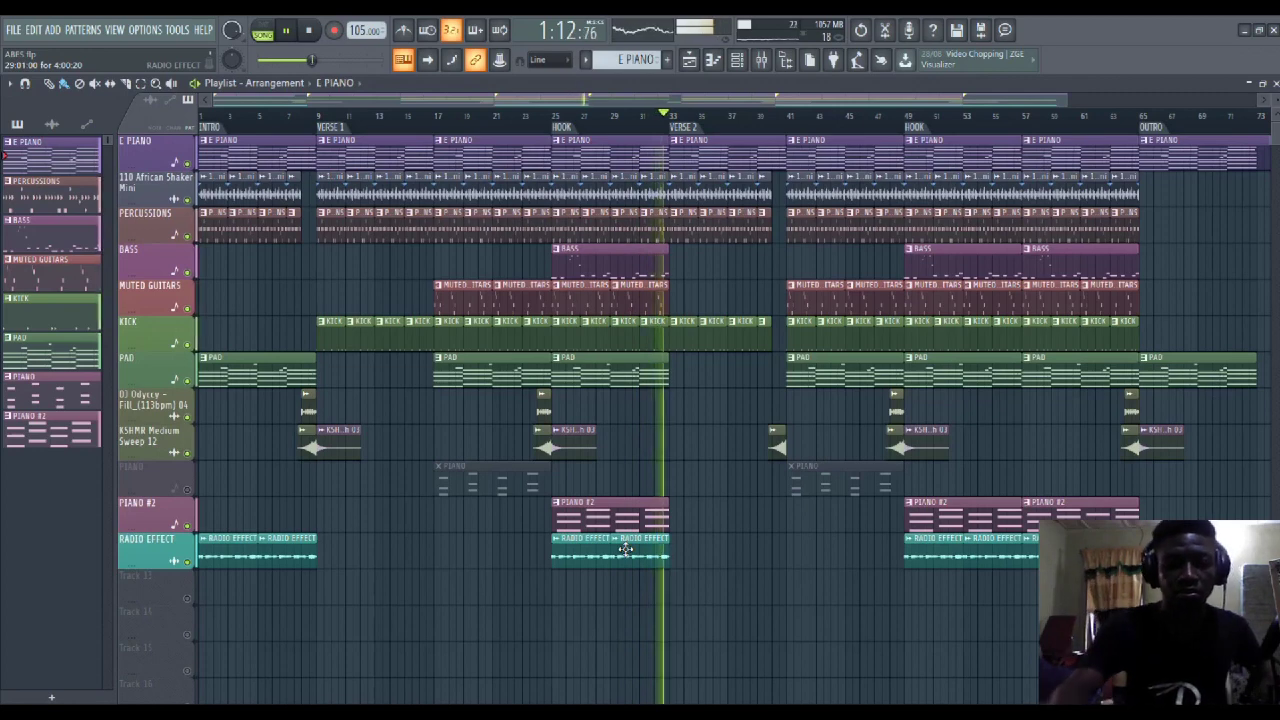
Stop playback and save the project
key("space")
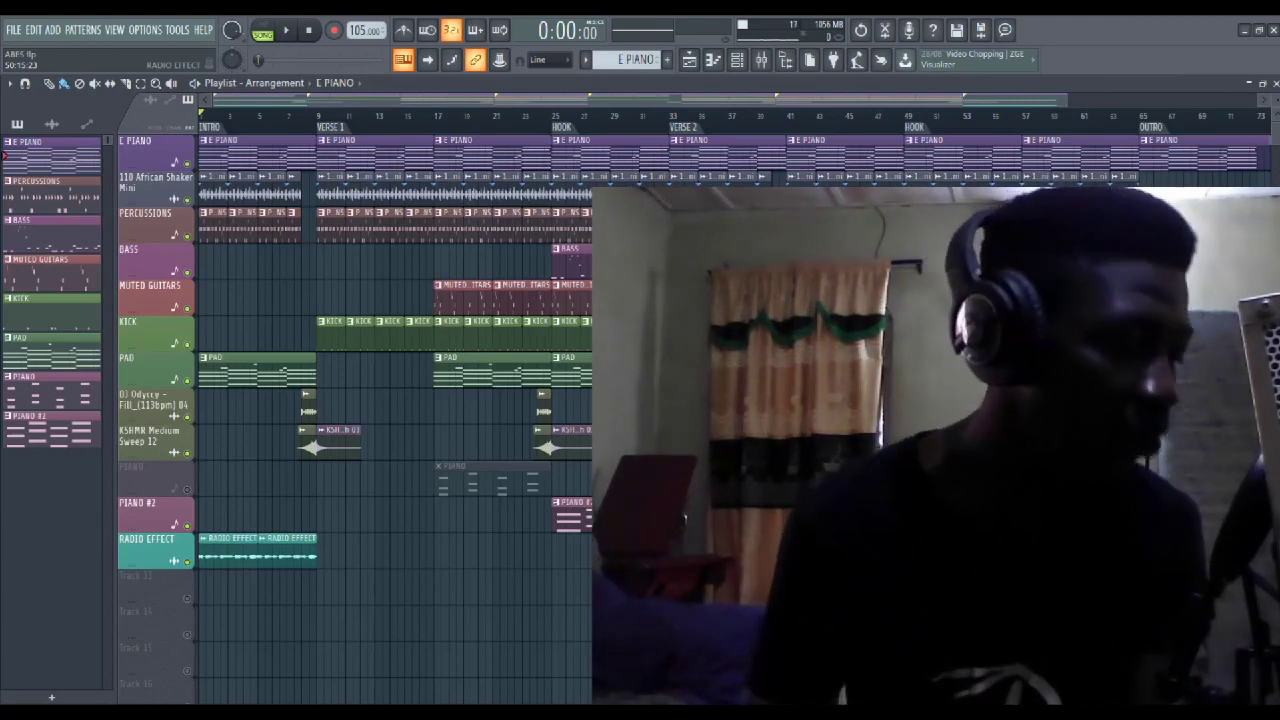
key("ctrl+s")
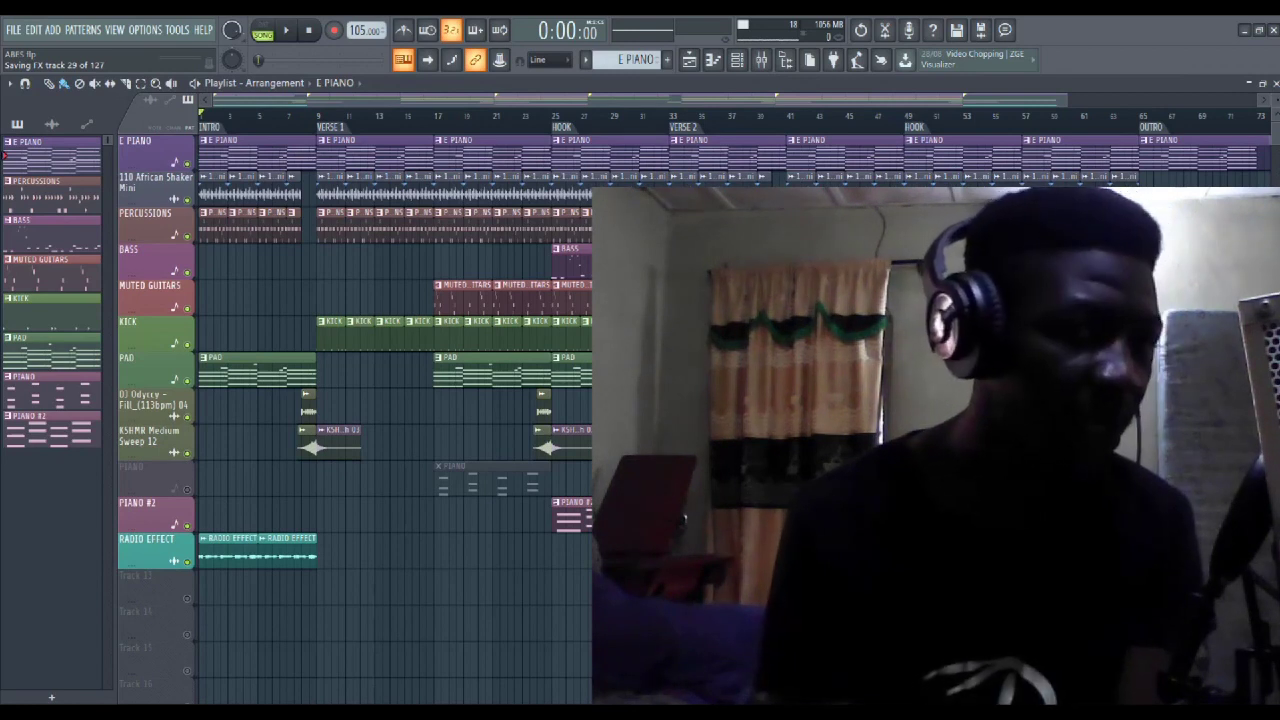